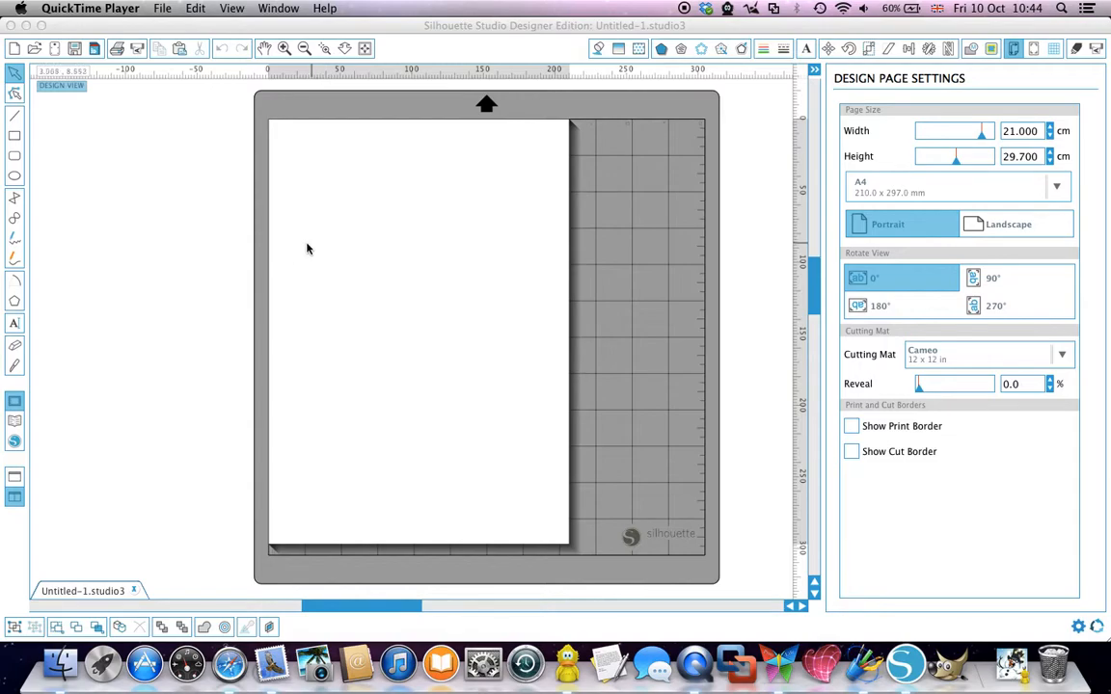
Step: Draw a rectangle in the middle of the page
{"action": "left_click", "coordinate": [17, 142]}
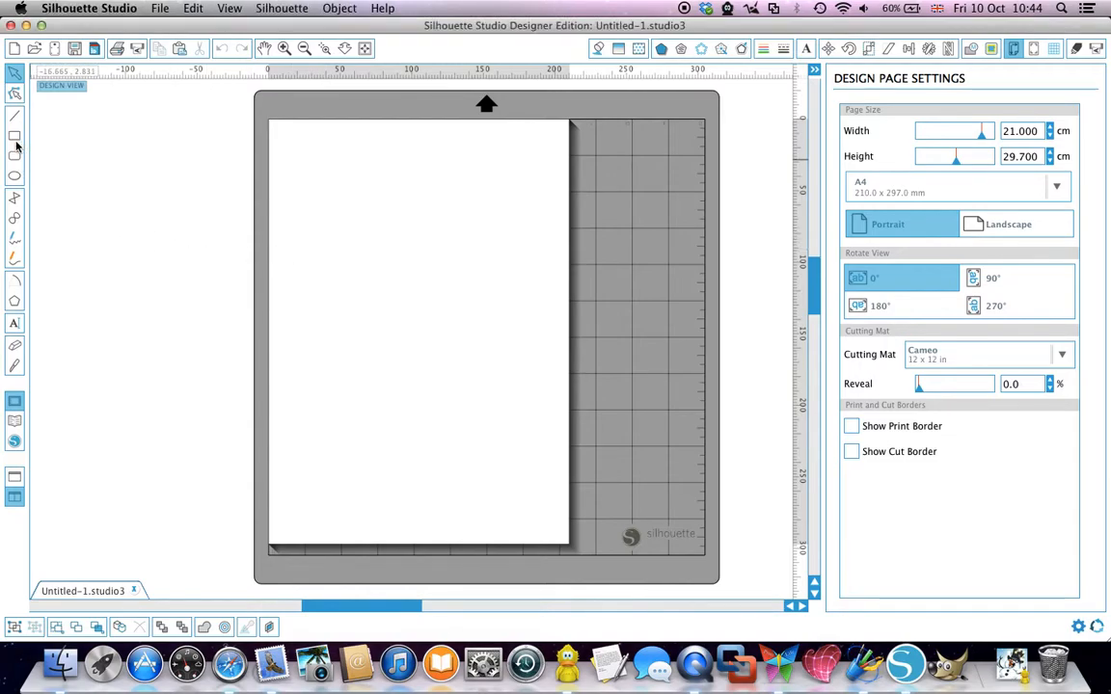
{"action": "left_click", "coordinate": [15, 136]}
{"action": "left_click_drag", "start_coordinate": [328, 233], "coordinate": [487, 378]}
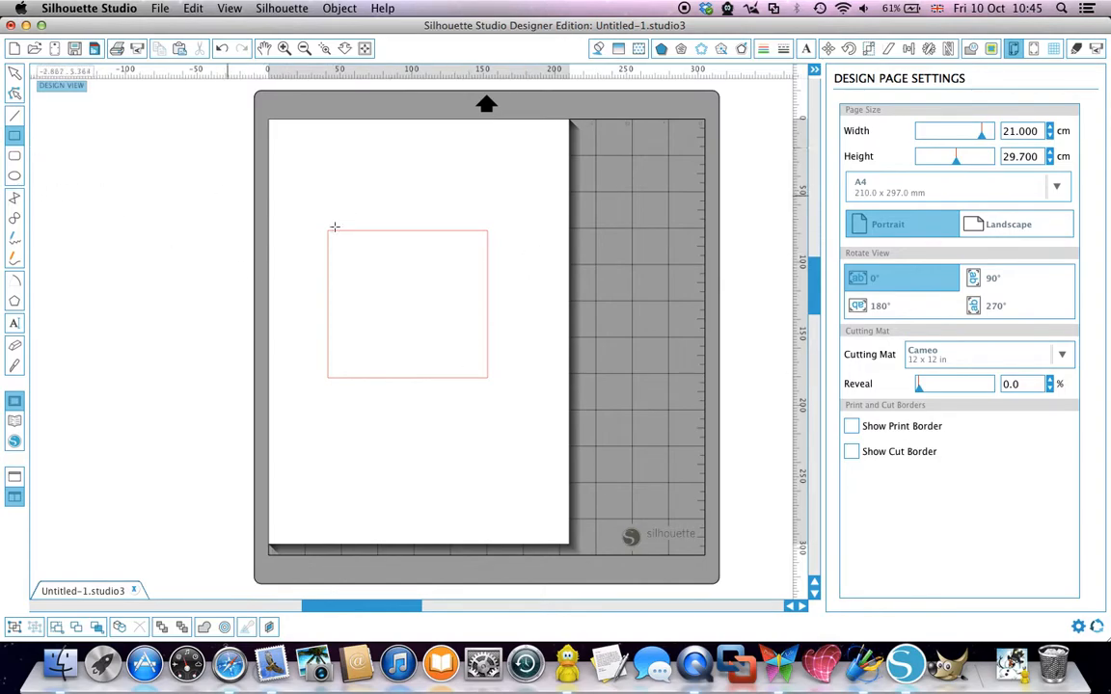
Step: Draw an upright oval of about 3.0 by 3.7 cm above the rectangle and add three small ovals inside it
{"action": "left_click", "coordinate": [13, 177]}
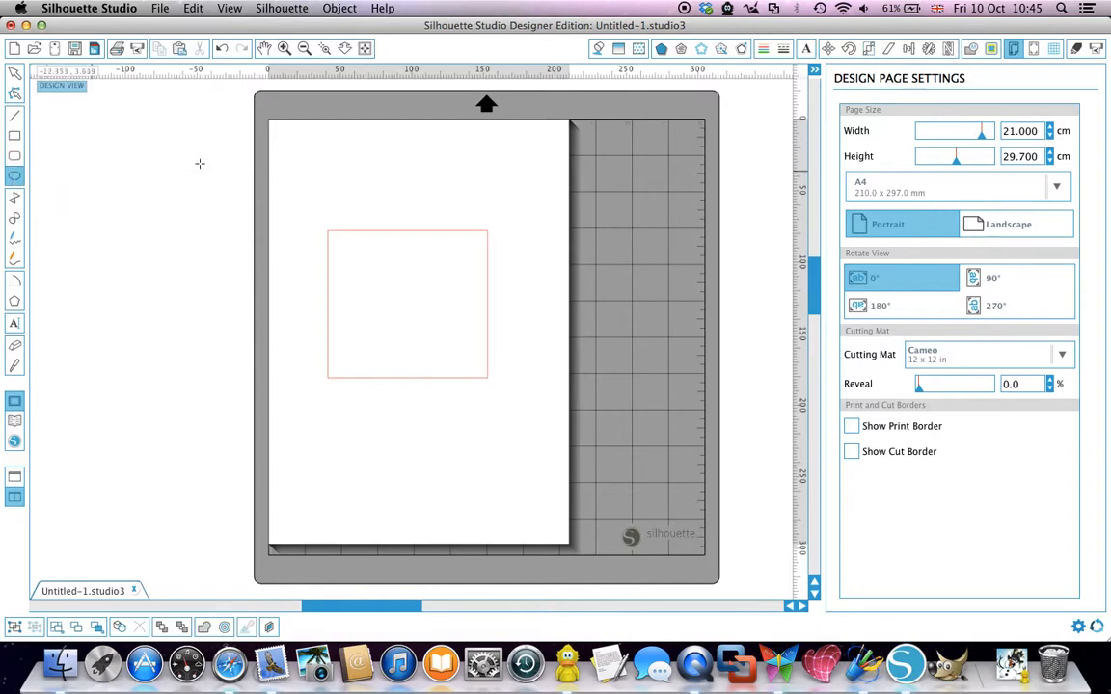
{"action": "left_click_drag", "start_coordinate": [342, 145], "coordinate": [384, 196]}
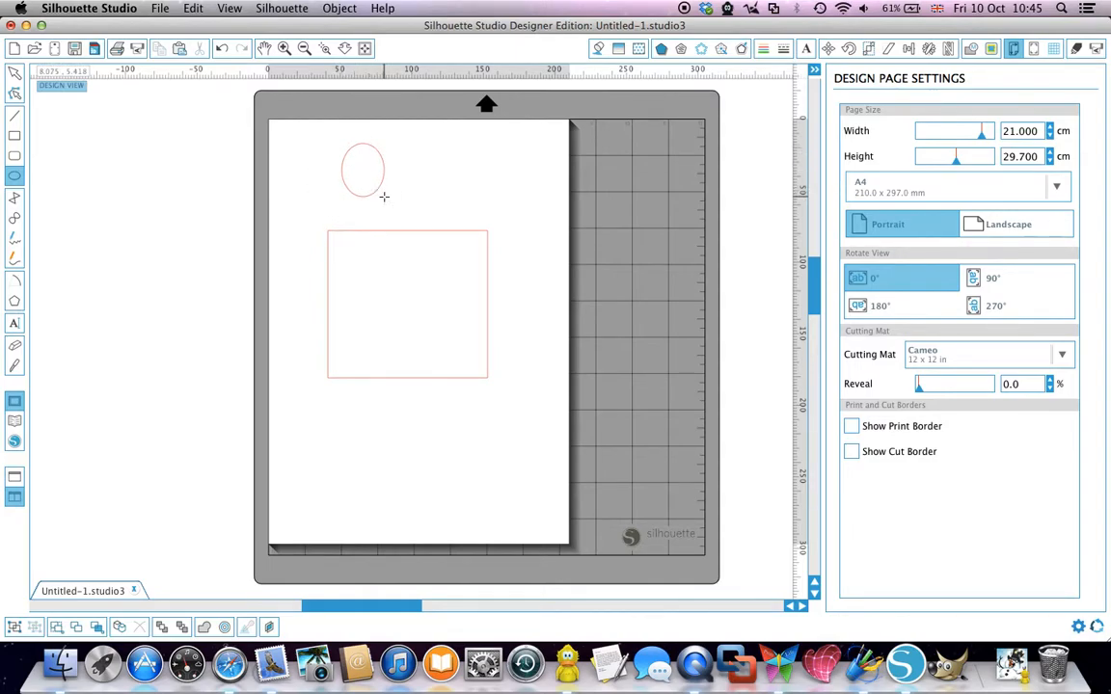
{"action": "left_click_drag", "start_coordinate": [361, 152], "coordinate": [378, 177]}
Step: Make the oval and its inner ovals a compound path and move it onto the rectangle's top-left corner
{"action": "left_click", "coordinate": [11, 72]}
{"action": "left_click_drag", "start_coordinate": [294, 126], "coordinate": [405, 204]}
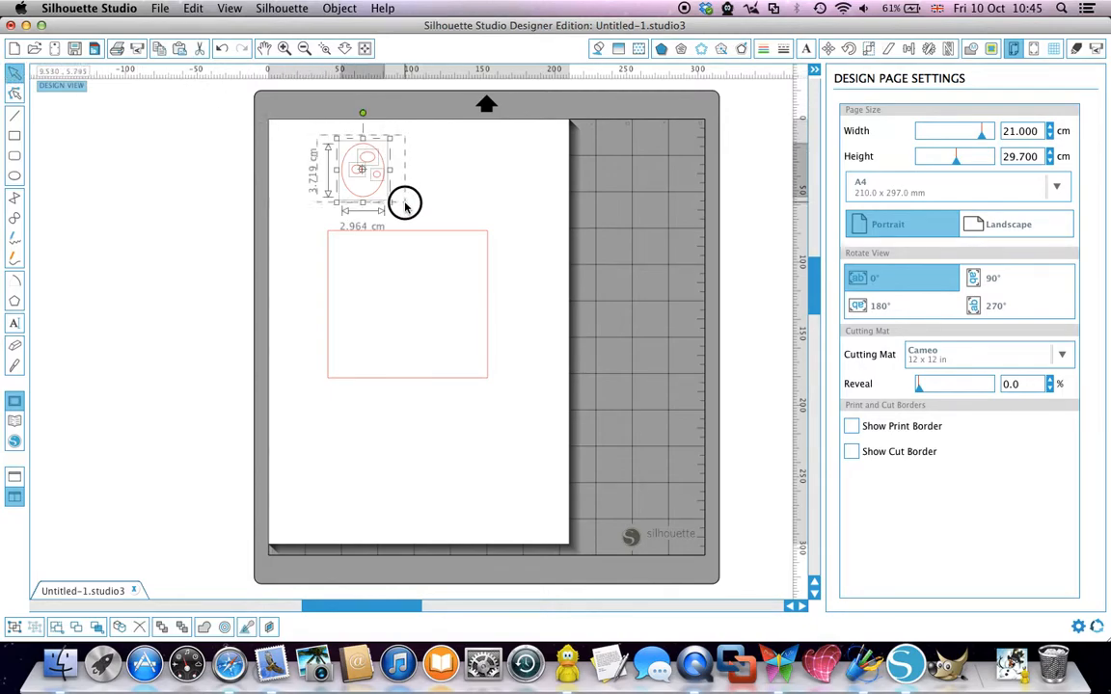
{"action": "right_click", "coordinate": [359, 178]}
{"action": "left_click", "coordinate": [424, 448]}
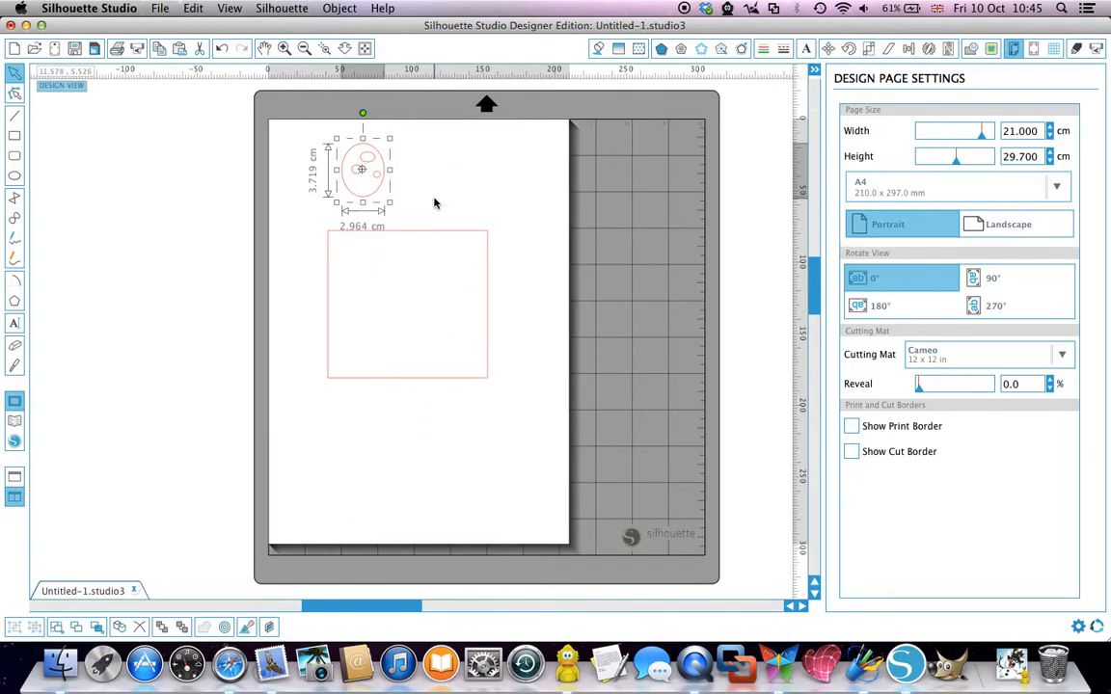
{"action": "left_click", "coordinate": [377, 192]}
{"action": "left_click_drag", "start_coordinate": [377, 193], "coordinate": [352, 253]}
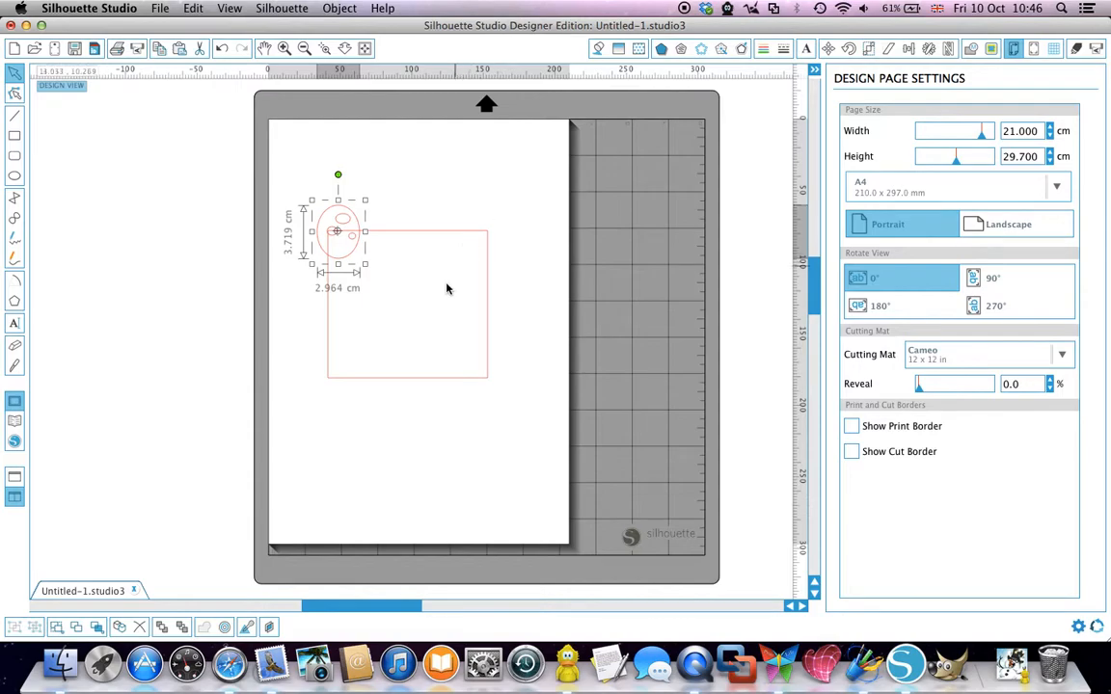
Step: Duplicate the spotted oval to the right three times and delete the last copy
{"action": "left_click", "coordinate": [928, 47]}
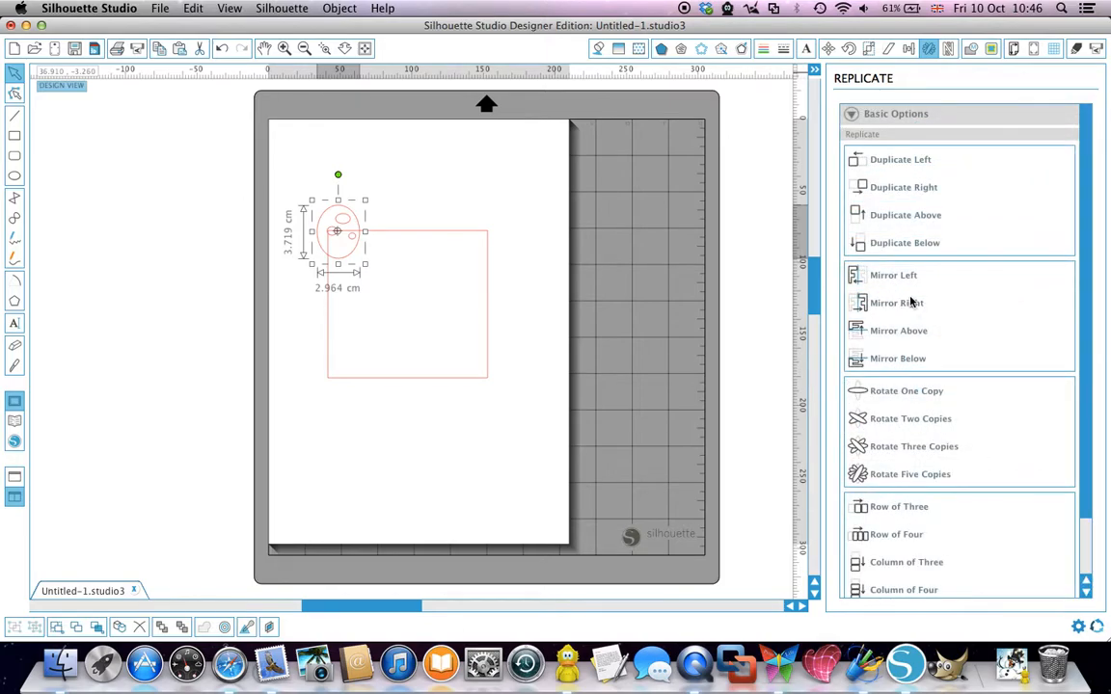
{"action": "left_click", "coordinate": [923, 194]}
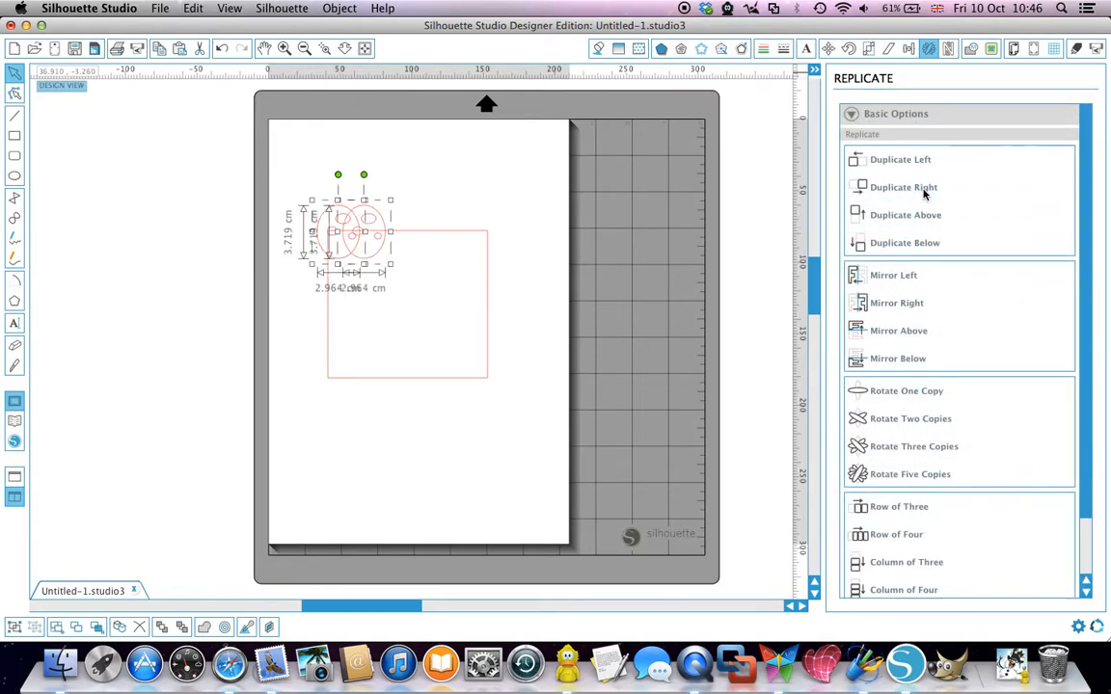
{"action": "left_click", "coordinate": [923, 194]}
{"action": "left_click", "coordinate": [923, 193]}
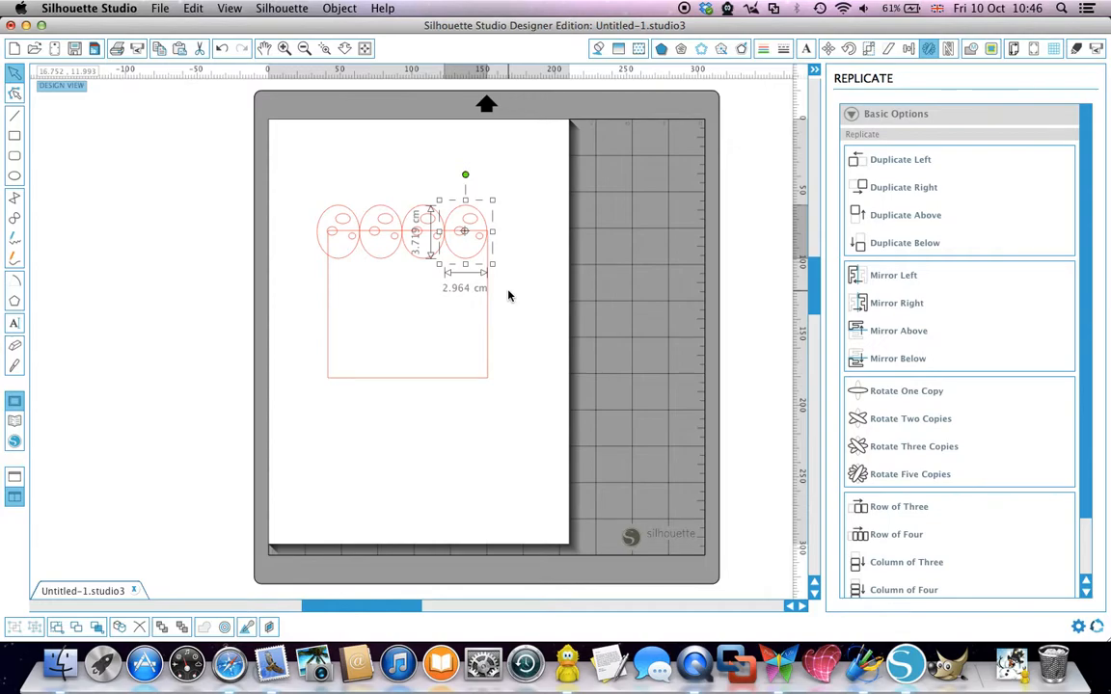
{"action": "key", "text": "Delete"}
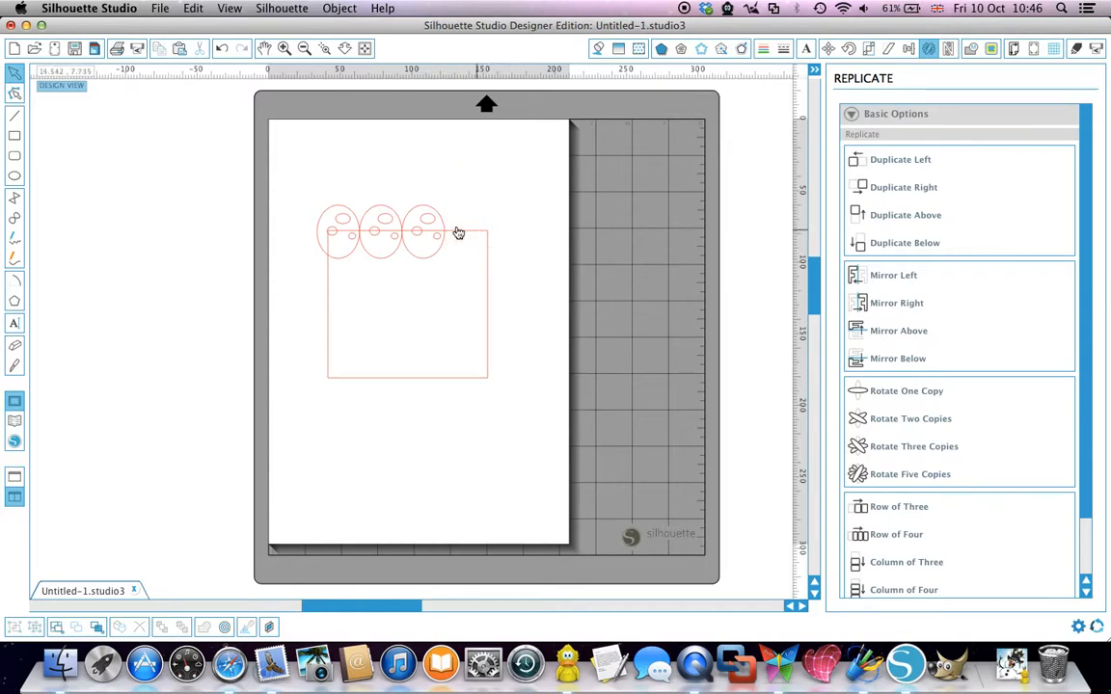
Step: Move the two oval copies into the empty area above the rectangle
{"action": "left_click", "coordinate": [399, 210]}
{"action": "left_click_drag", "start_coordinate": [399, 210], "coordinate": [434, 146]}
{"action": "left_click_drag", "start_coordinate": [444, 228], "coordinate": [492, 162]}
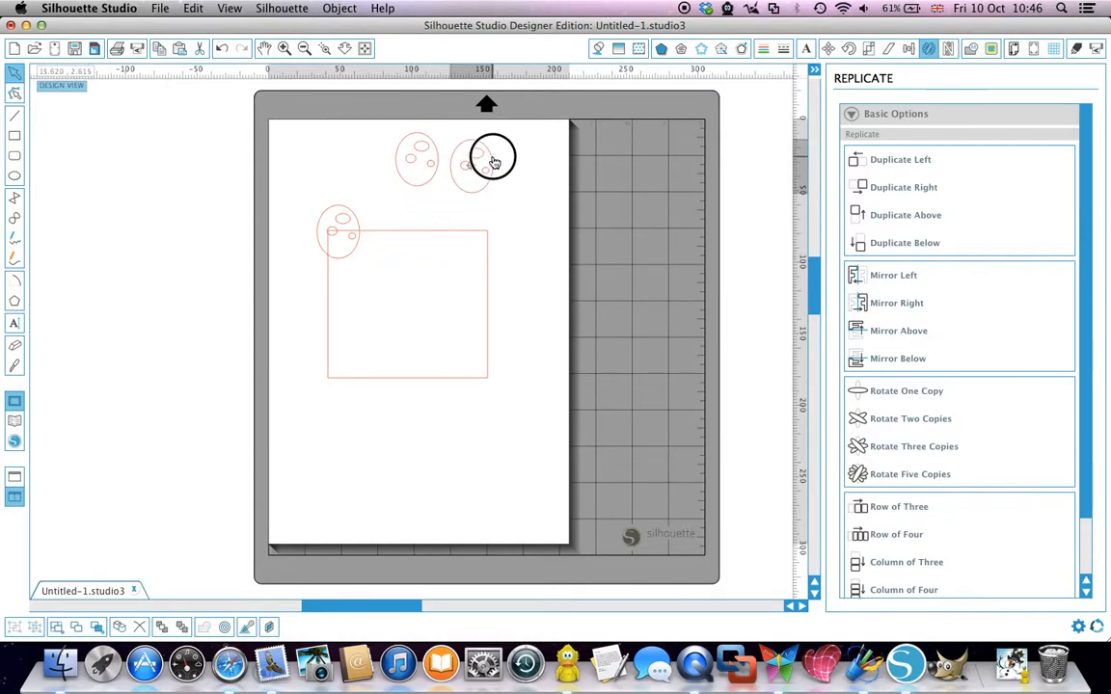
Step: Rotate the corner oval 45° counterclockwise and reposition it over the rectangle's top-left corner
{"action": "left_click", "coordinate": [359, 235]}
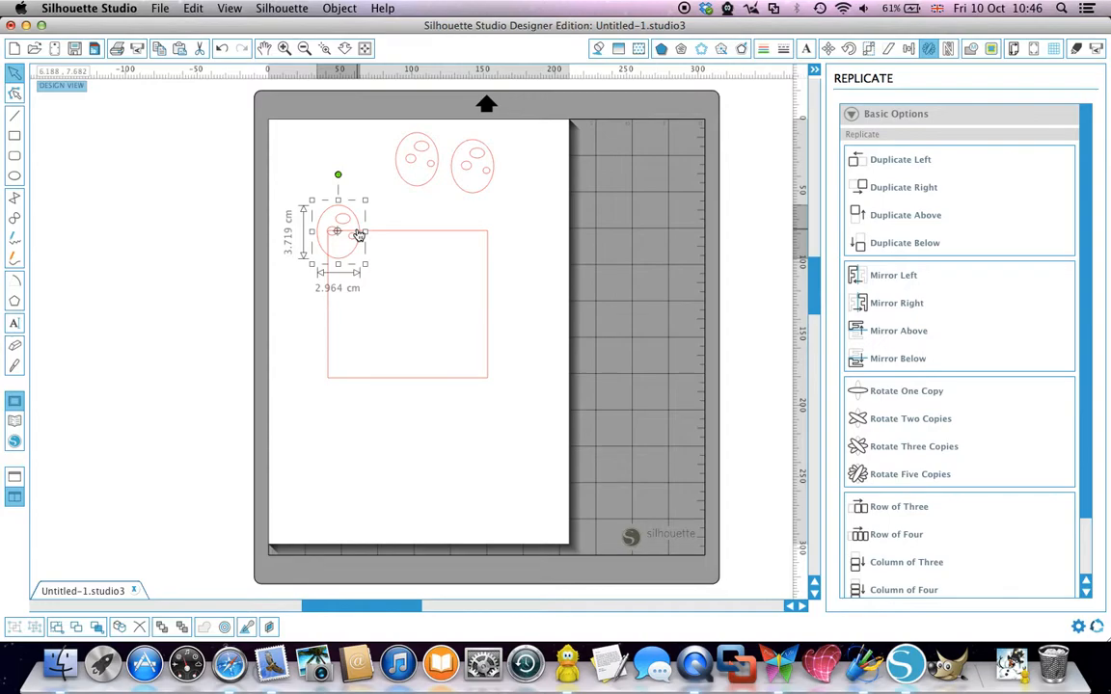
{"action": "left_click", "coordinate": [850, 49]}
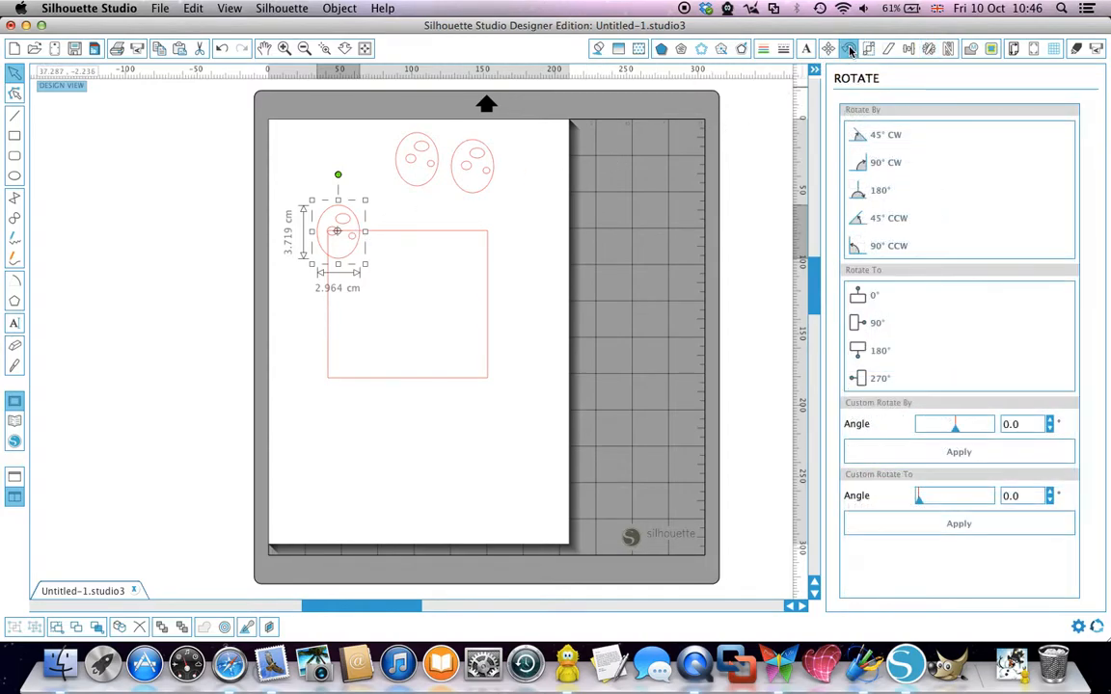
{"action": "left_click", "coordinate": [856, 219]}
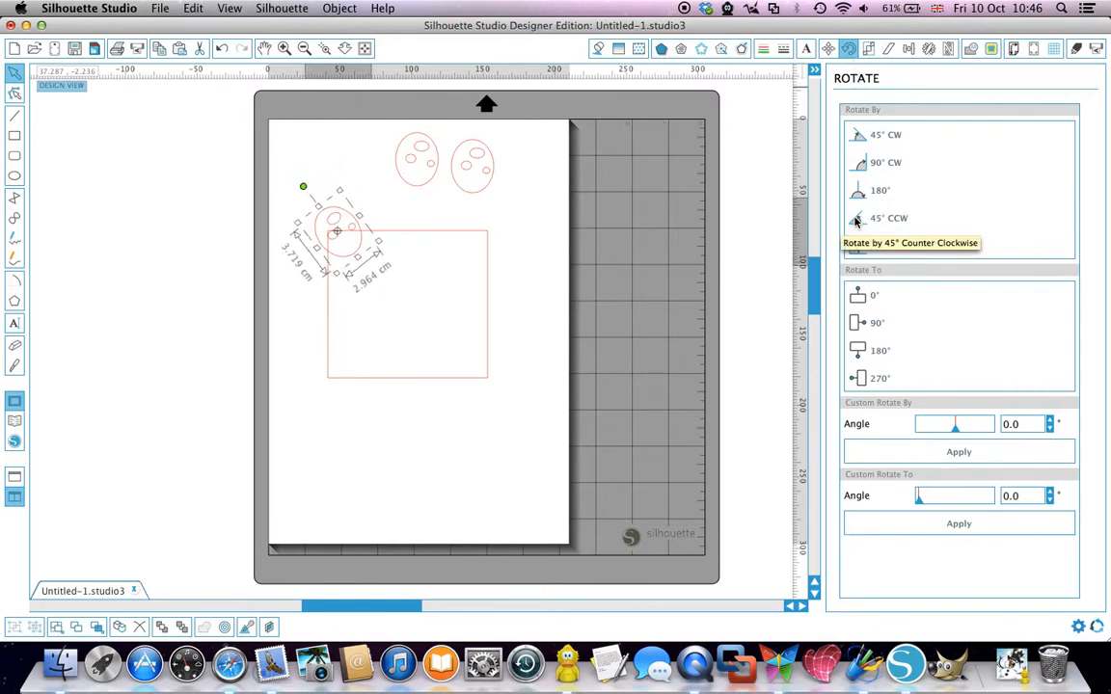
{"action": "left_click_drag", "start_coordinate": [349, 256], "coordinate": [339, 260]}
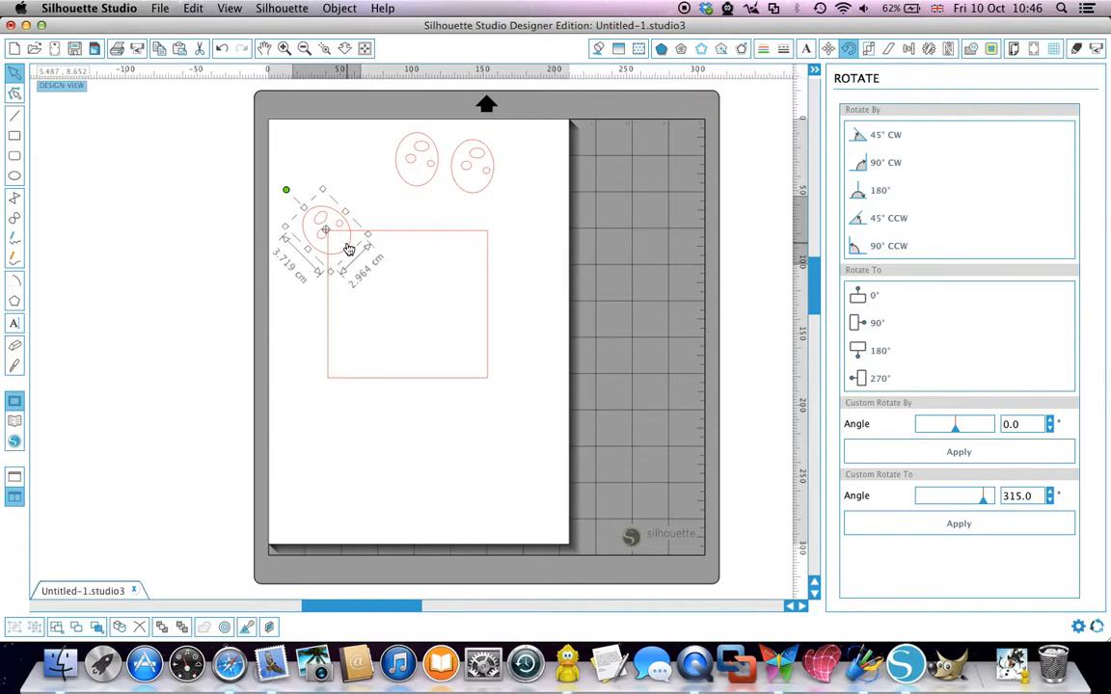
Step: Mirror the rotated oval to the right and place the copy on the rectangle's top-right corner
{"action": "left_click", "coordinate": [926, 49]}
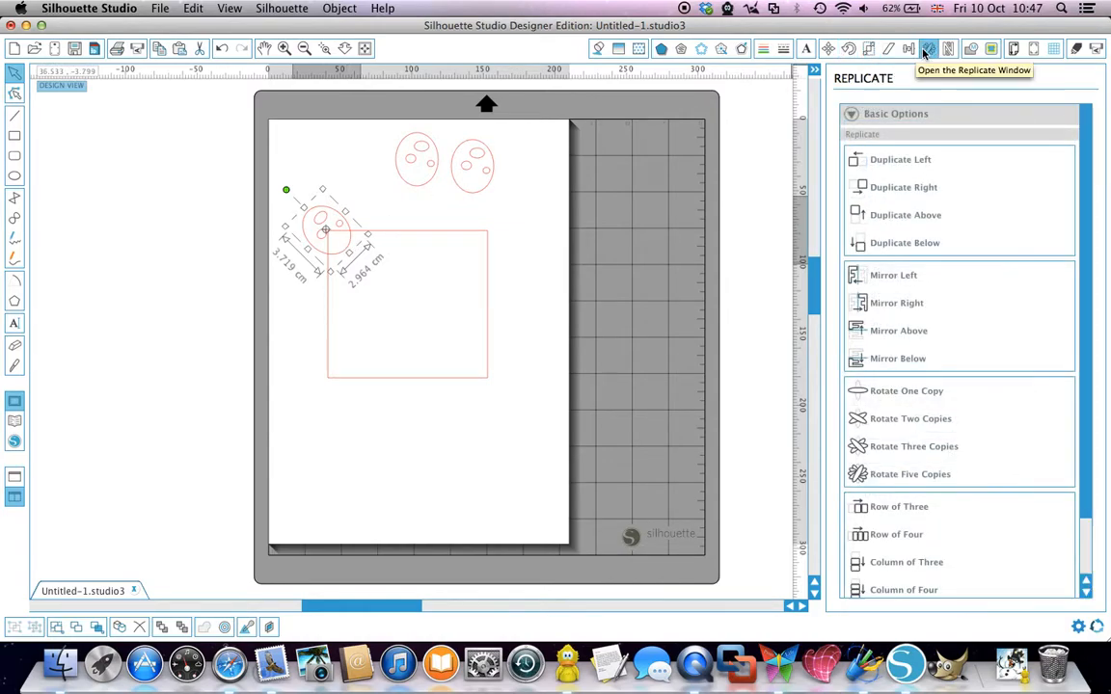
{"action": "left_click", "coordinate": [903, 304]}
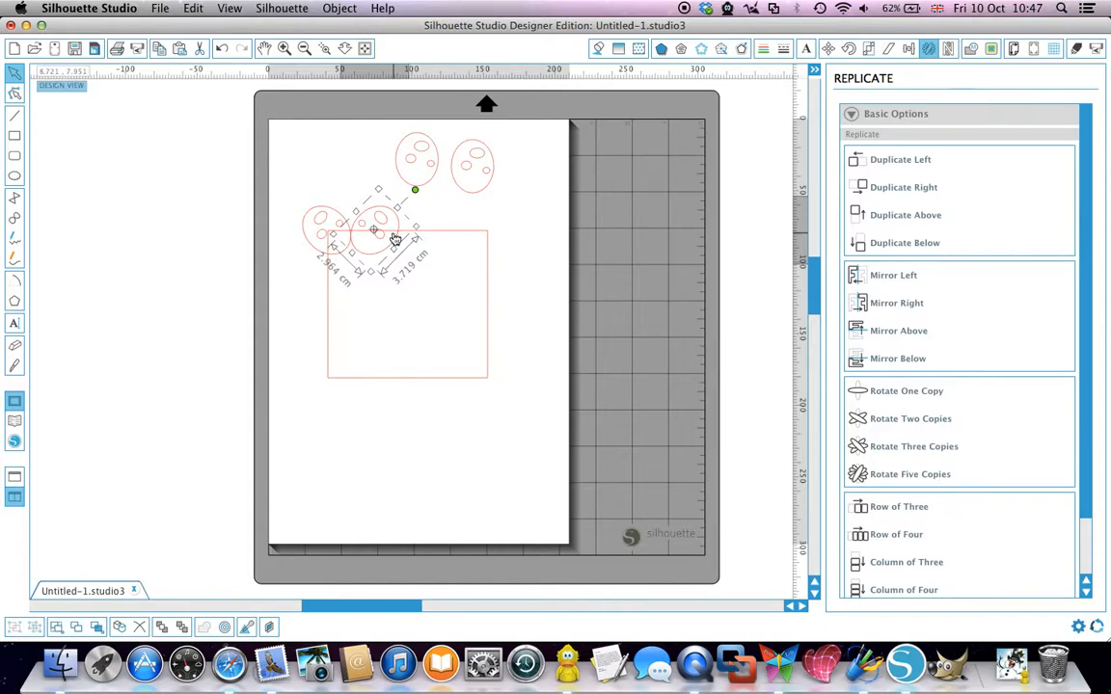
{"action": "left_click_drag", "start_coordinate": [394, 241], "coordinate": [495, 242]}
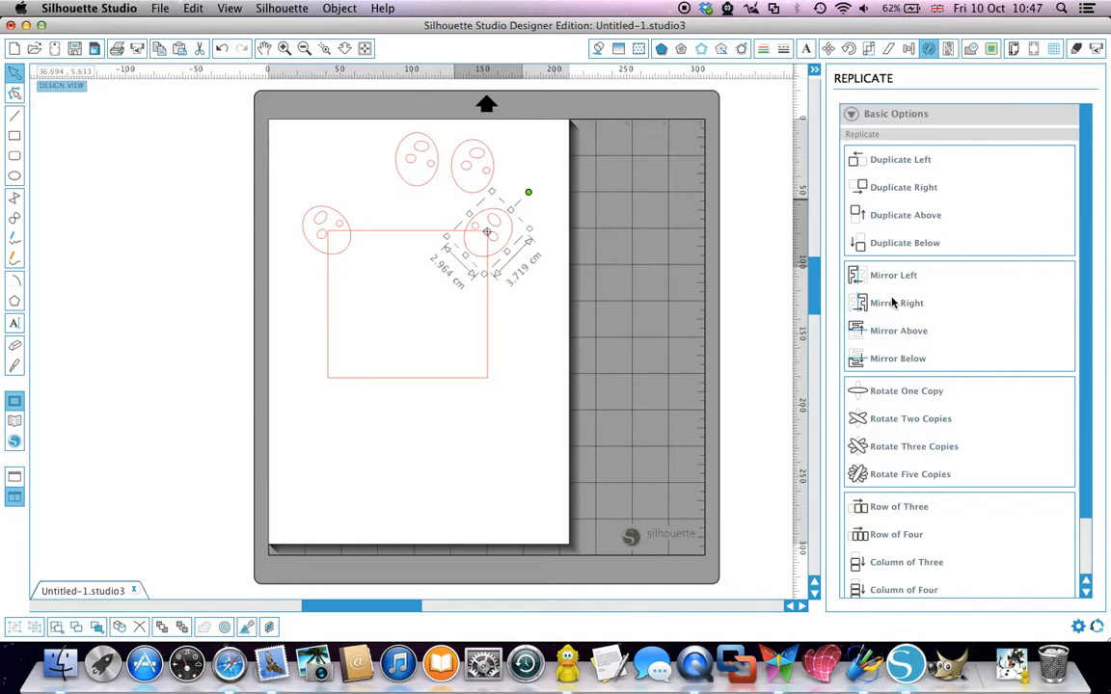
Step: Mirror the top-right oval below onto the bottom-right corner, and mirror that copy left onto the bottom-left corner
{"action": "left_click", "coordinate": [863, 358]}
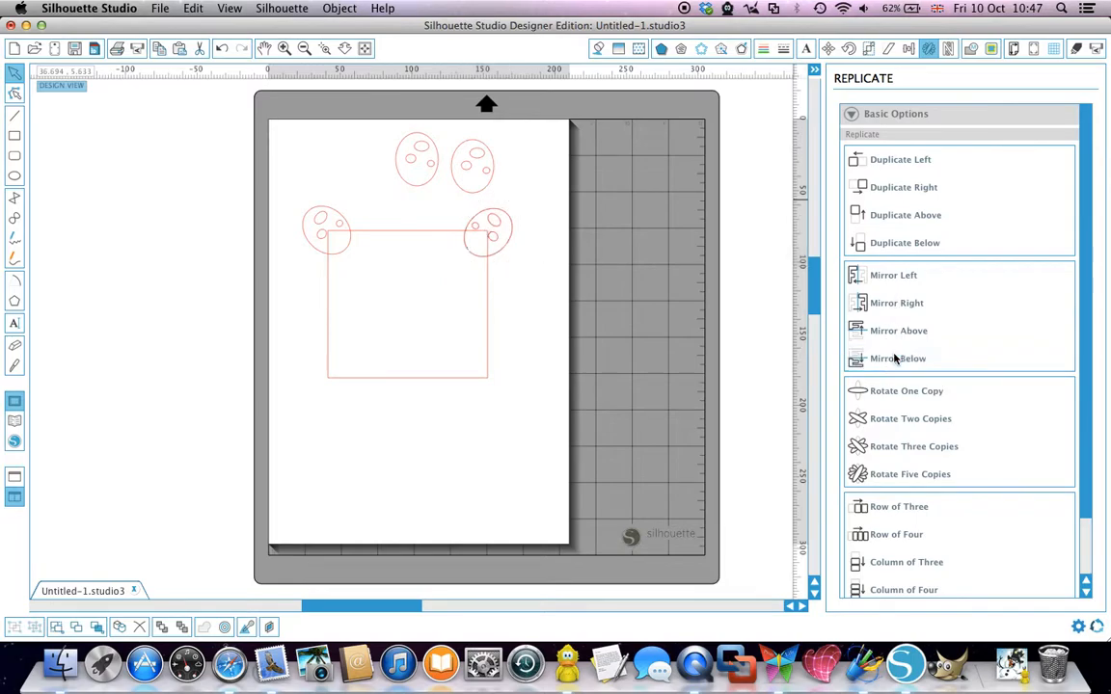
{"action": "left_click_drag", "start_coordinate": [496, 300], "coordinate": [501, 403]}
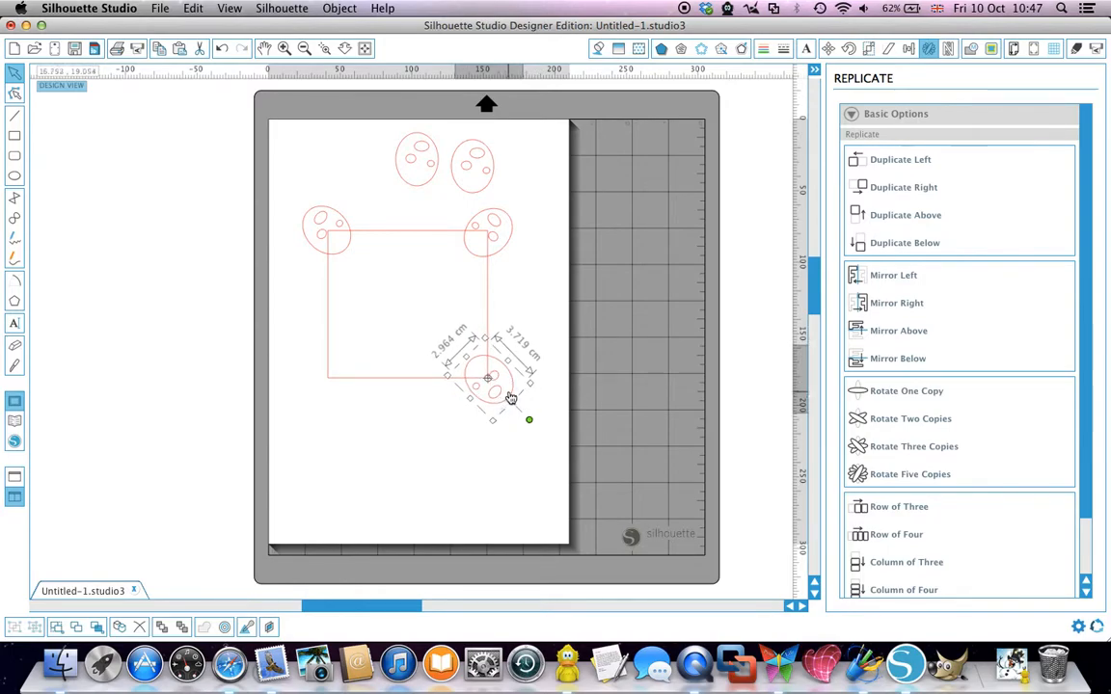
{"action": "left_click", "coordinate": [865, 277]}
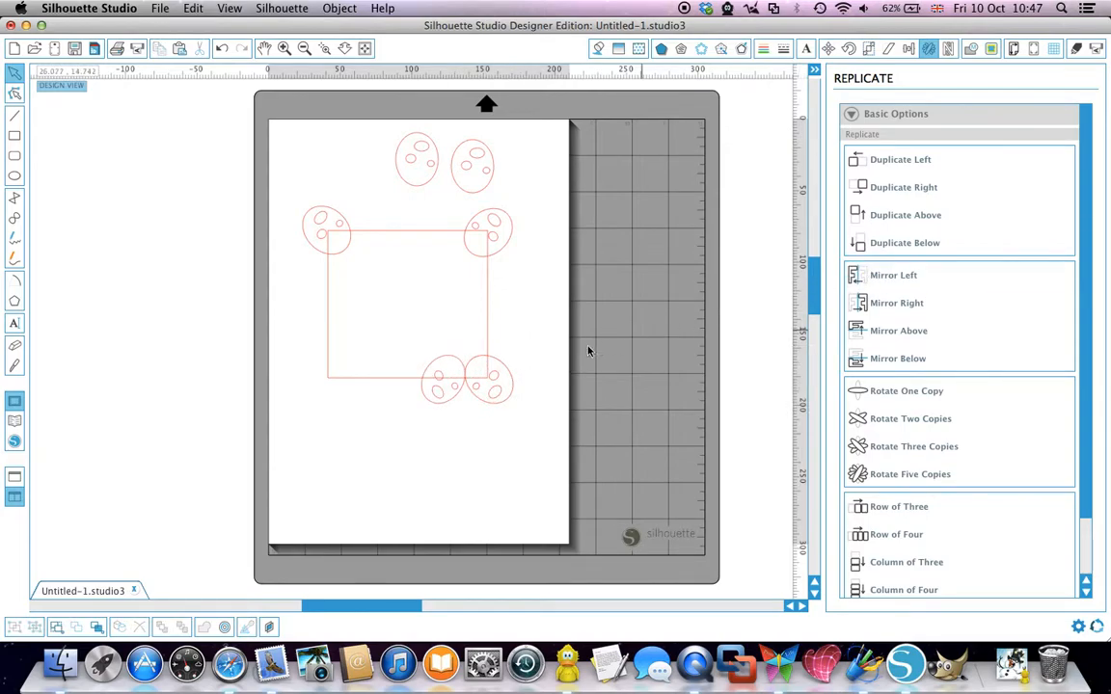
{"action": "left_click_drag", "start_coordinate": [456, 403], "coordinate": [339, 403]}
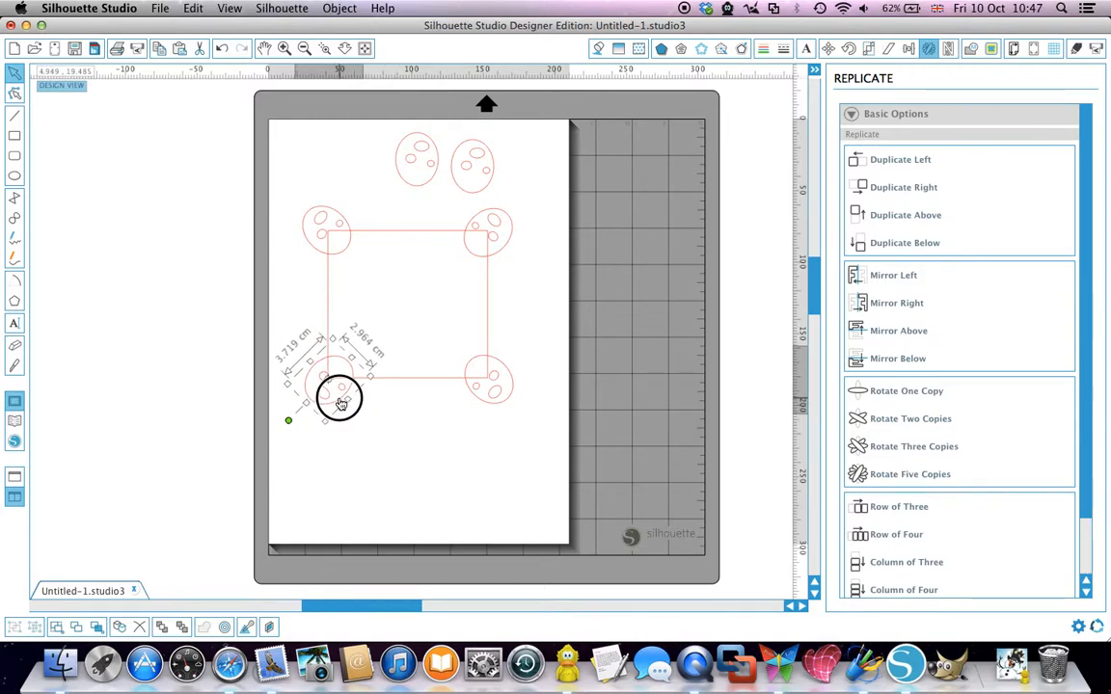
{"action": "left_click", "coordinate": [429, 419]}
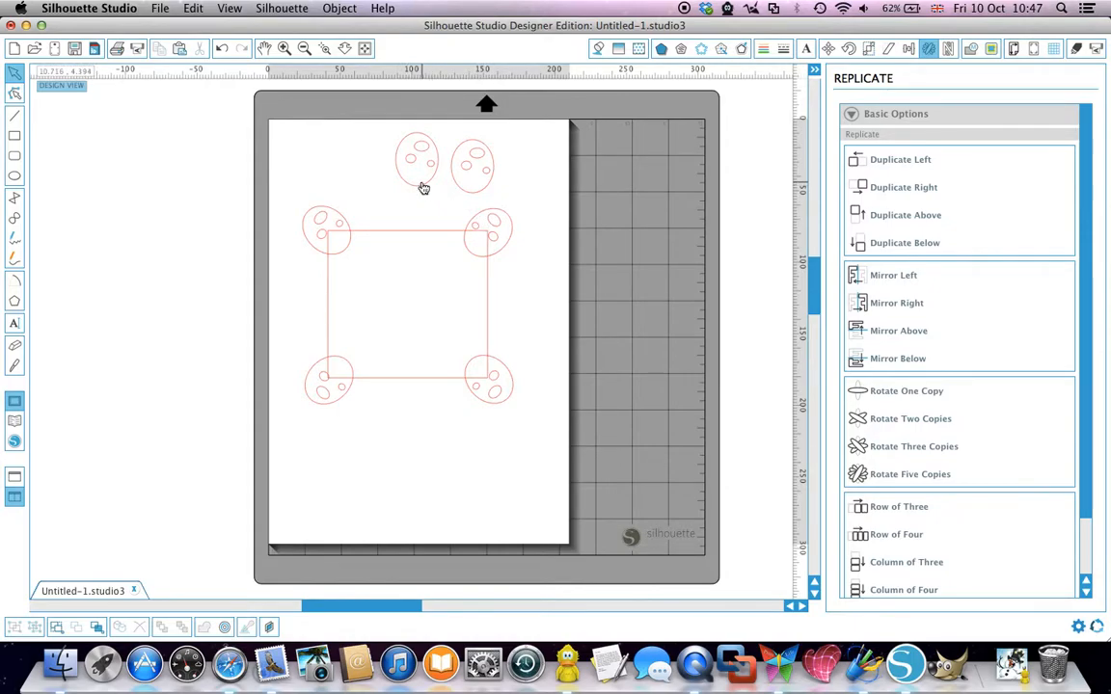
Step: Move one spare oval off the page onto the mat and group the rectangle with its four corner ovals
{"action": "left_click", "coordinate": [486, 185]}
{"action": "left_click_drag", "start_coordinate": [486, 184], "coordinate": [663, 139]}
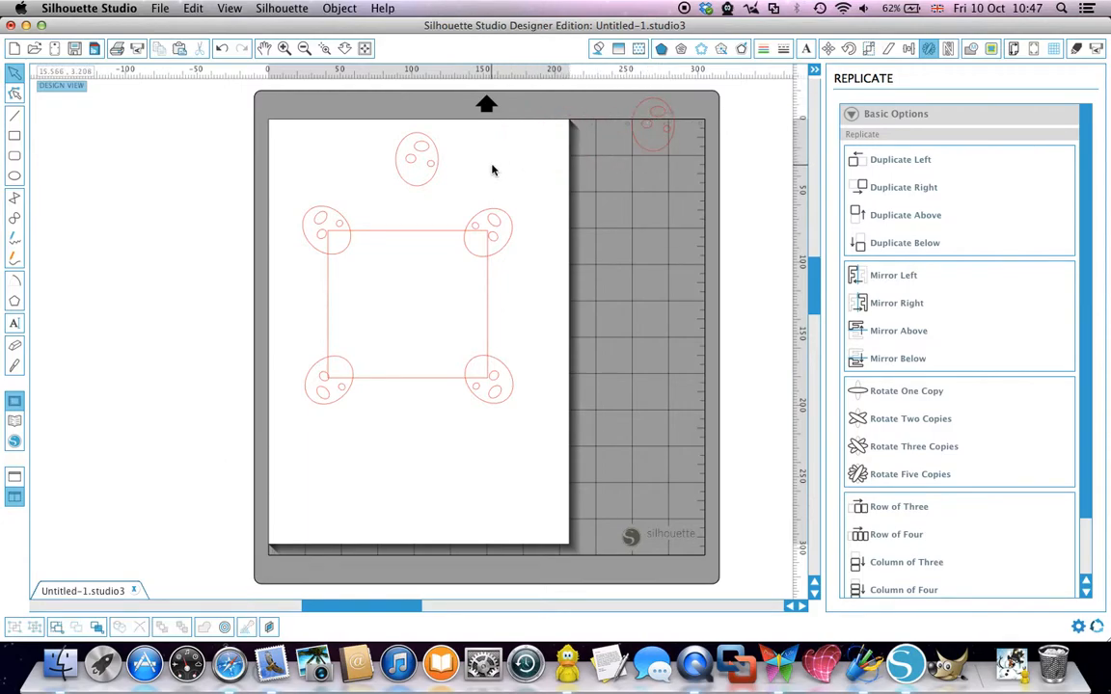
{"action": "left_click_drag", "start_coordinate": [247, 191], "coordinate": [560, 434]}
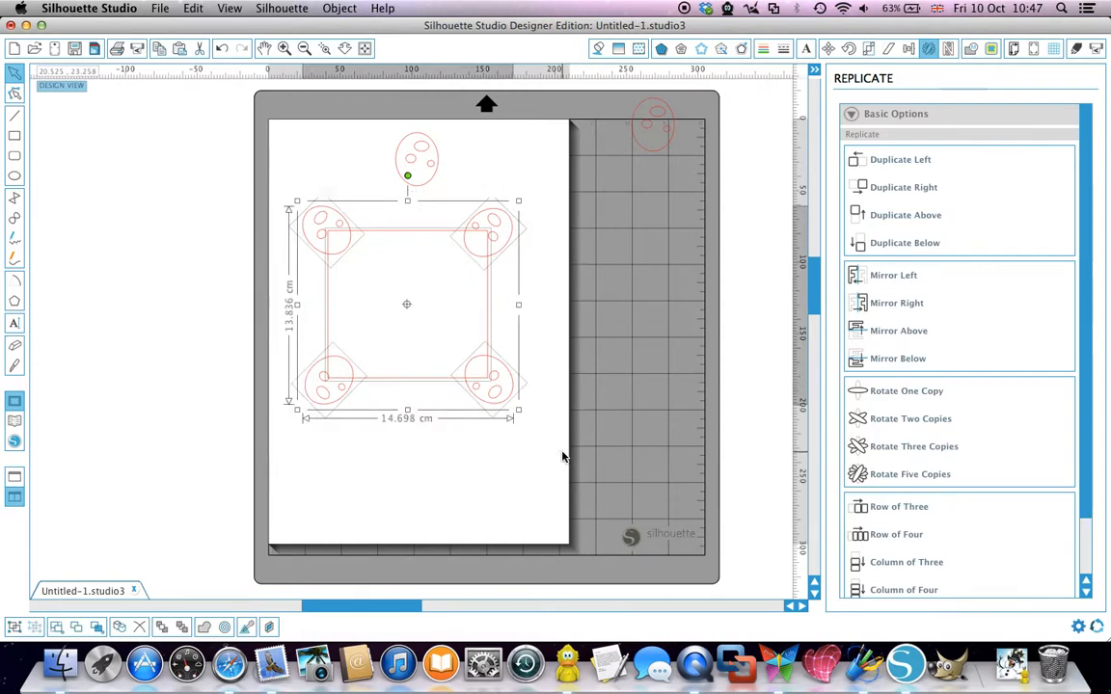
{"action": "right_click", "coordinate": [472, 463]}
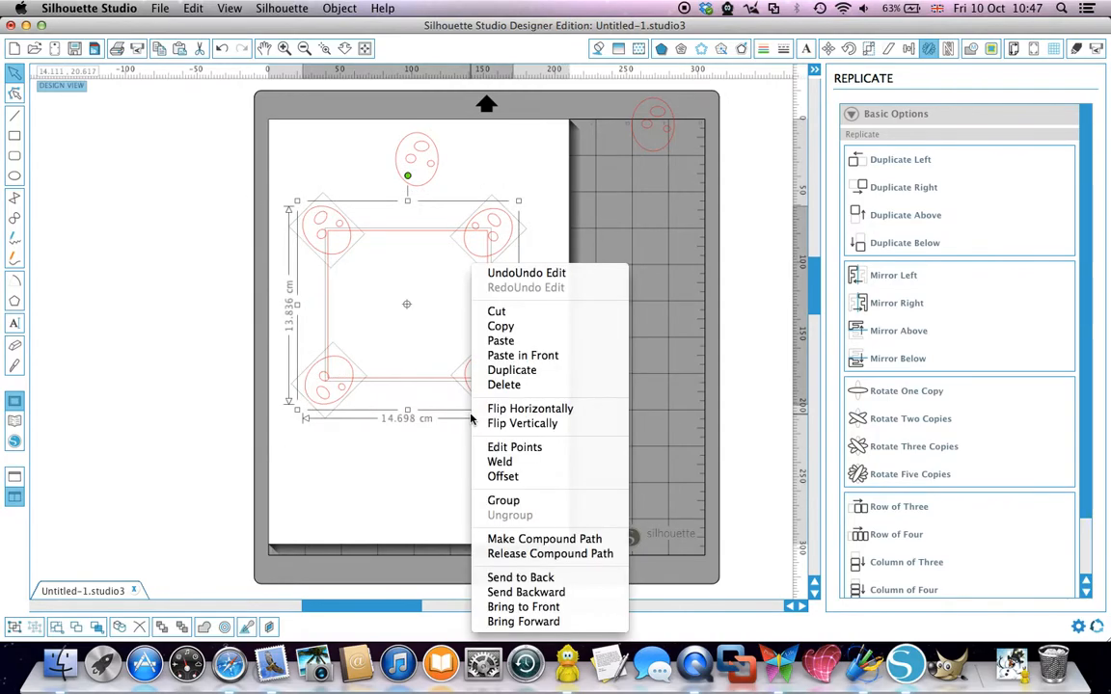
{"action": "left_click", "coordinate": [496, 501]}
{"action": "left_click", "coordinate": [528, 374]}
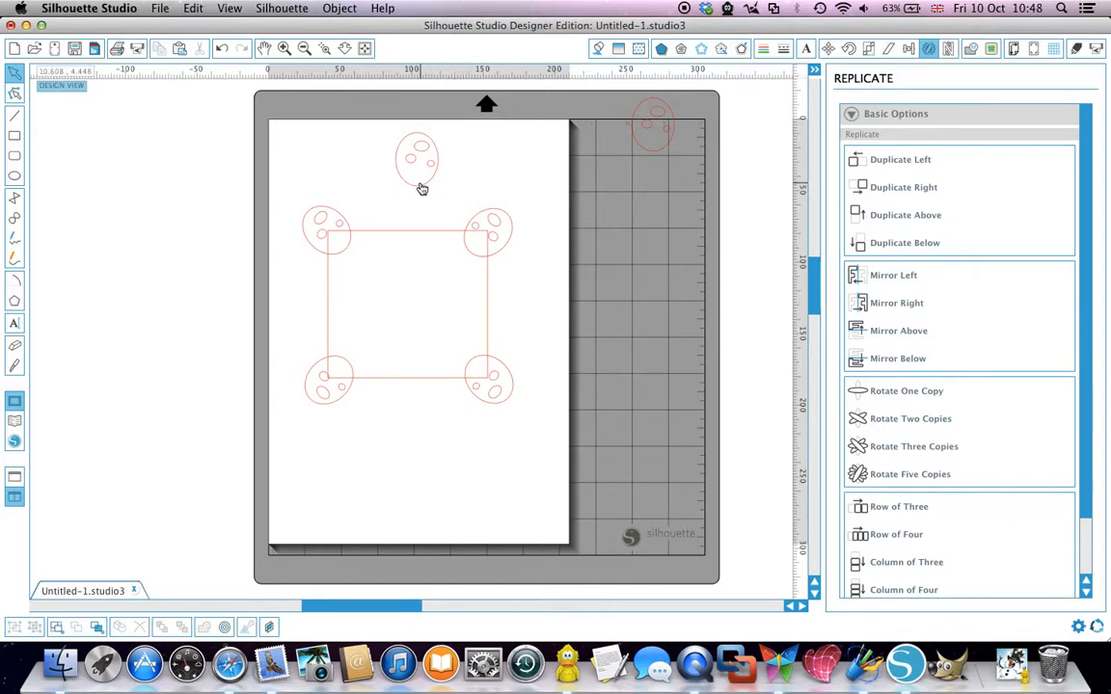
Step: Place the two spare ovals on the rectangle's top edge beside the corner ovals, and duplicate the left one to the right
{"action": "left_click_drag", "start_coordinate": [421, 188], "coordinate": [372, 260]}
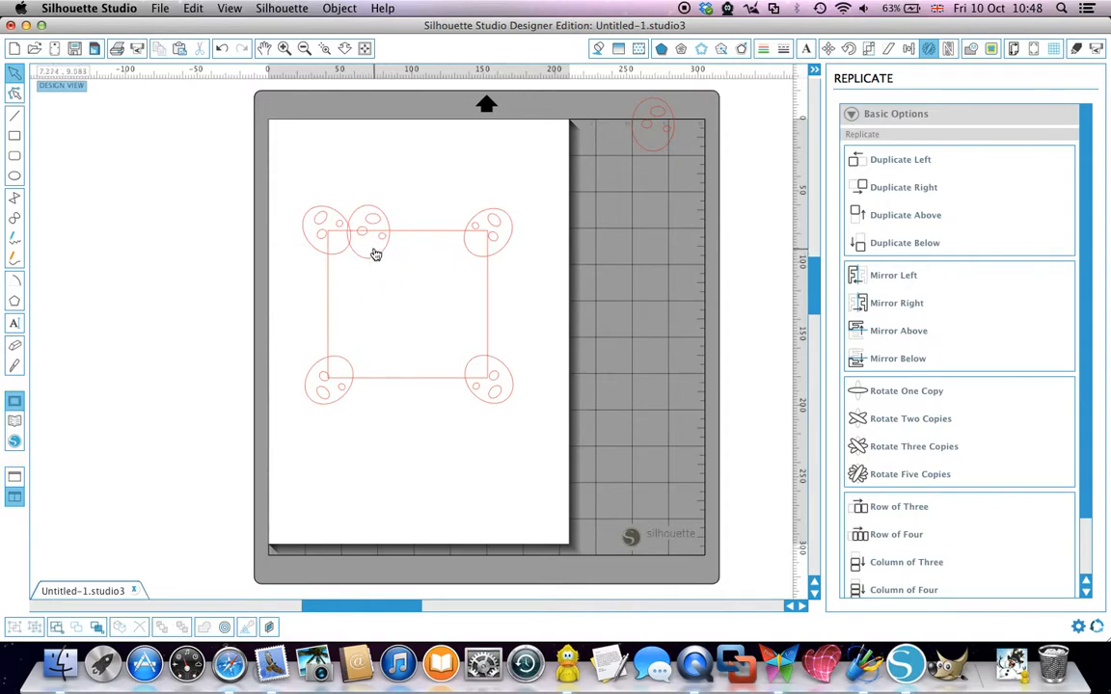
{"action": "left_click_drag", "start_coordinate": [658, 155], "coordinate": [450, 259]}
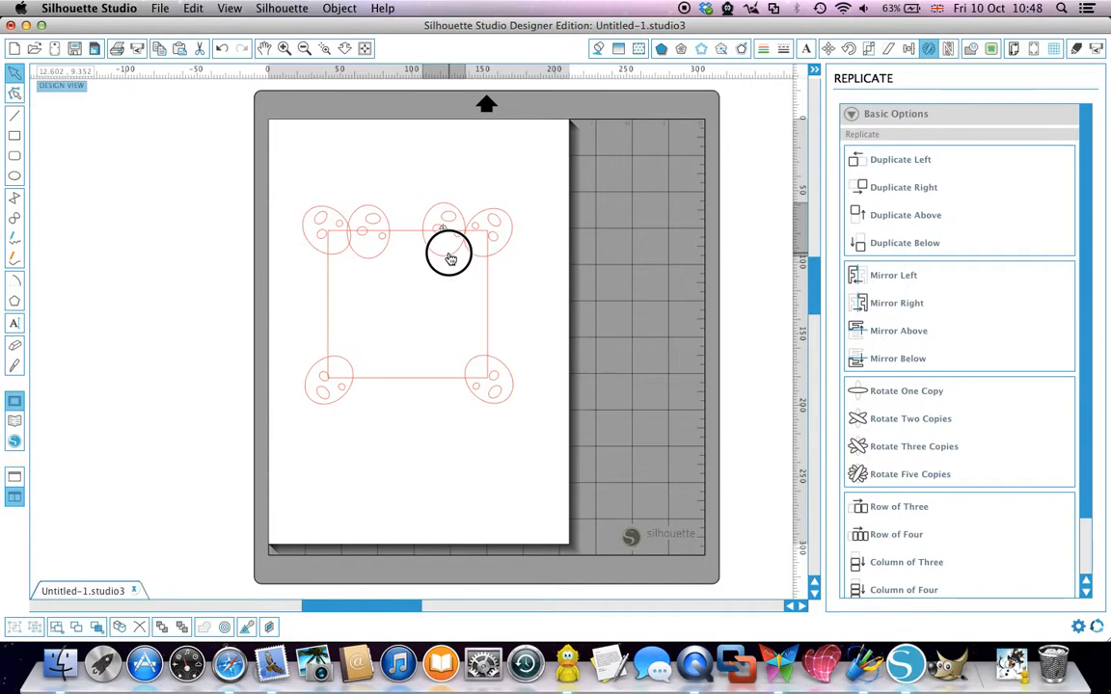
{"action": "left_click", "coordinate": [449, 256]}
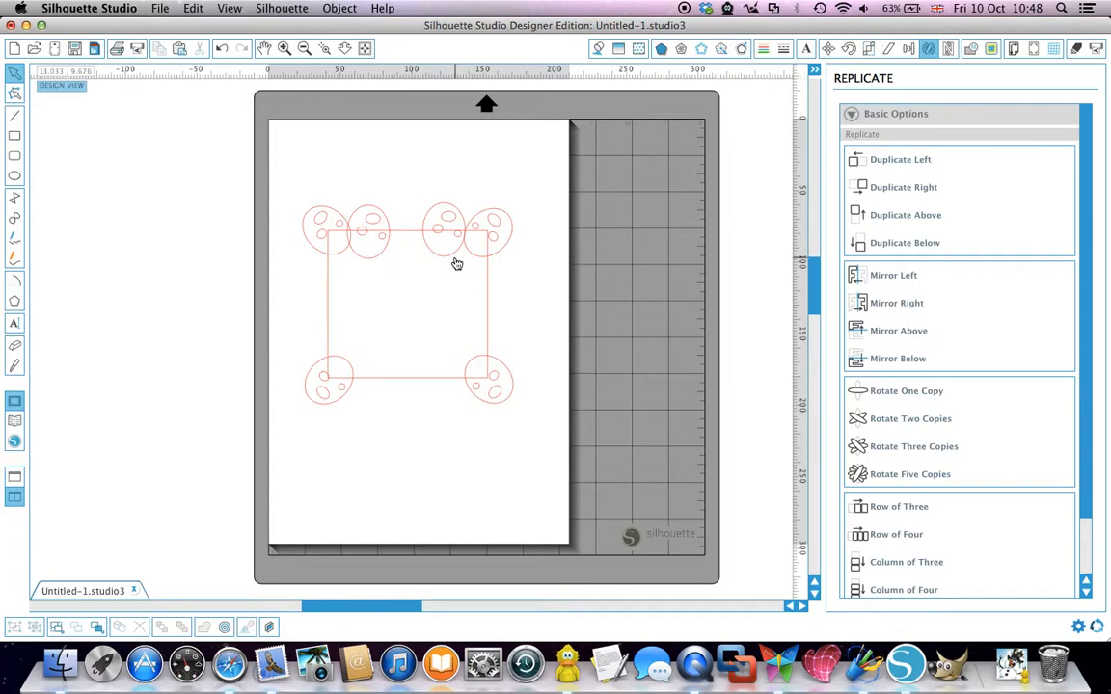
{"action": "left_click", "coordinate": [379, 261]}
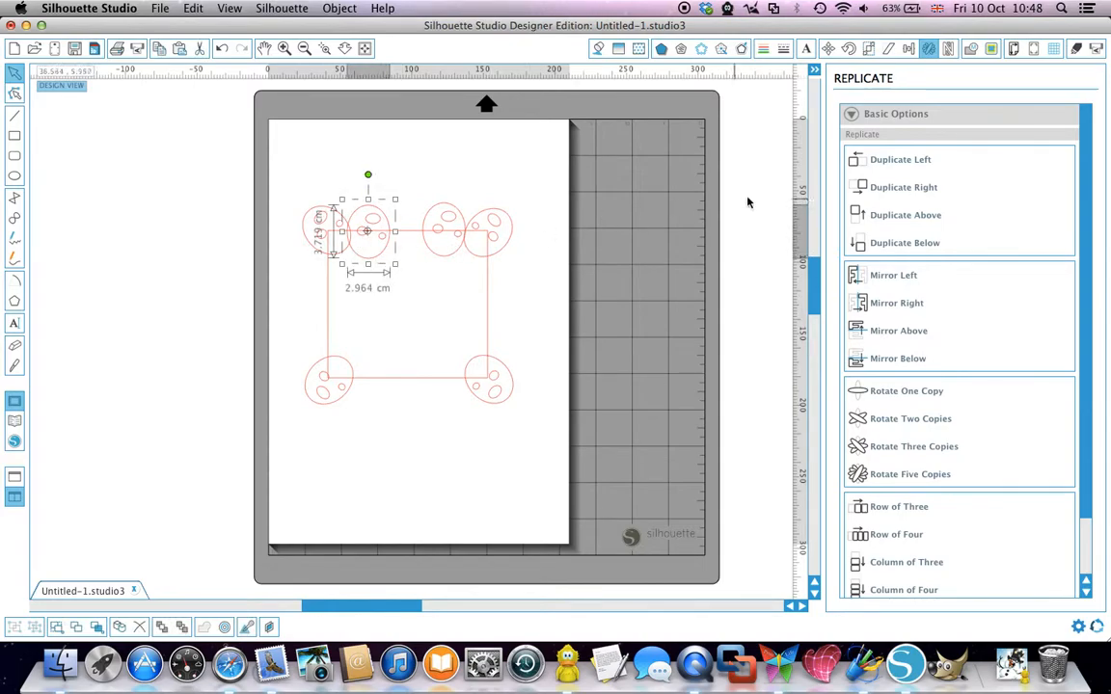
{"action": "left_click", "coordinate": [904, 188]}
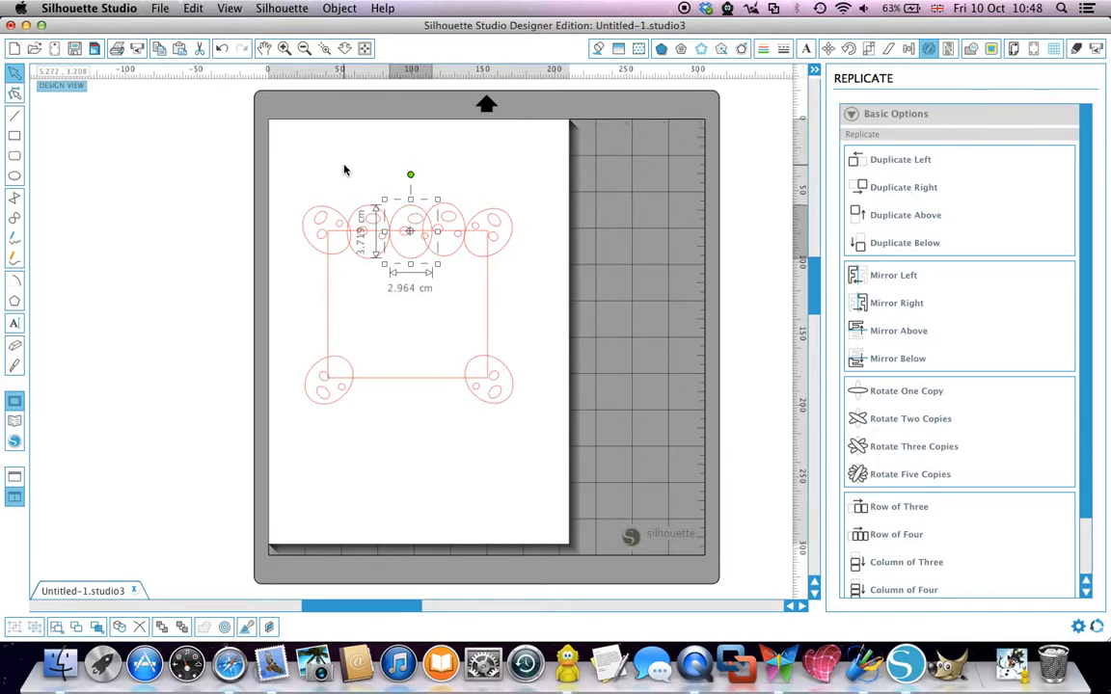
Step: Space the three ovals between the top corner ovals evenly in the horizontal direction
{"action": "left_click", "coordinate": [317, 173]}
{"action": "left_click", "coordinate": [378, 179]}
{"action": "left_click_drag", "start_coordinate": [378, 179], "coordinate": [478, 285]}
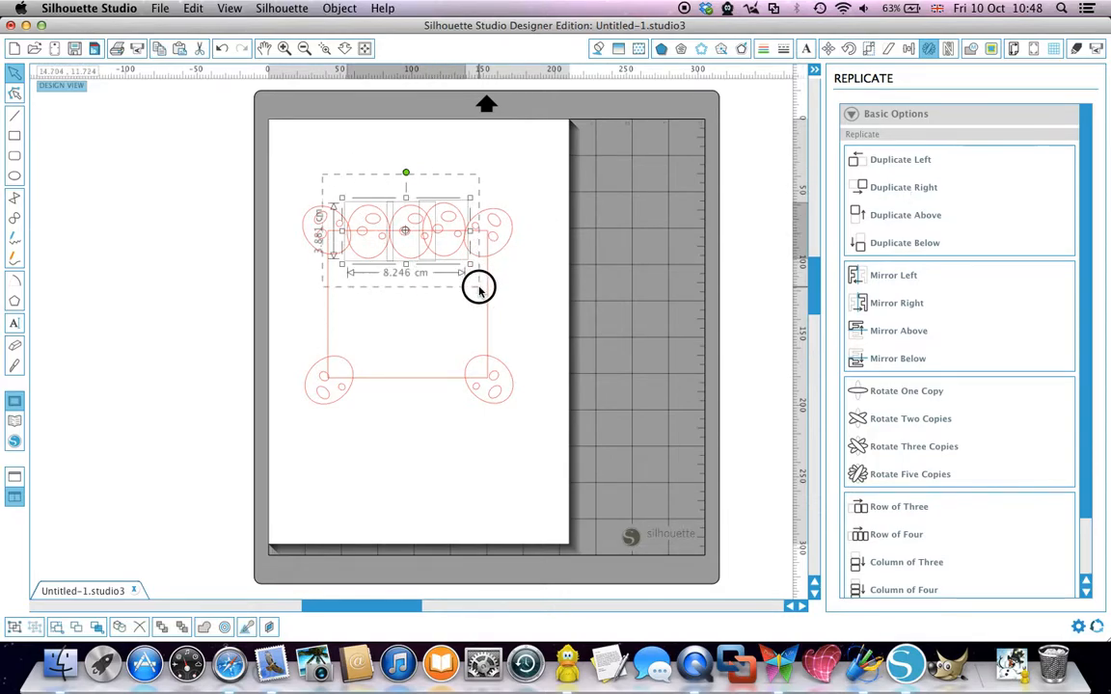
{"action": "left_click", "coordinate": [907, 48]}
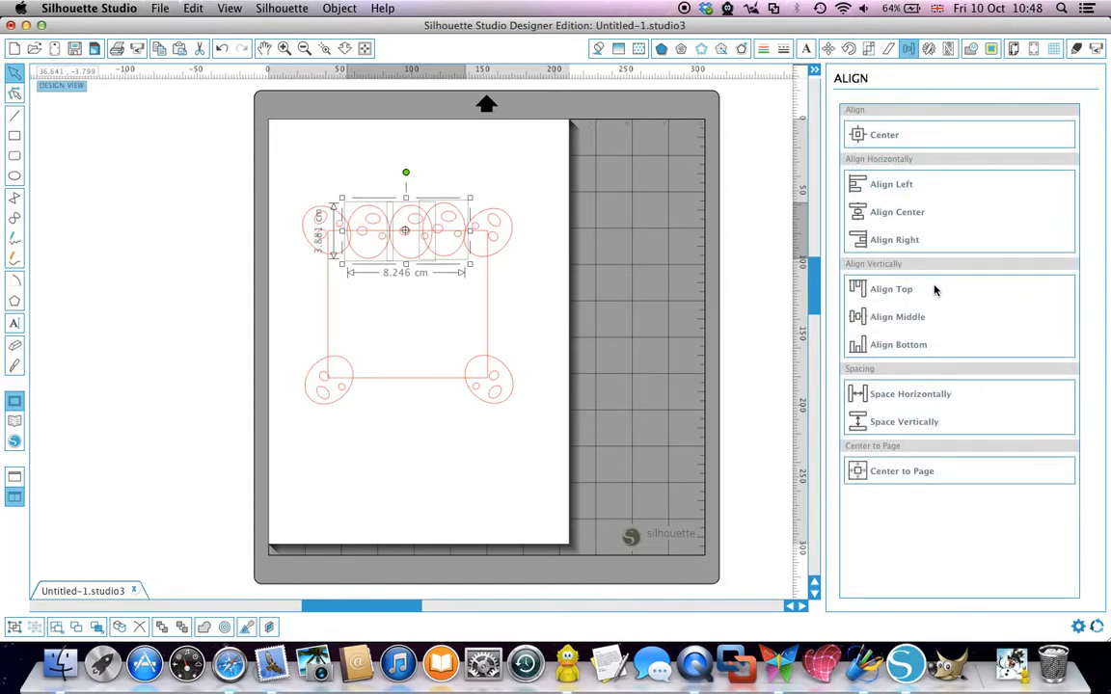
{"action": "left_click", "coordinate": [907, 395]}
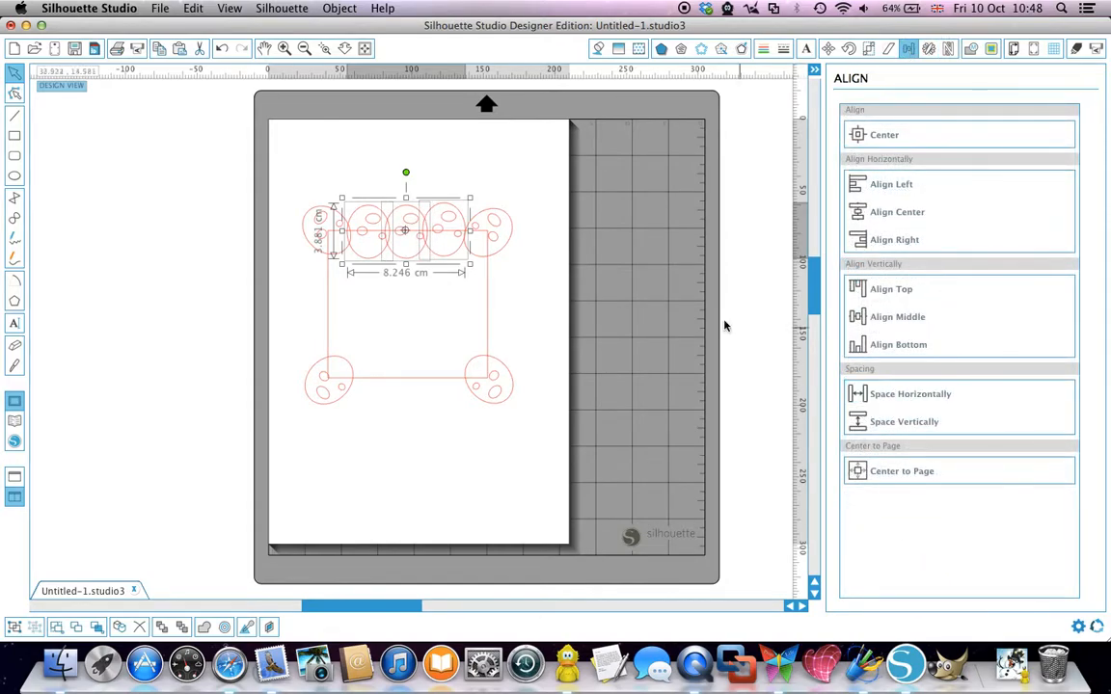
{"action": "left_click", "coordinate": [524, 255]}
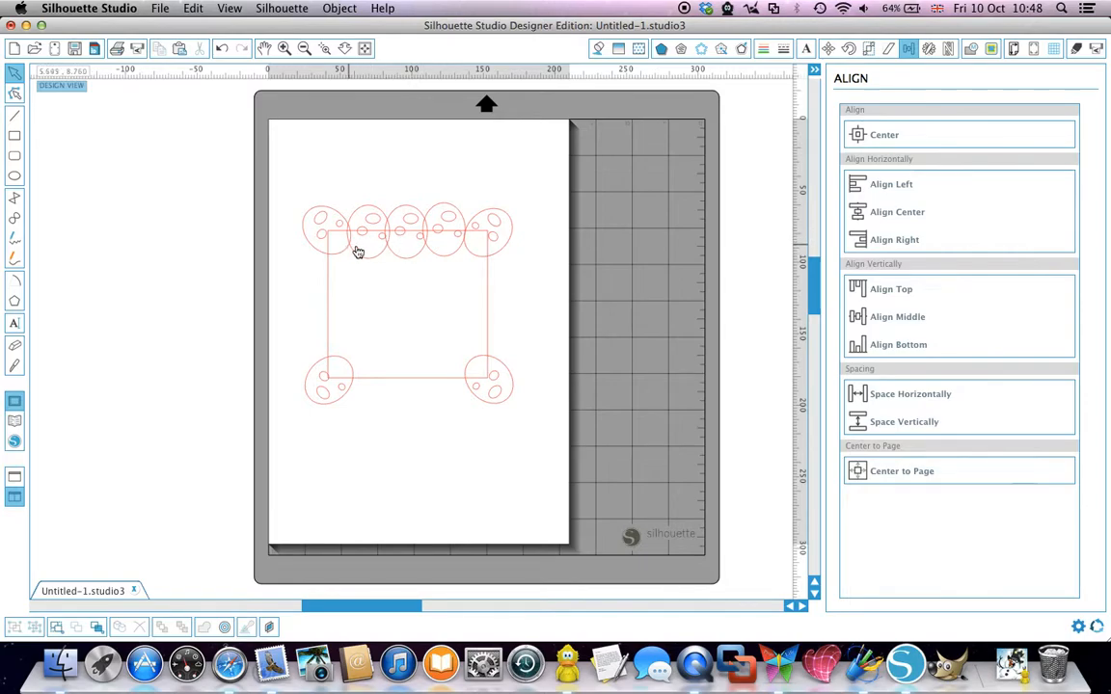
Step: Shift the right one of the three middle ovals toward the top-right corner oval and space all three evenly horizontally
{"action": "left_click", "coordinate": [457, 254]}
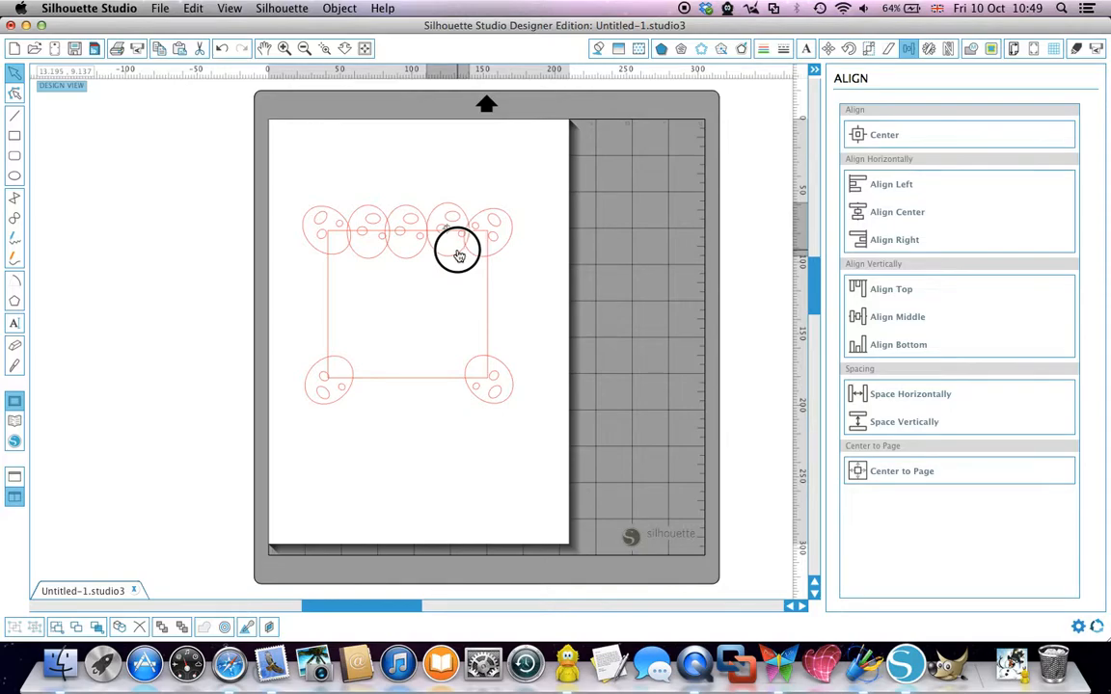
{"action": "left_click", "coordinate": [459, 255]}
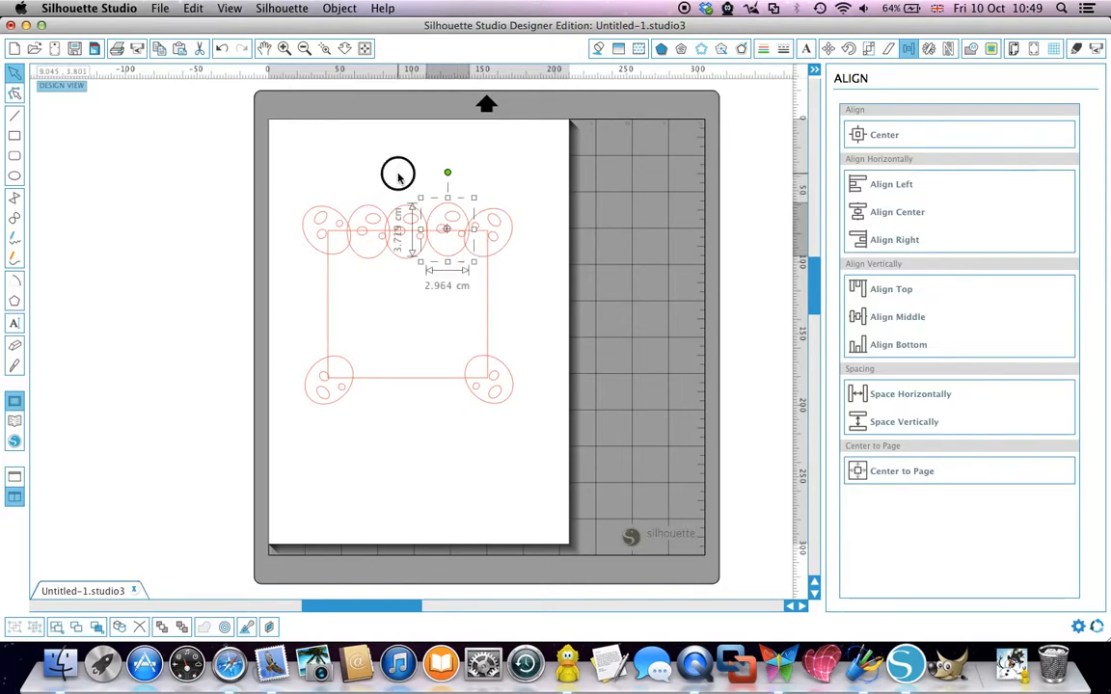
{"action": "left_click", "coordinate": [400, 175]}
{"action": "left_click_drag", "start_coordinate": [314, 171], "coordinate": [491, 280]}
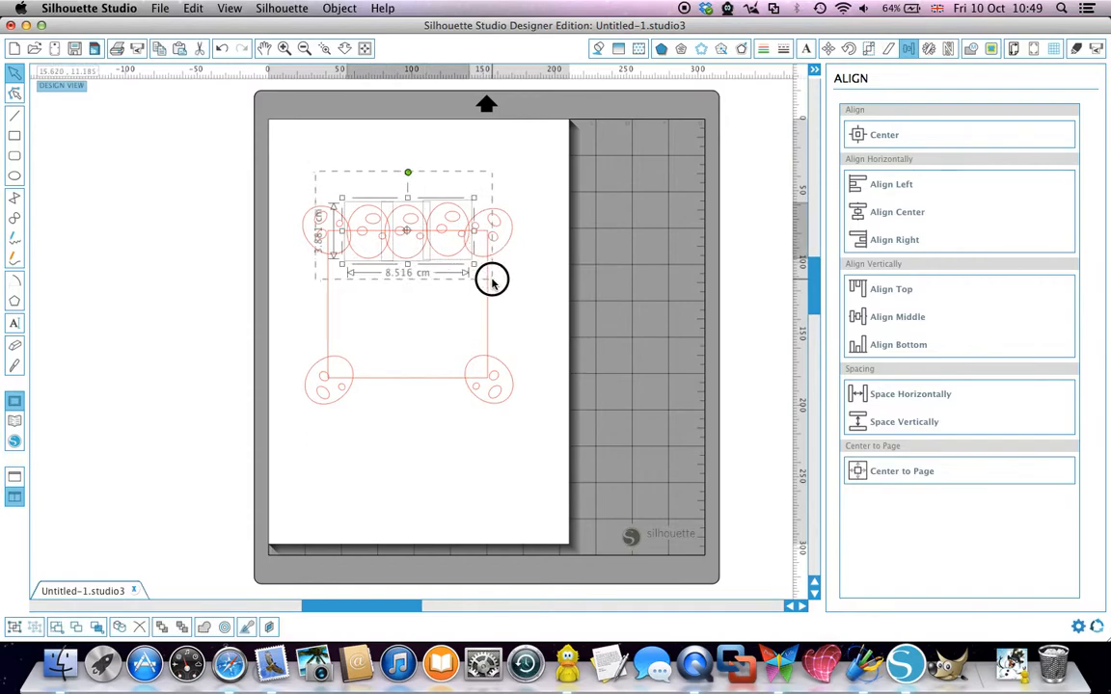
{"action": "left_click", "coordinate": [909, 393]}
{"action": "left_click", "coordinate": [609, 294]}
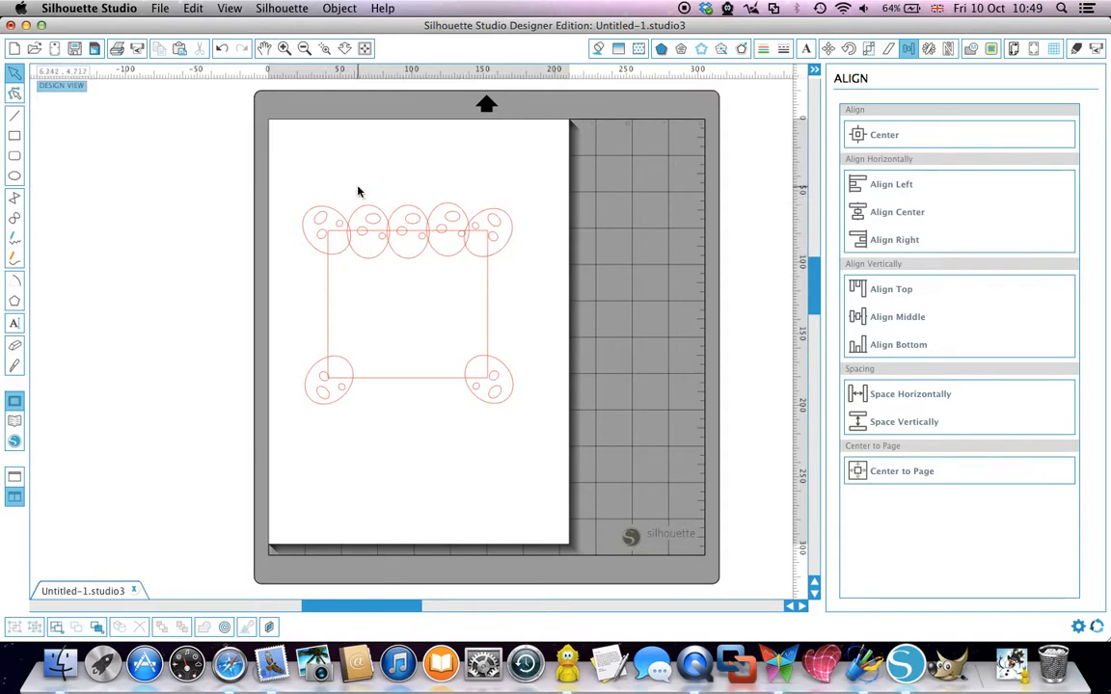
Step: Align the tops of the three middle ovals and nudge them slightly down onto the rectangle's top edge
{"action": "left_click_drag", "start_coordinate": [322, 178], "coordinate": [481, 278]}
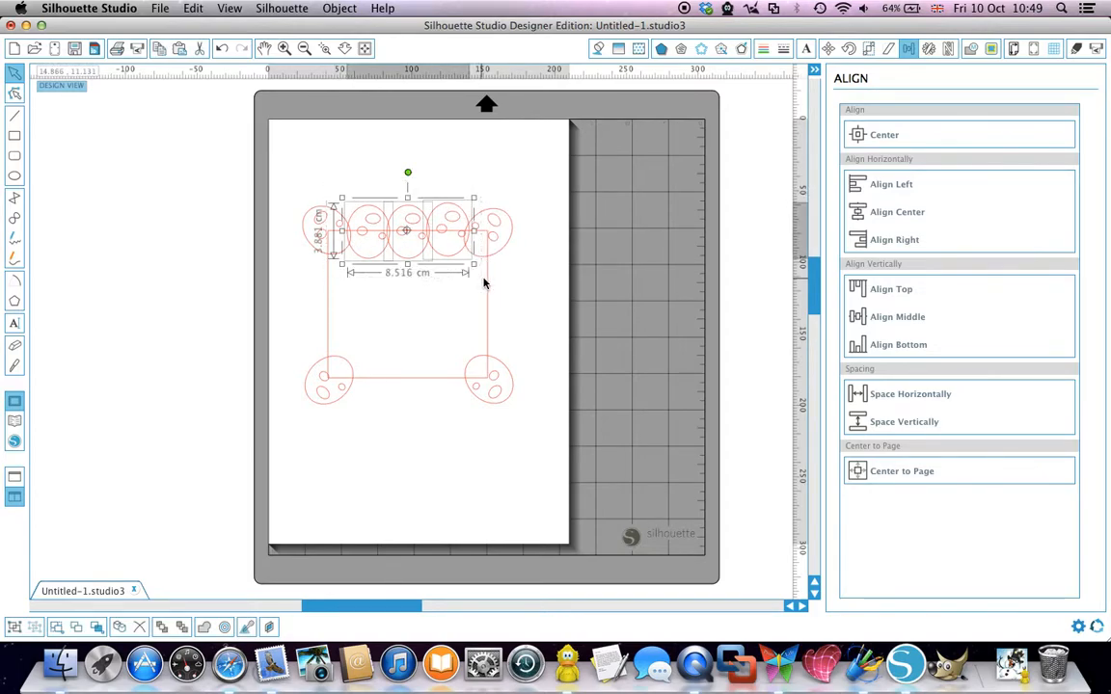
{"action": "left_click", "coordinate": [882, 290]}
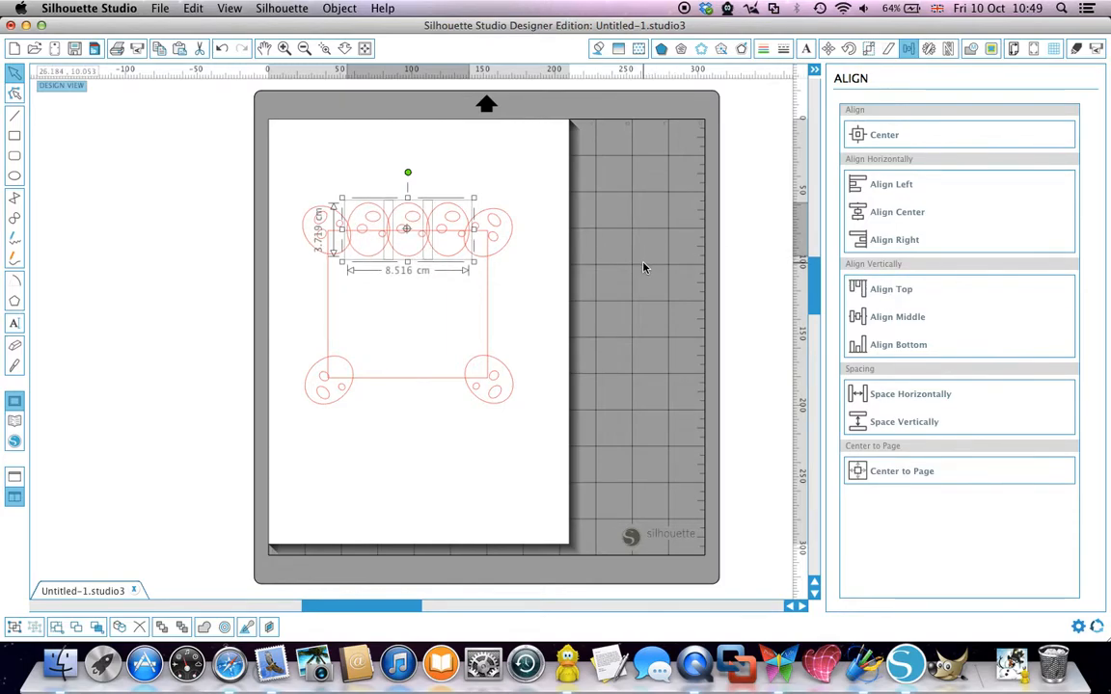
{"action": "key", "text": "Down"}
{"action": "key", "text": "Down"}
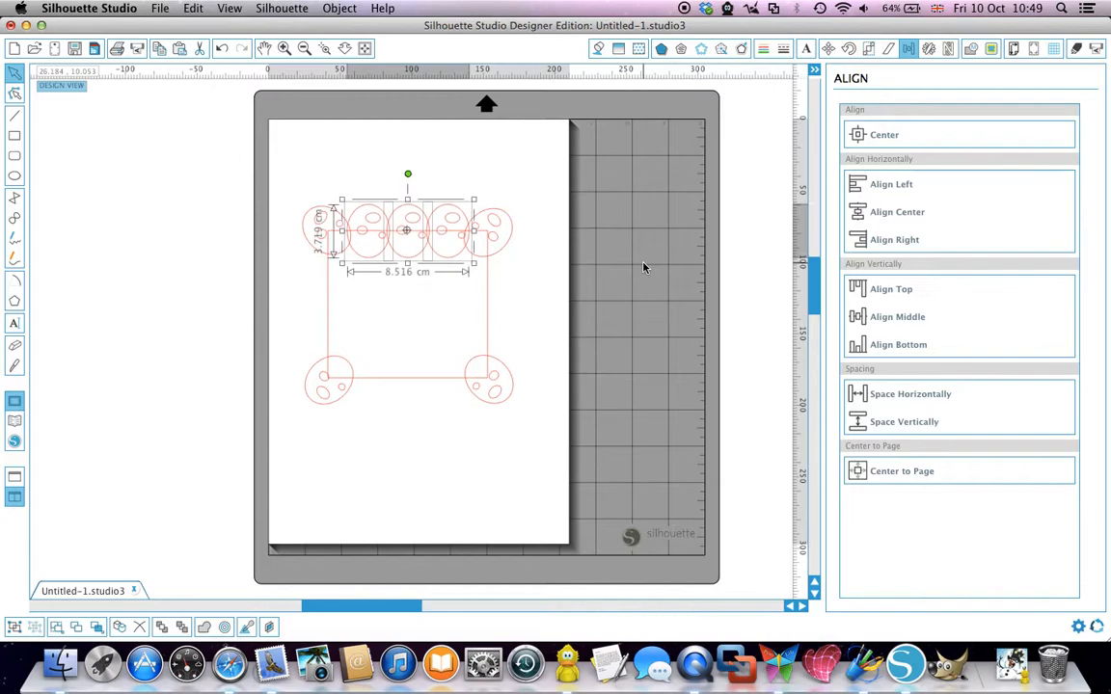
{"action": "left_click", "coordinate": [521, 318]}
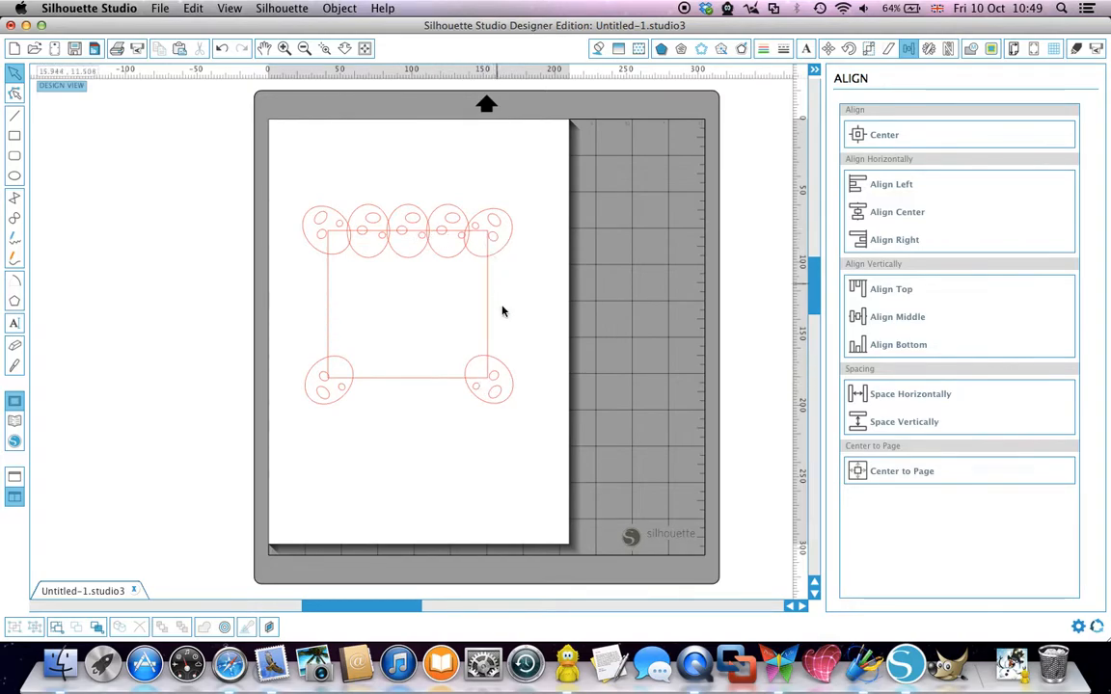
Step: Group the three middle ovals on the rectangle's top edge
{"action": "left_click_drag", "start_coordinate": [321, 178], "coordinate": [487, 280]}
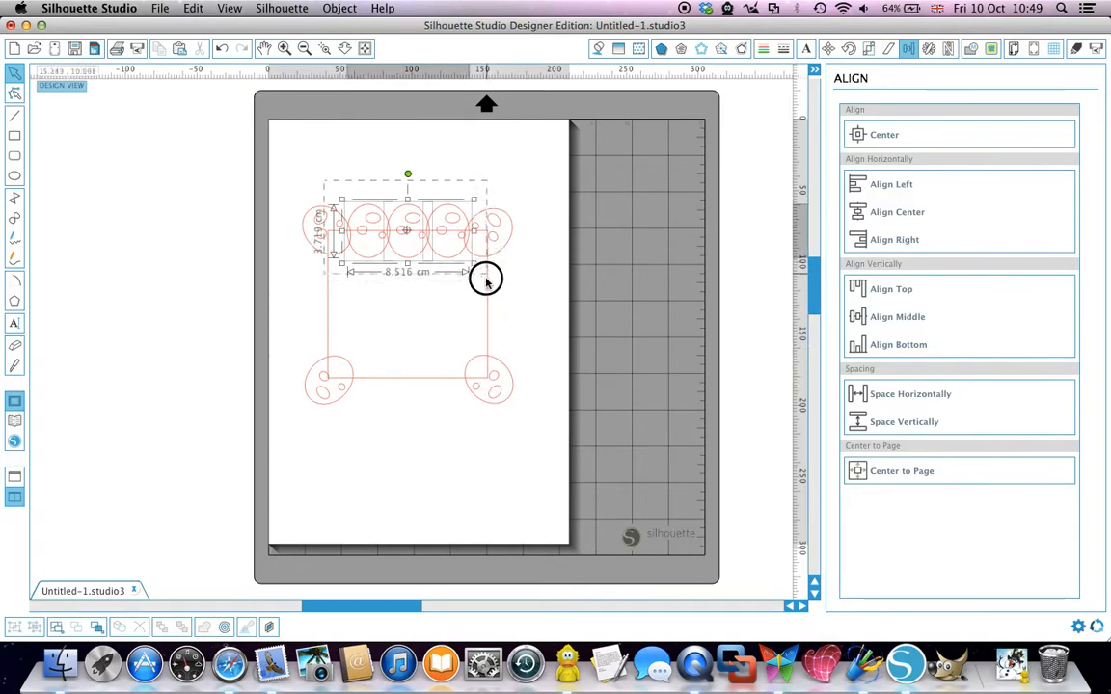
{"action": "right_click", "coordinate": [406, 241]}
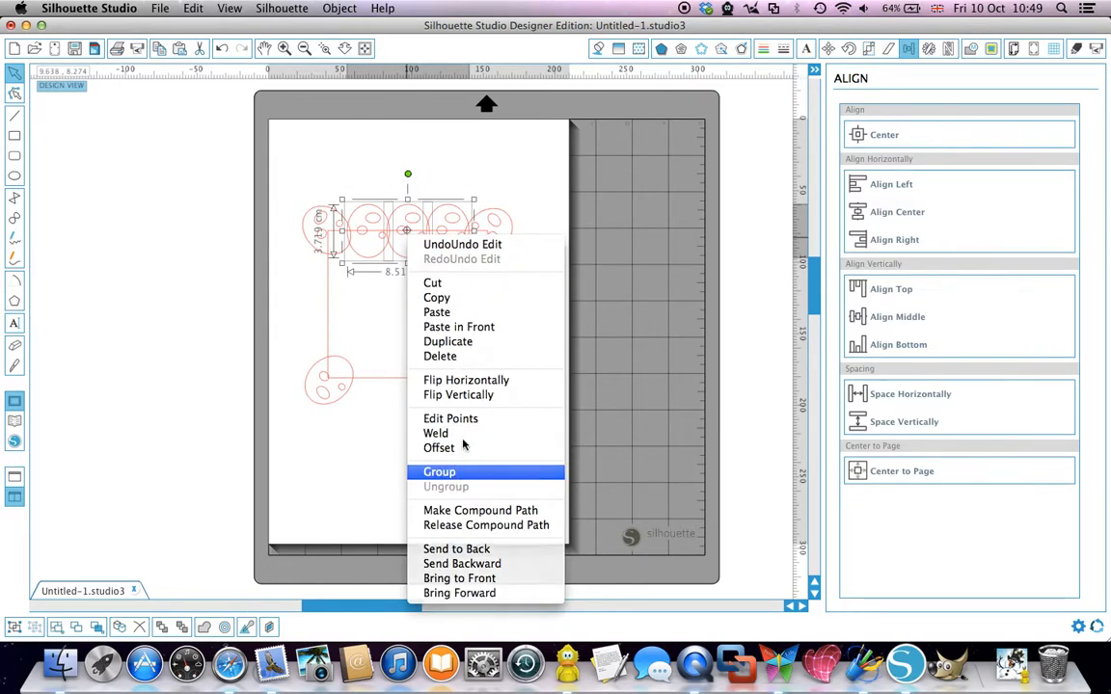
{"action": "left_click", "coordinate": [441, 472]}
{"action": "left_click", "coordinate": [627, 342]}
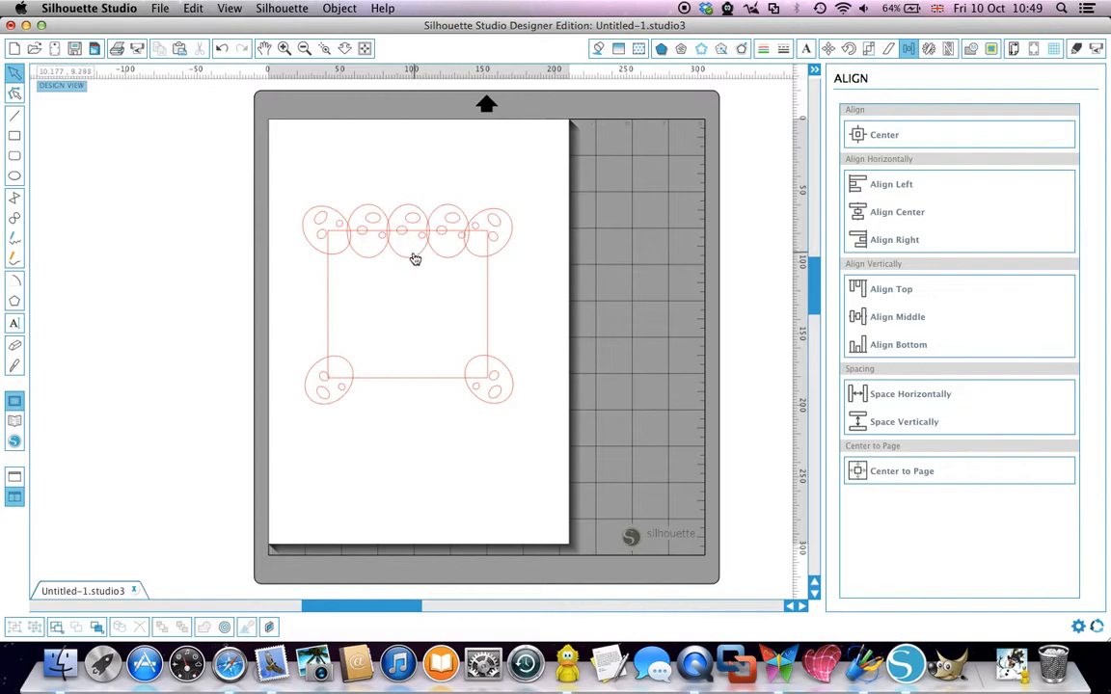
Step: Make one rotated copy of the three-oval group and move this vertical copy off the page onto the mat
{"action": "left_click", "coordinate": [413, 257]}
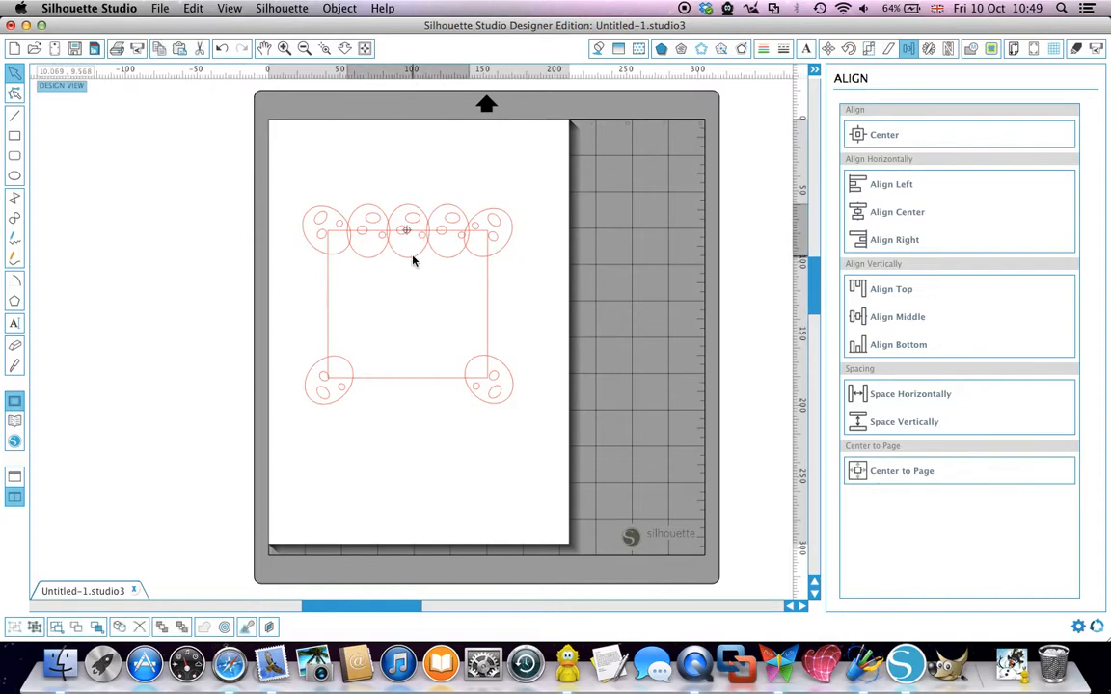
{"action": "left_click", "coordinate": [930, 50]}
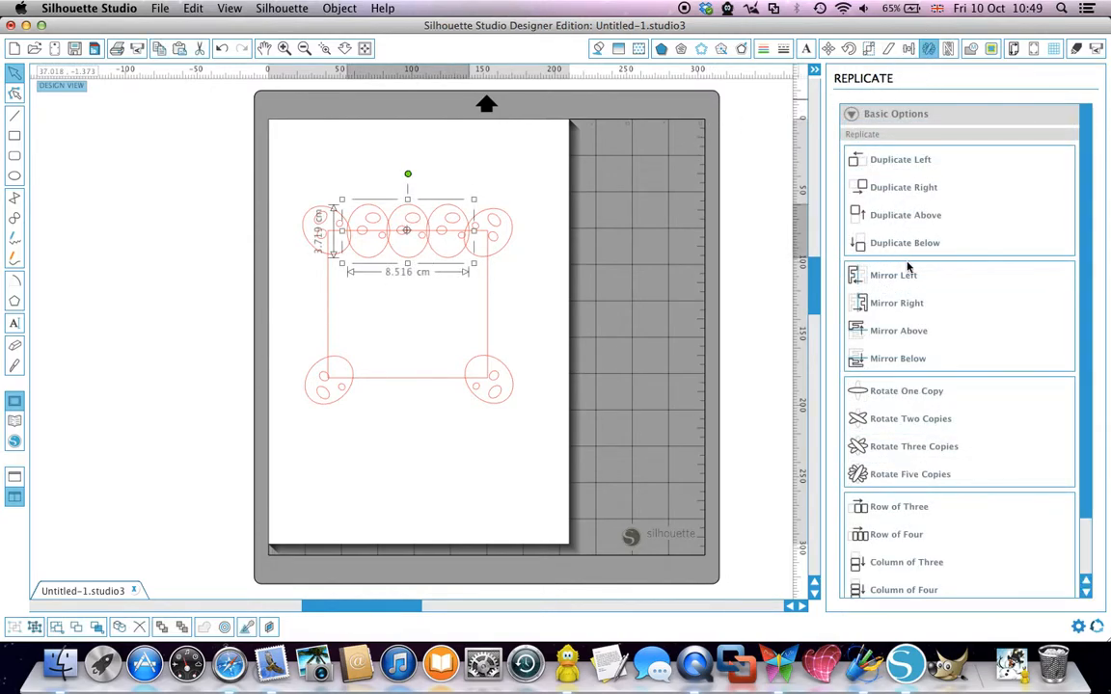
{"action": "left_click", "coordinate": [906, 391]}
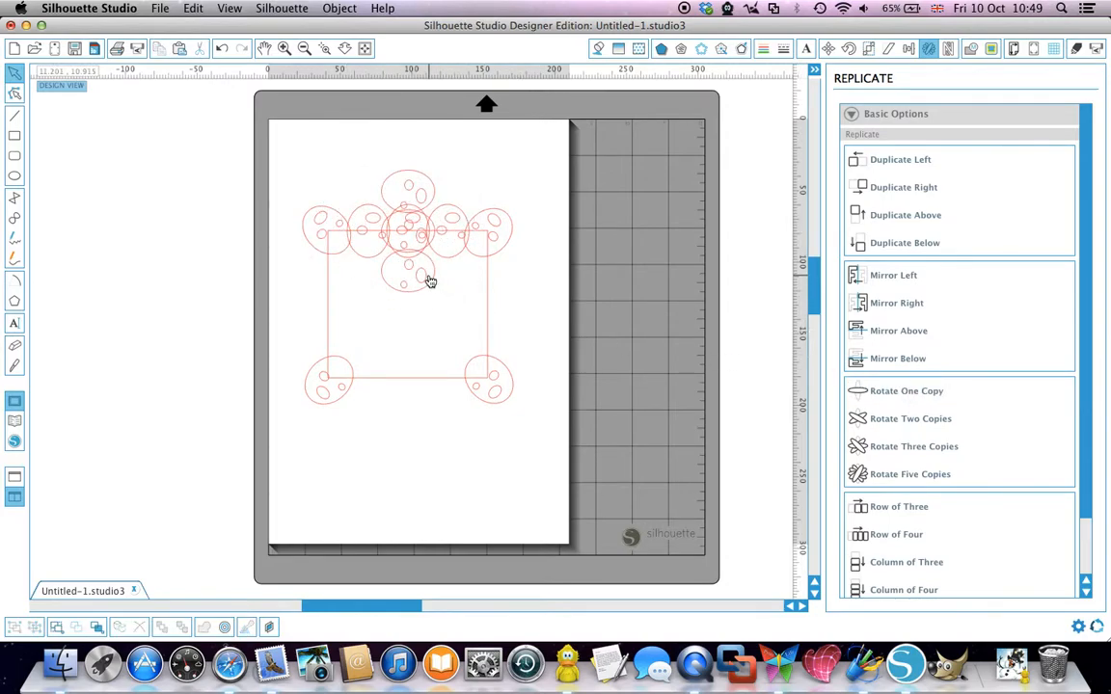
{"action": "left_click_drag", "start_coordinate": [435, 280], "coordinate": [557, 334]}
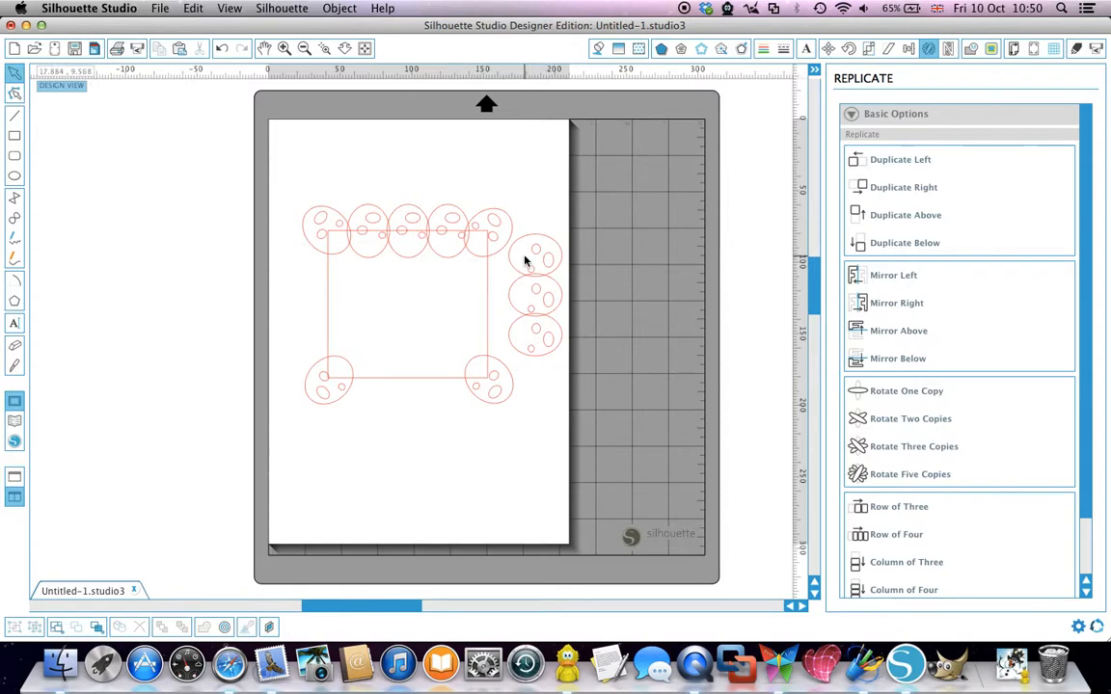
{"action": "left_click_drag", "start_coordinate": [526, 318], "coordinate": [624, 297]}
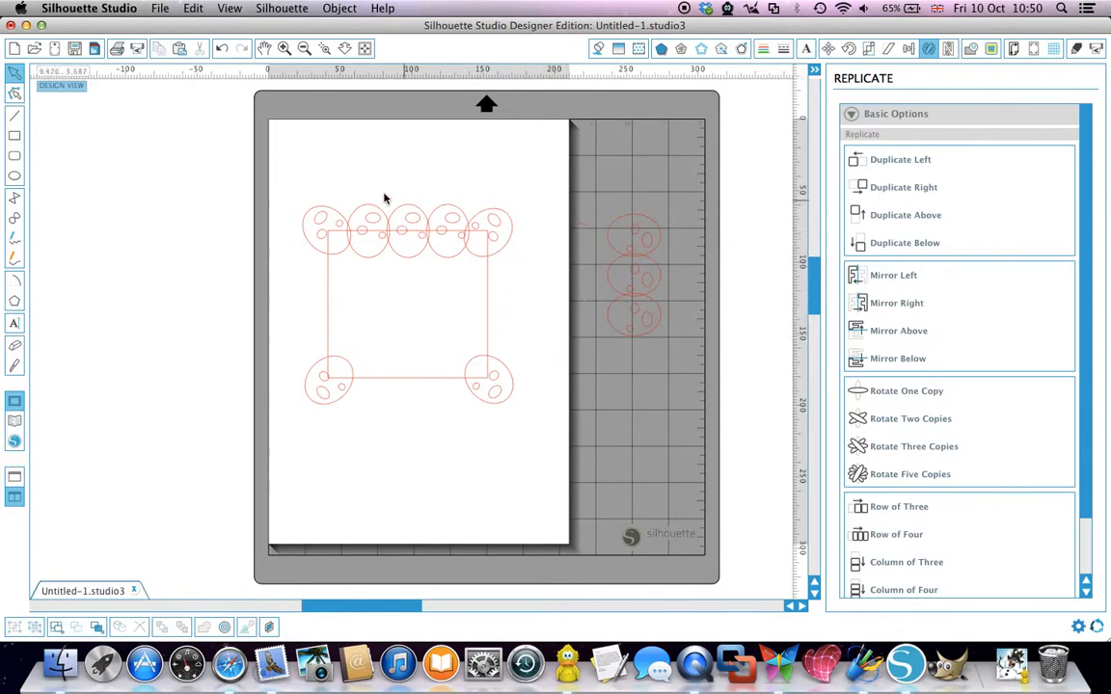
Step: Weld the rectangle, corner ovals and top oval group into one frame shape and move it off the page
{"action": "left_click_drag", "start_coordinate": [250, 194], "coordinate": [548, 433]}
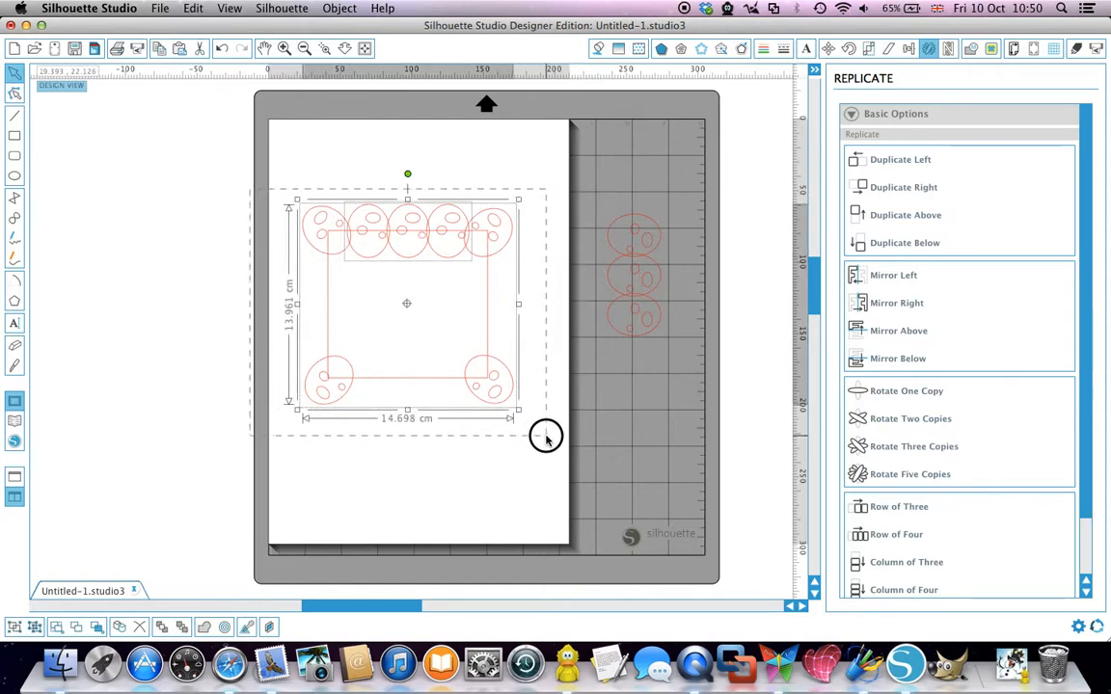
{"action": "left_click", "coordinate": [204, 626]}
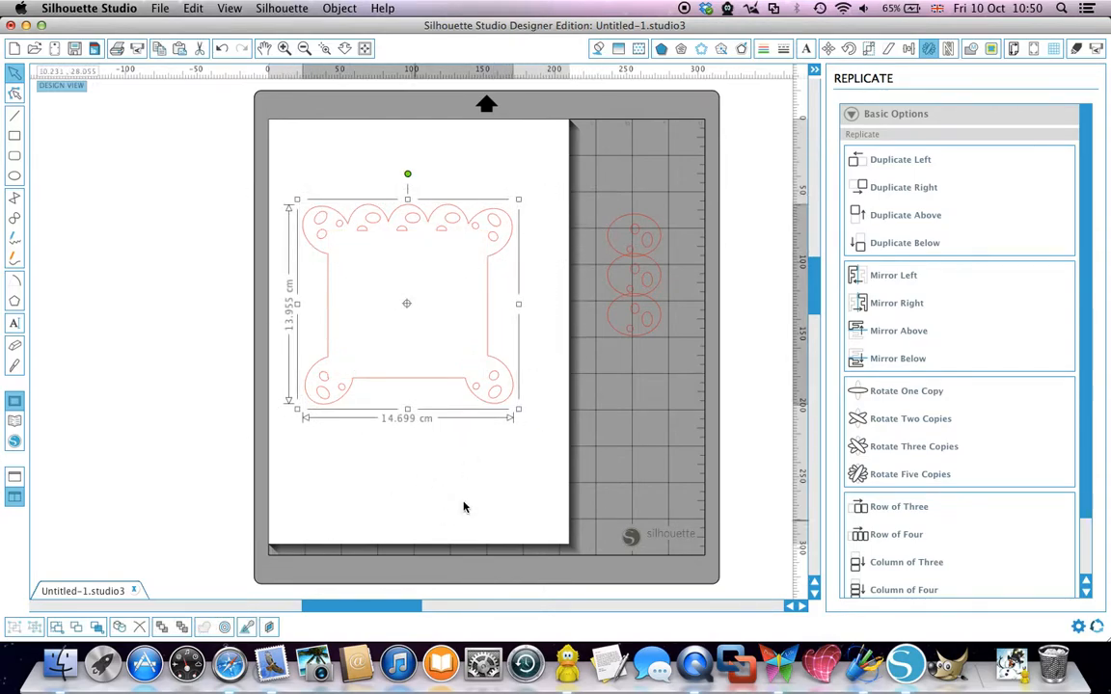
{"action": "left_click", "coordinate": [574, 477]}
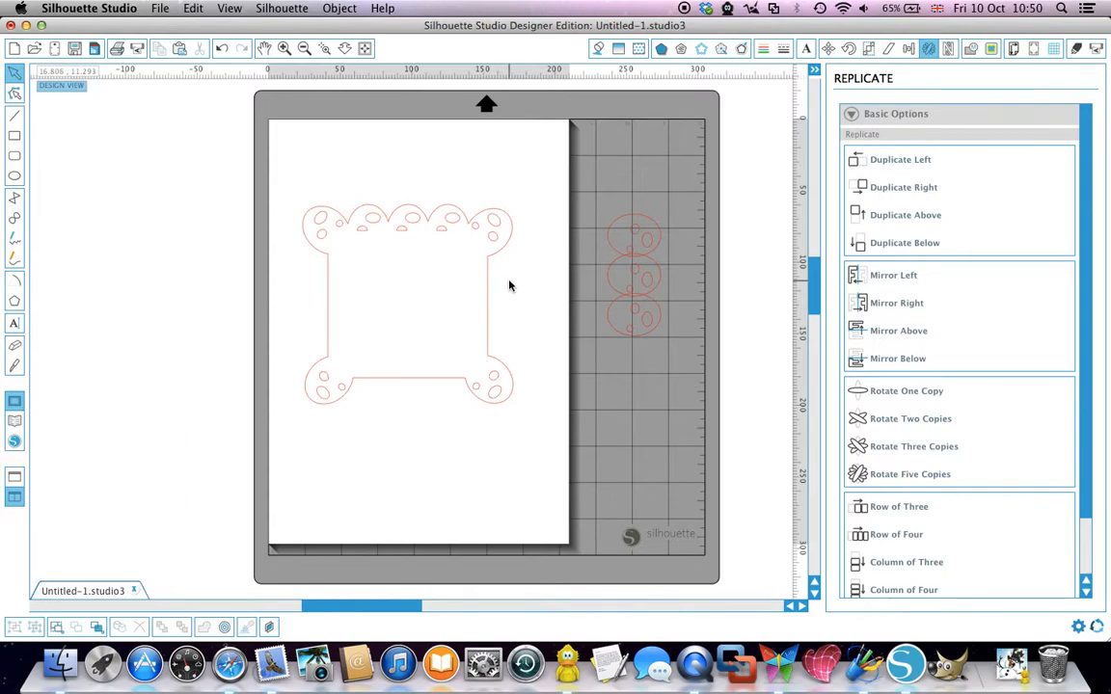
{"action": "left_click_drag", "start_coordinate": [486, 290], "coordinate": [760, 283]}
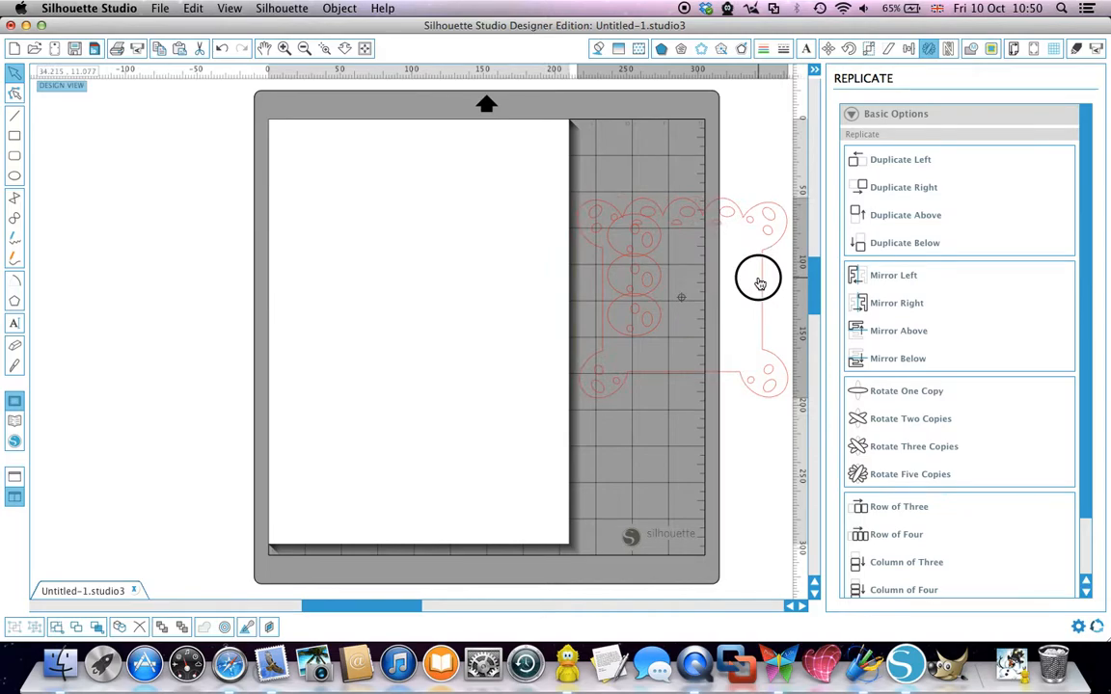
{"action": "left_click", "coordinate": [420, 225]}
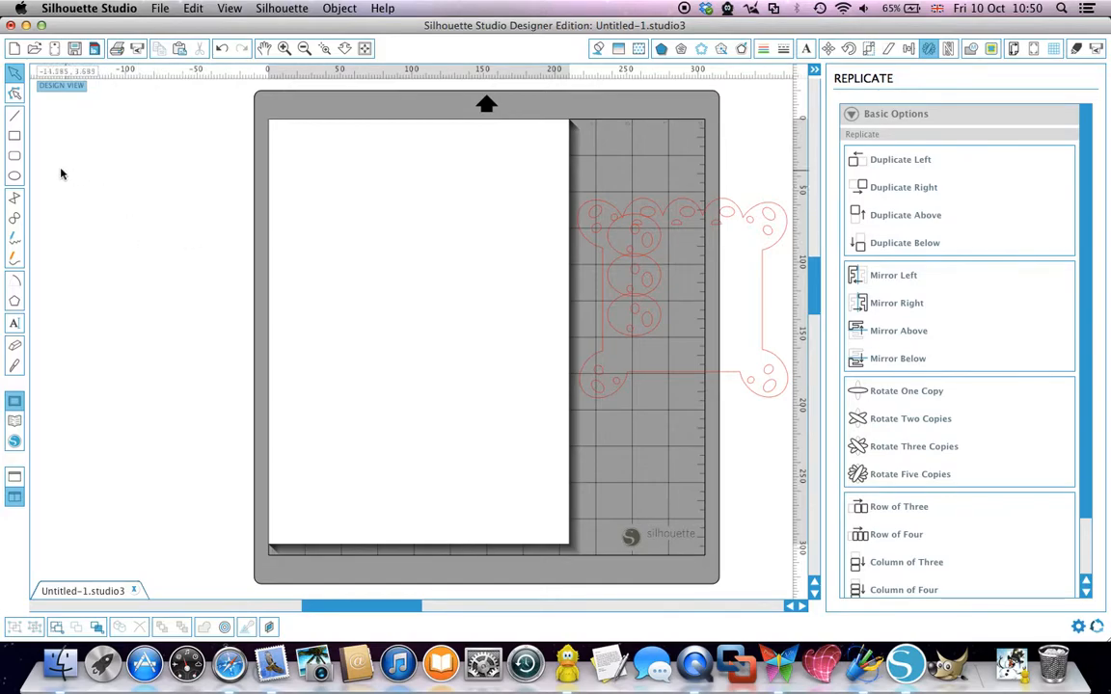
Step: Draw a long, narrow horizontal rectangle from the empty area left of the mat to the middle of the page
{"action": "left_click", "coordinate": [16, 137]}
{"action": "left_click_drag", "start_coordinate": [126, 199], "coordinate": [403, 210]}
{"action": "left_click_drag", "start_coordinate": [404, 210], "coordinate": [405, 262]}
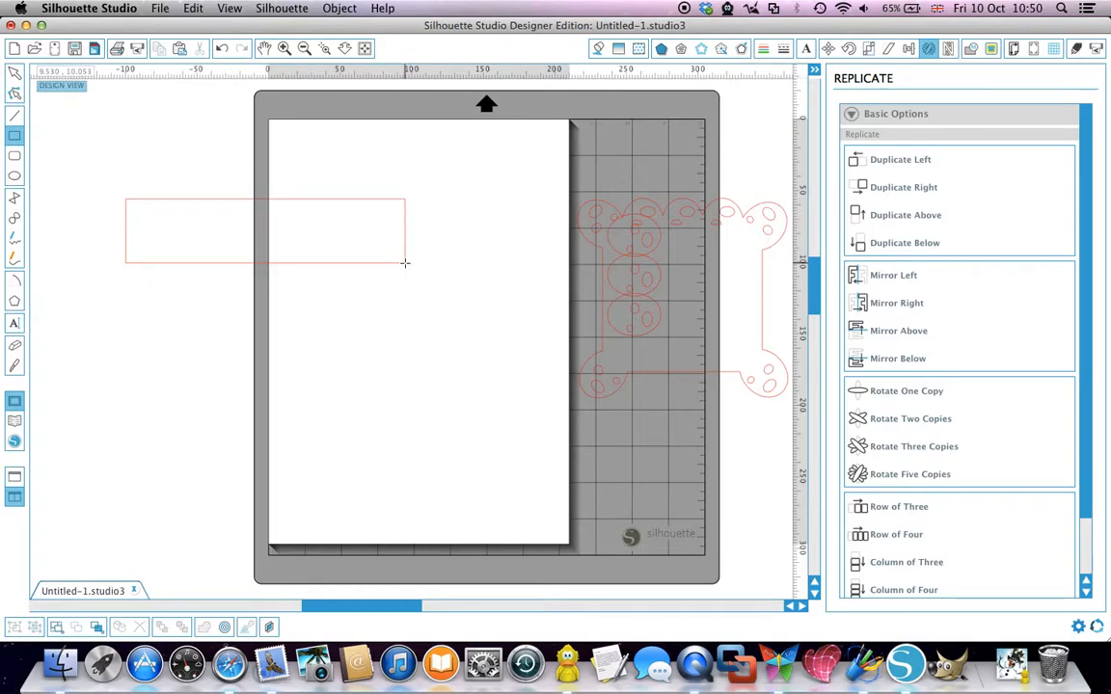
Step: Draw an oval about 3.4 by 4.0 cm above the long rectangle's left end, with three small ovals inside it
{"action": "left_click", "coordinate": [14, 176]}
{"action": "mouse_move", "coordinate": [138, 105]}
{"action": "left_mouse_down"}
{"action": "mouse_move", "coordinate": [166, 148]}
{"action": "mouse_move", "coordinate": [190, 162]}
{"action": "left_mouse_up"}
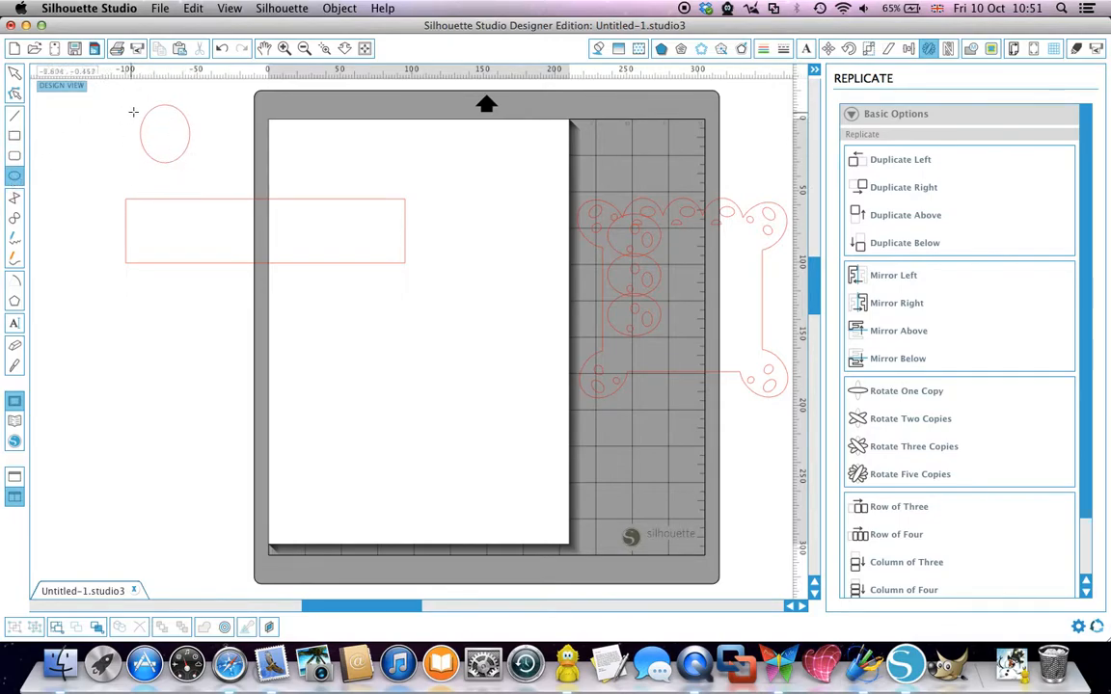
{"action": "mouse_move", "coordinate": [160, 113]}
{"action": "left_mouse_down"}
{"action": "mouse_move", "coordinate": [172, 123]}
{"action": "mouse_move", "coordinate": [154, 131]}
{"action": "mouse_move", "coordinate": [166, 142]}
{"action": "mouse_move", "coordinate": [121, 104]}
{"action": "mouse_move", "coordinate": [178, 145]}
{"action": "mouse_move", "coordinate": [162, 143]}
{"action": "left_mouse_up"}
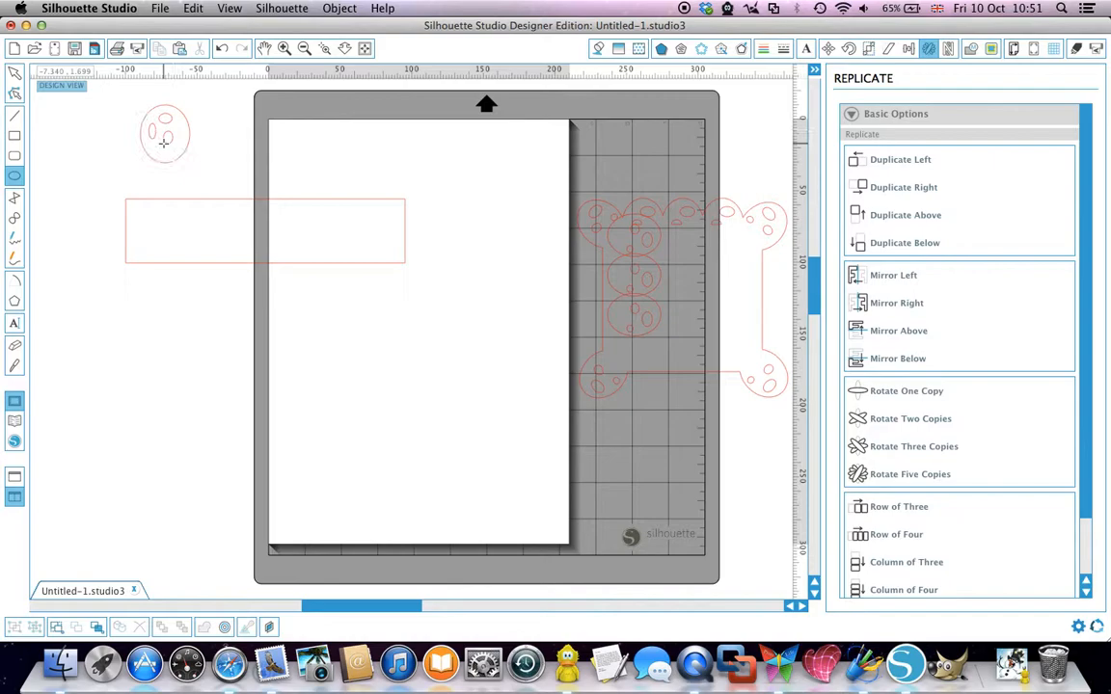
Step: Combine the new oval and its three small inner ovals into a compound path
{"action": "left_click", "coordinate": [15, 72]}
{"action": "mouse_move", "coordinate": [109, 94]}
{"action": "left_mouse_down"}
{"action": "mouse_move", "coordinate": [205, 154]}
{"action": "mouse_move", "coordinate": [206, 168]}
{"action": "left_mouse_up"}
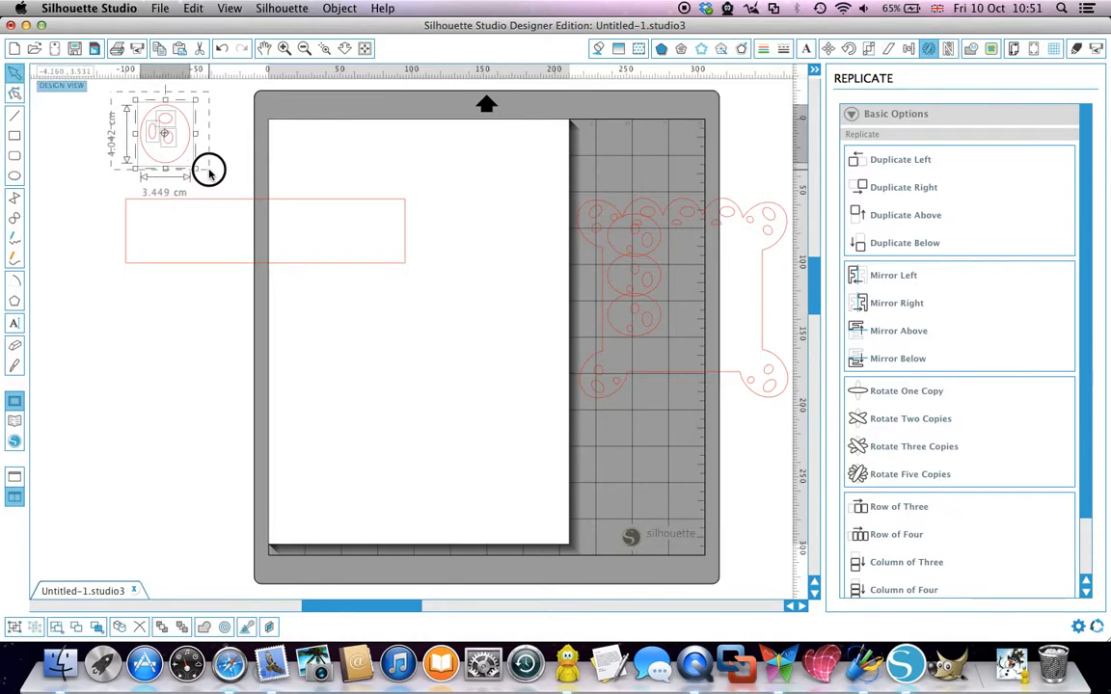
{"action": "right_click", "coordinate": [166, 148]}
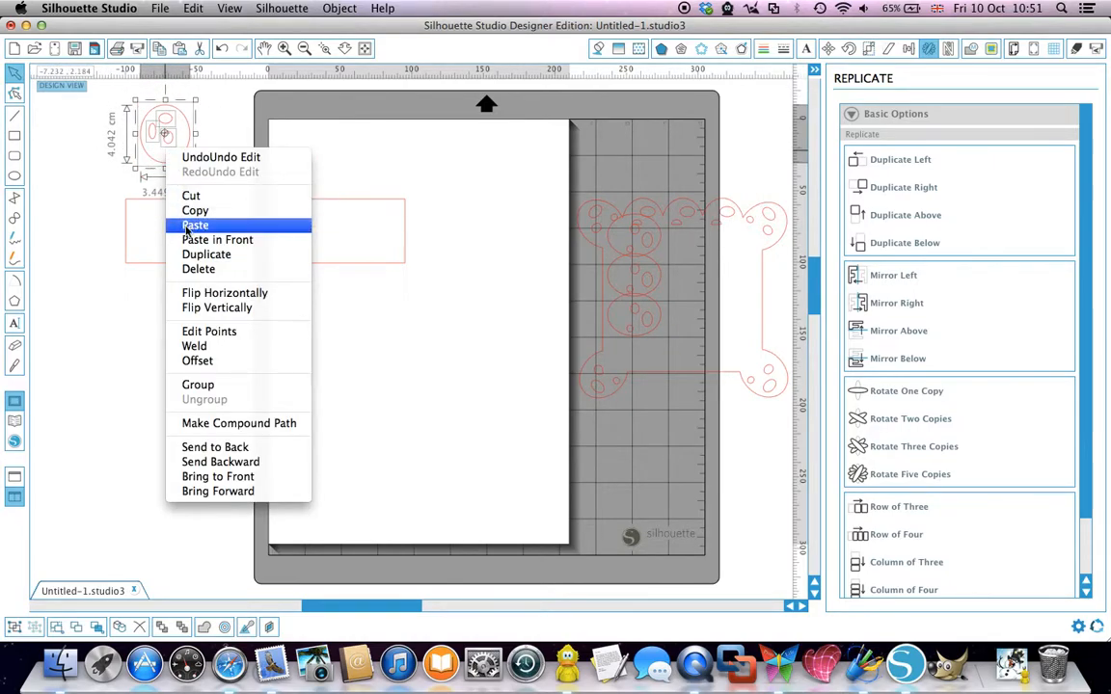
{"action": "left_click", "coordinate": [206, 423]}
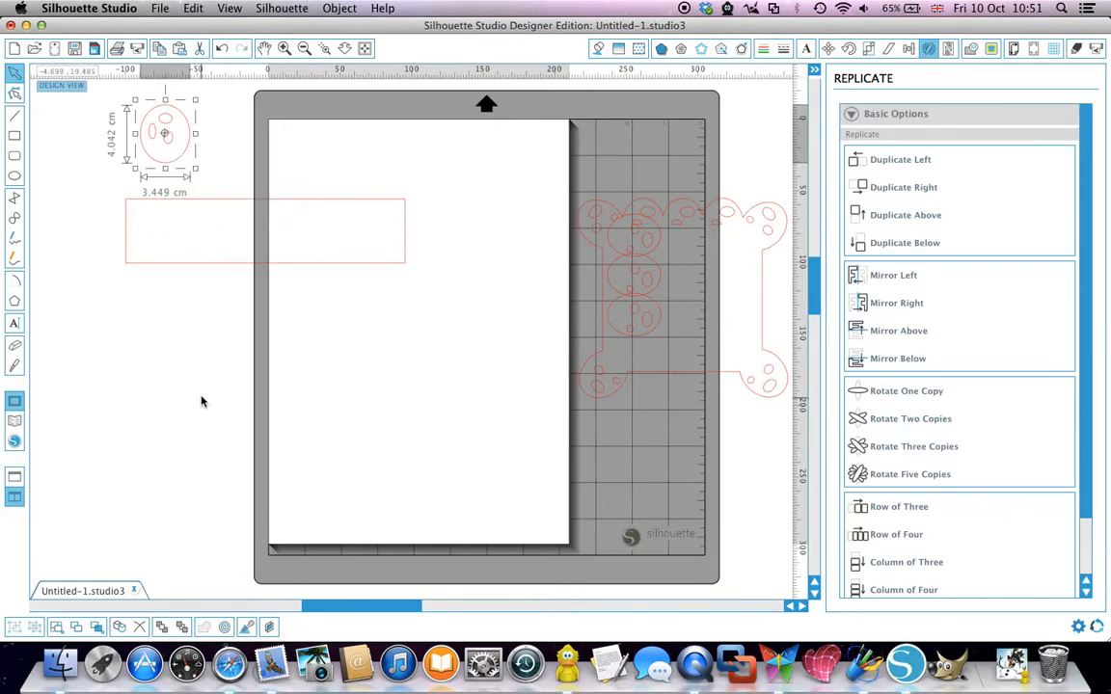
Step: Place the new spotted oval on the long rectangle's top edge near its left end and duplicate it rightward three times
{"action": "left_click", "coordinate": [188, 150]}
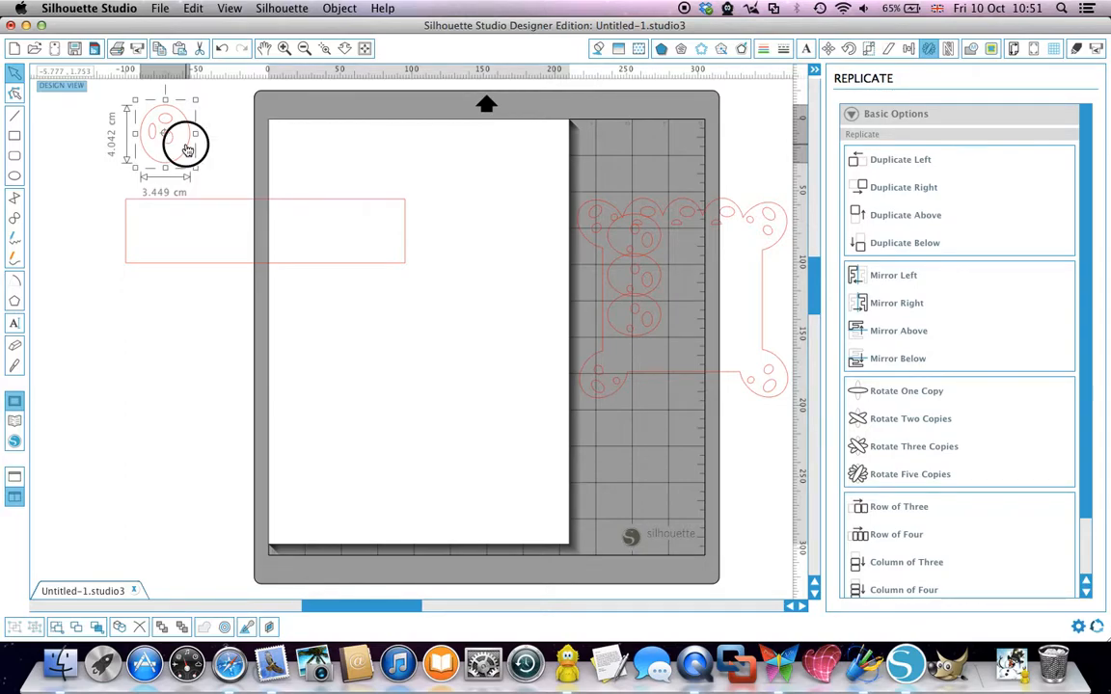
{"action": "left_click_drag", "start_coordinate": [188, 149], "coordinate": [187, 201]}
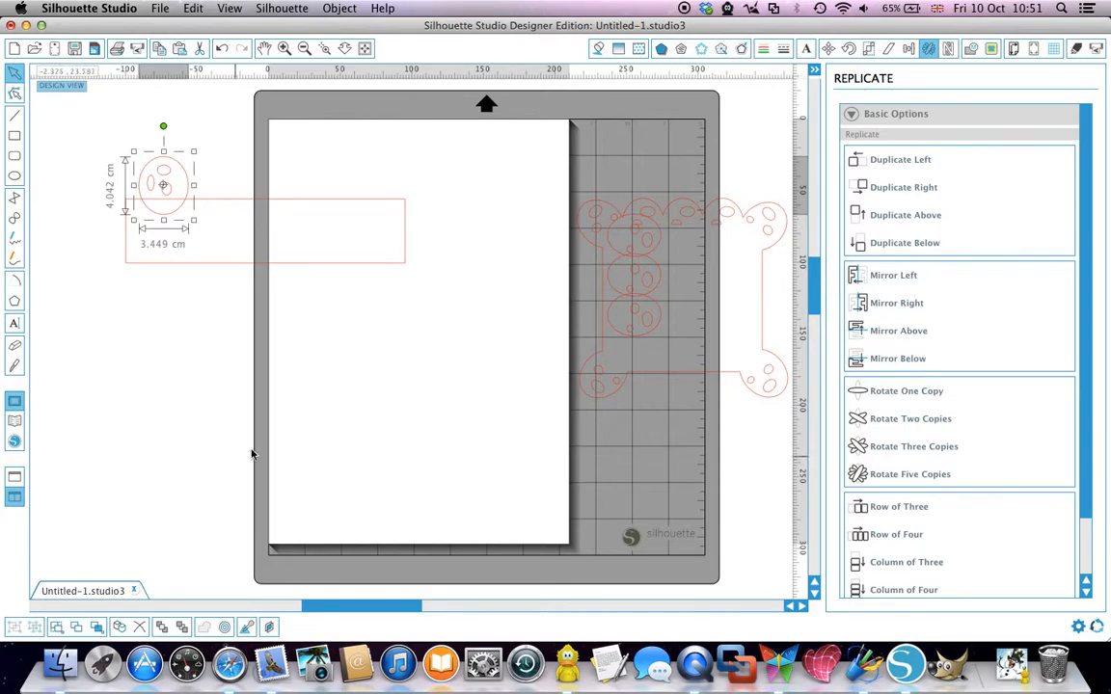
{"action": "left_click", "coordinate": [897, 187]}
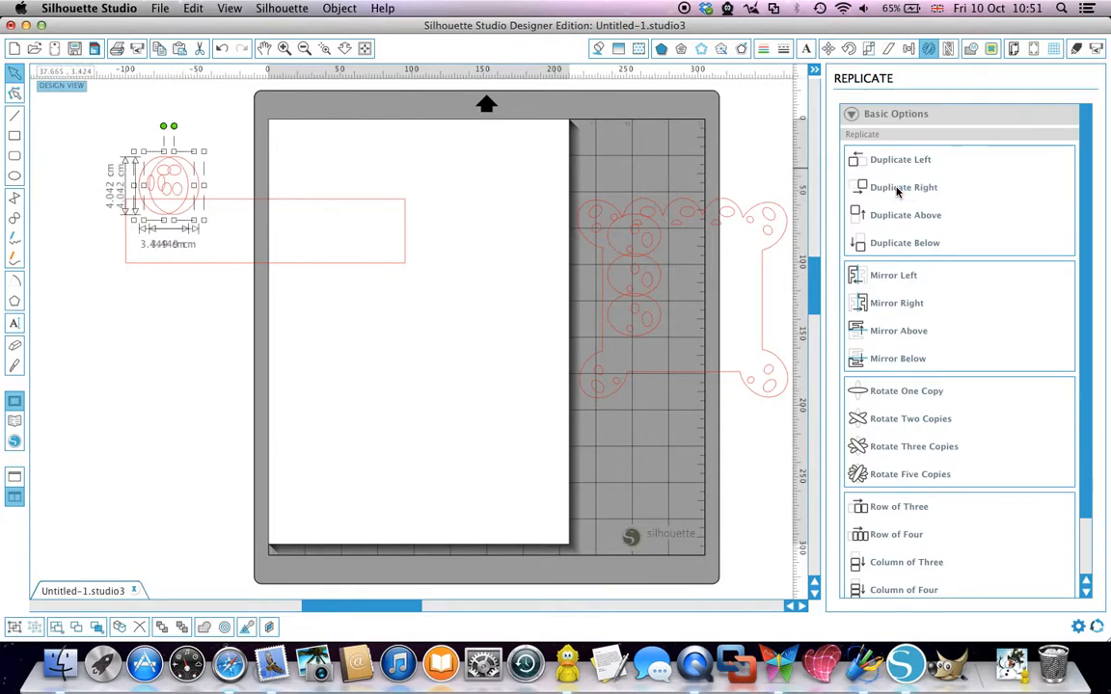
{"action": "left_click", "coordinate": [897, 187]}
{"action": "left_click", "coordinate": [897, 188]}
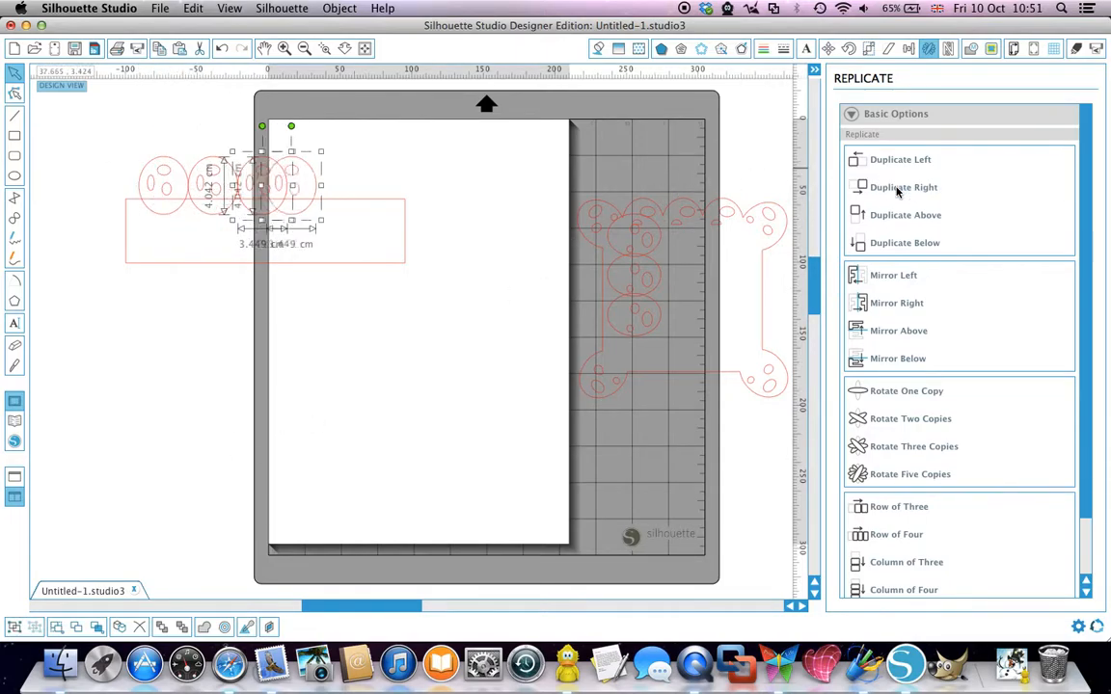
Step: Duplicate the row's last spotted oval rightward twice and move the final copy back over the middle of the row
{"action": "left_click", "coordinate": [897, 187]}
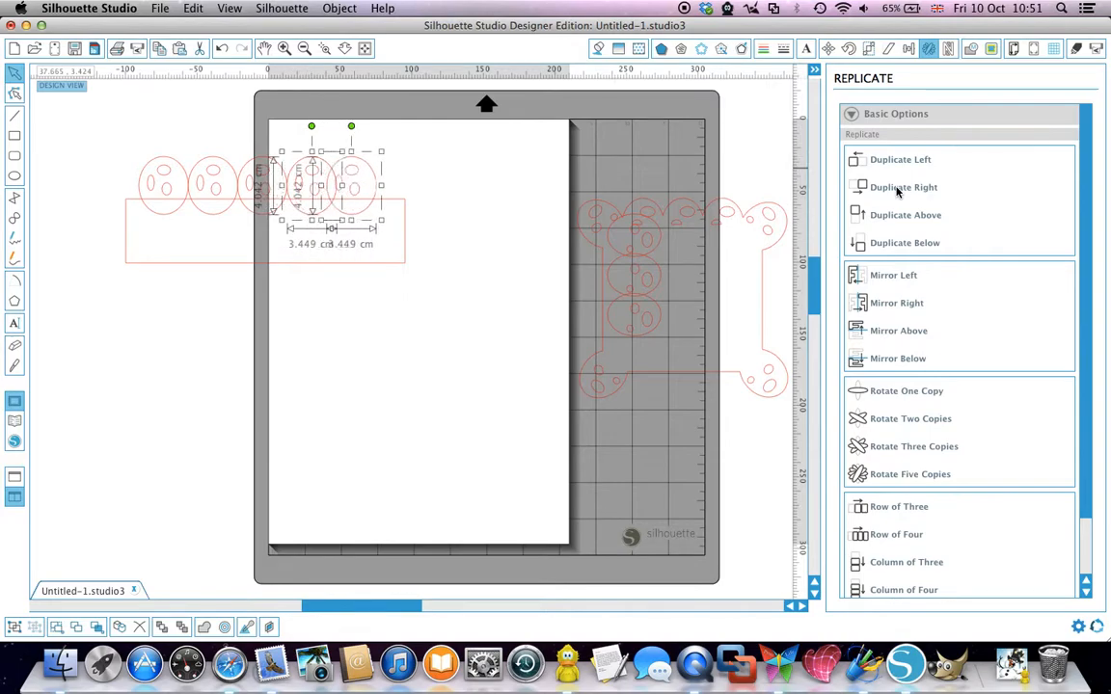
{"action": "left_click", "coordinate": [483, 169]}
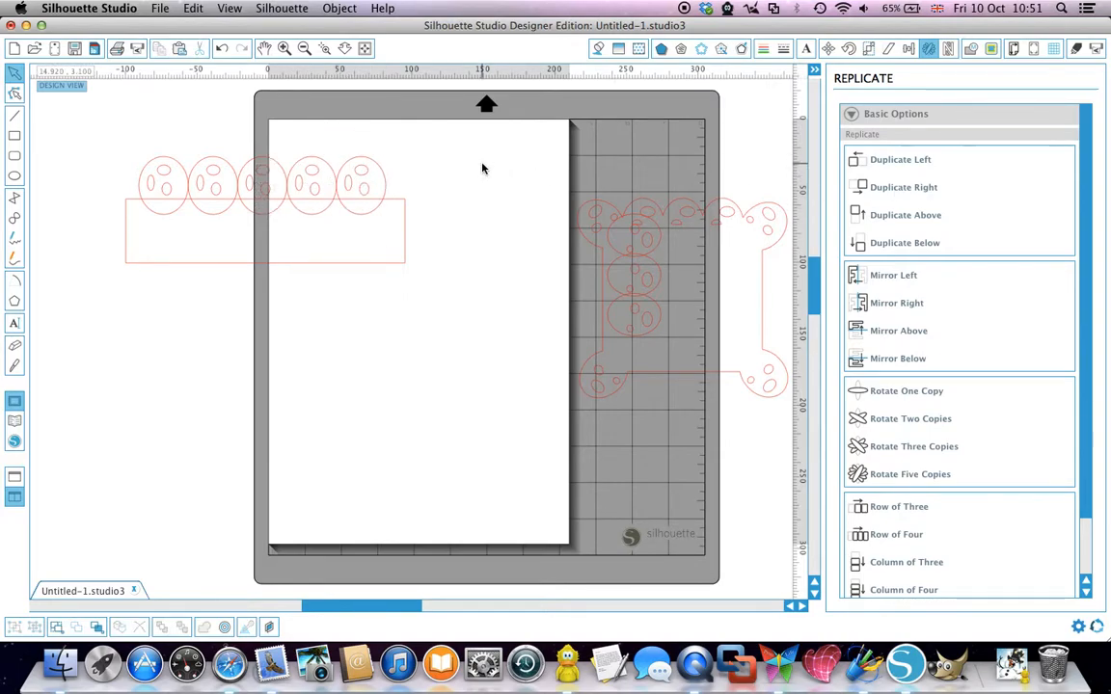
{"action": "left_click", "coordinate": [382, 205]}
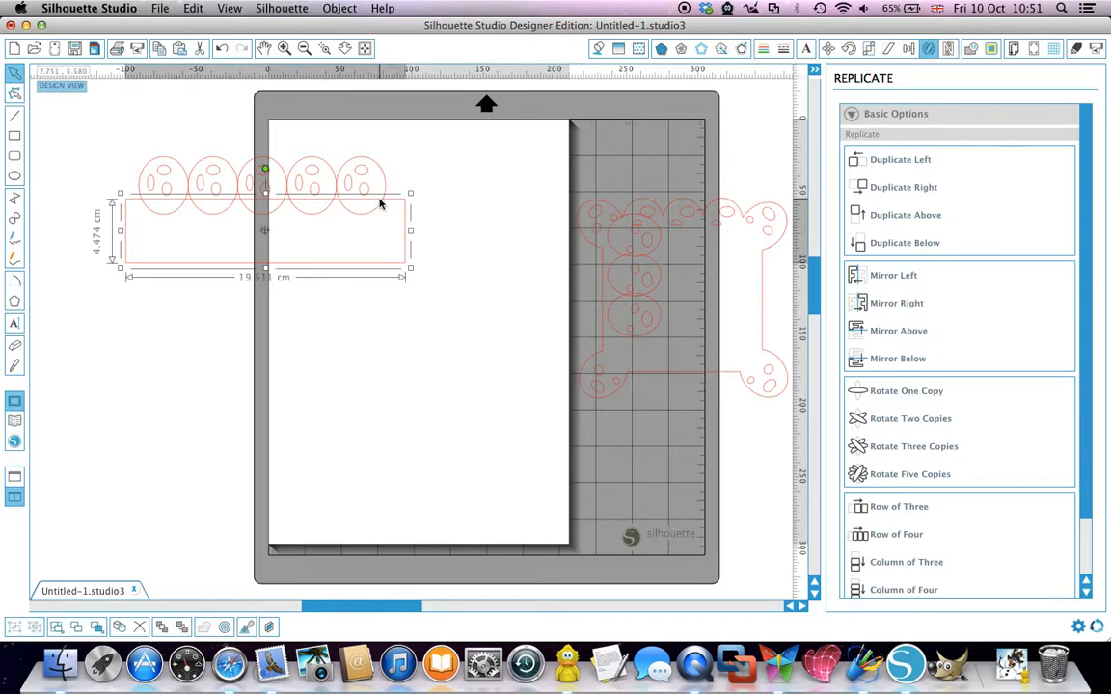
{"action": "left_click", "coordinate": [385, 180]}
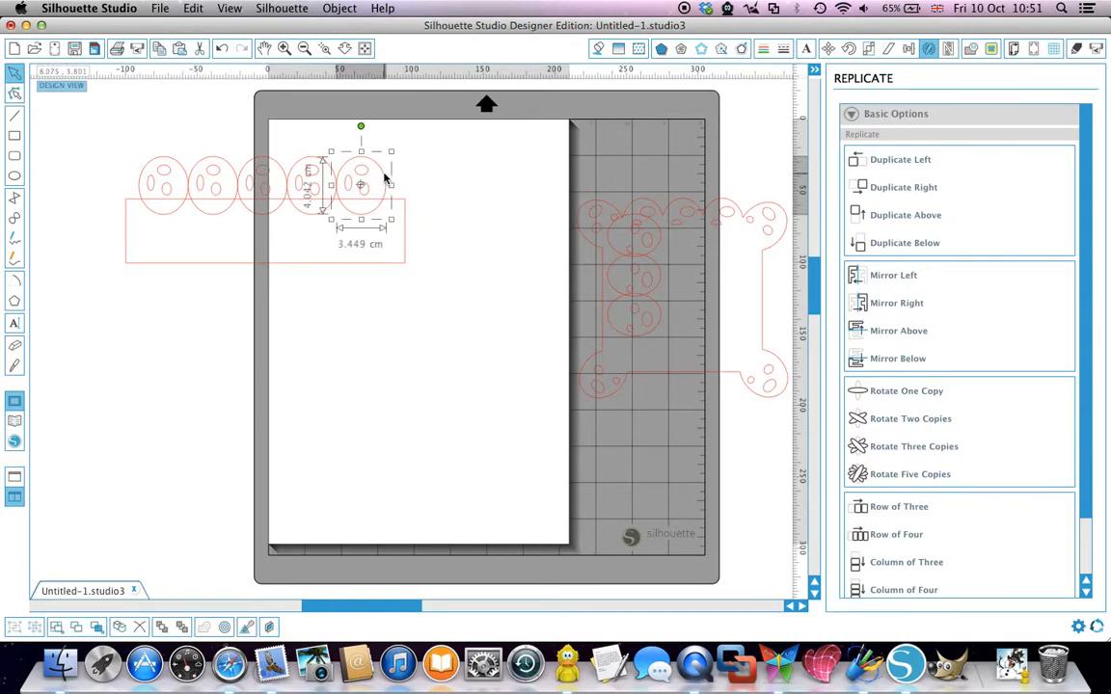
{"action": "left_click", "coordinate": [890, 189]}
{"action": "left_click_drag", "start_coordinate": [432, 205], "coordinate": [304, 208]}
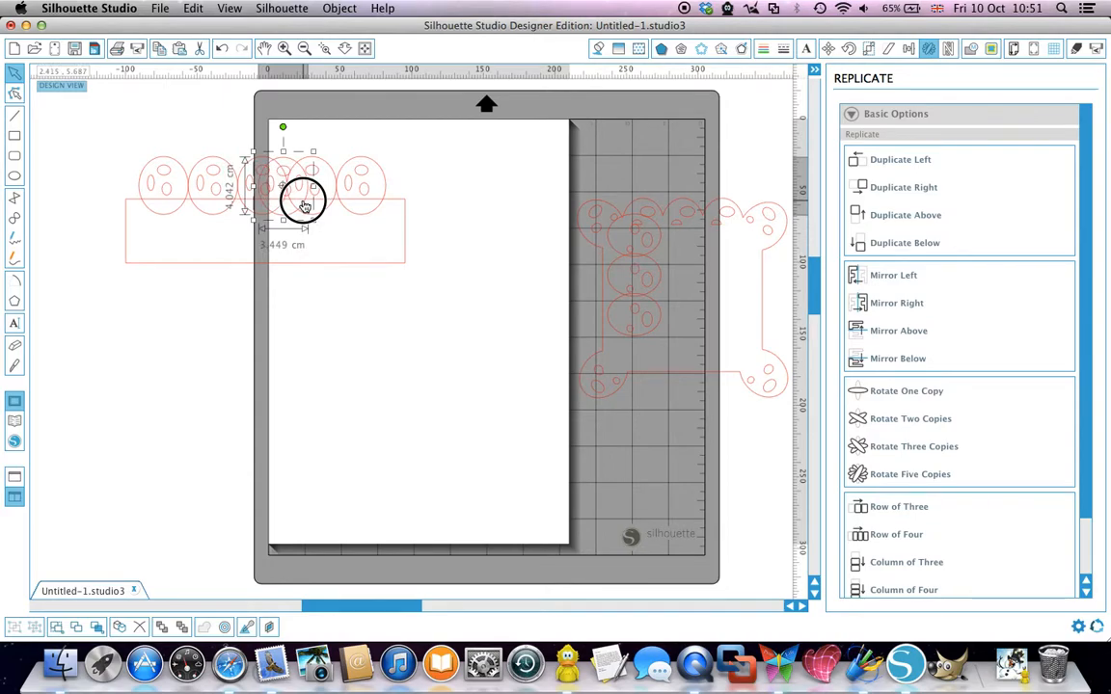
Step: Space the six spotted ovals on the long rectangle evenly in the horizontal direction
{"action": "left_click_drag", "start_coordinate": [112, 132], "coordinate": [398, 225]}
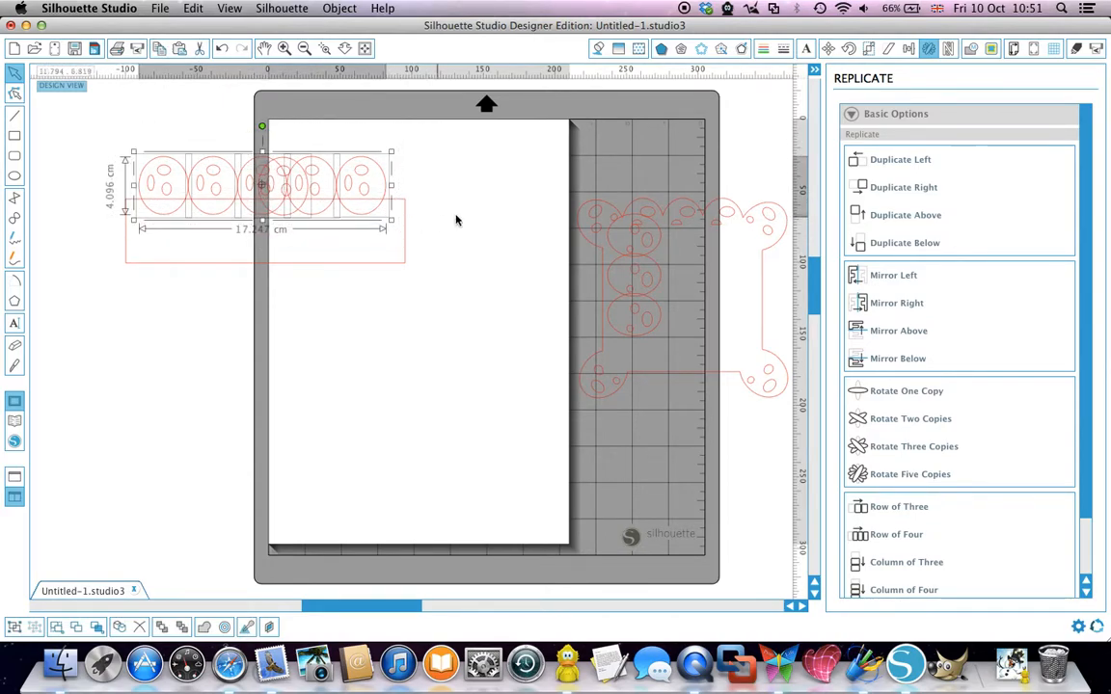
{"action": "left_click", "coordinate": [908, 49]}
{"action": "left_click", "coordinate": [913, 395]}
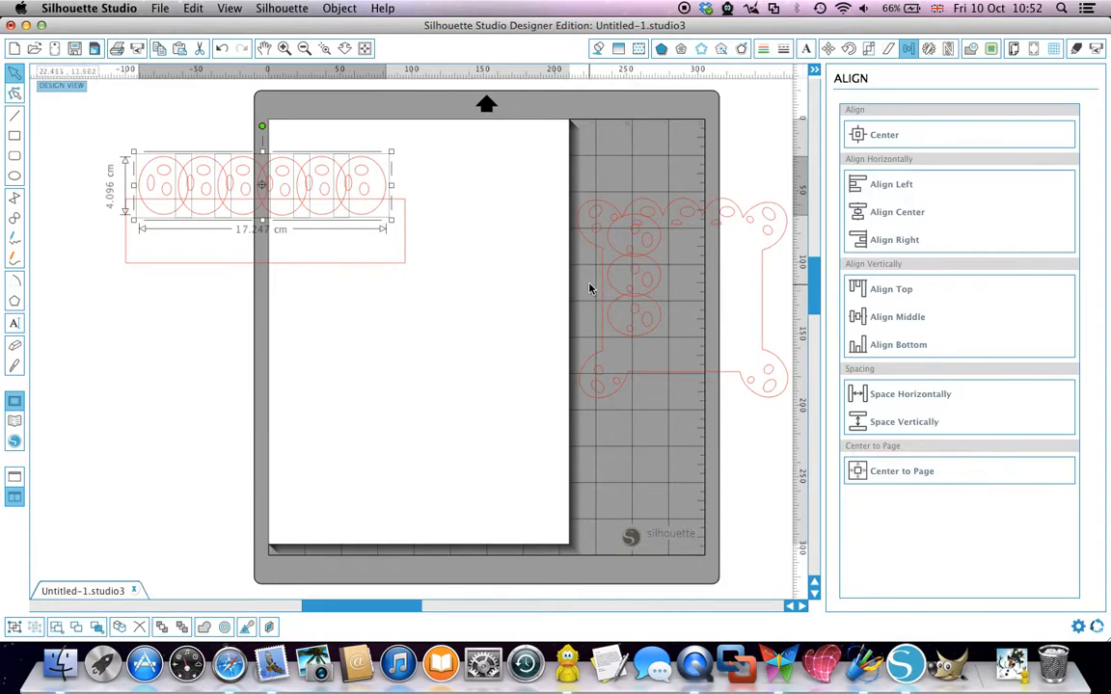
{"action": "left_click", "coordinate": [486, 243]}
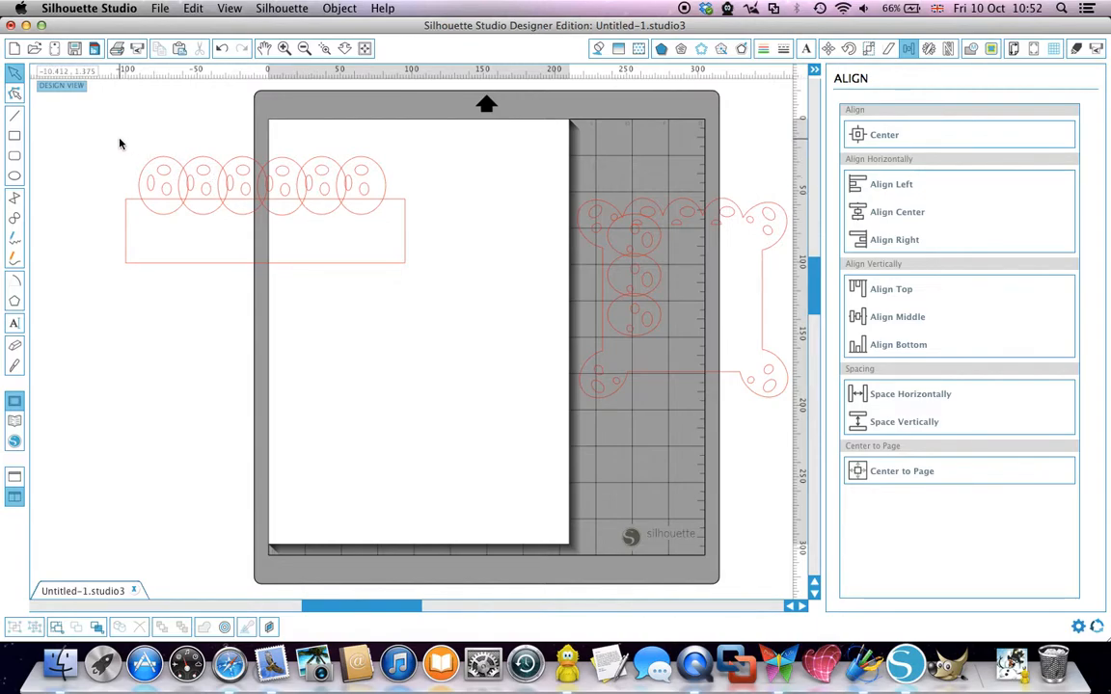
Step: Group the six evenly spaced spotted ovals
{"action": "left_click_drag", "start_coordinate": [119, 143], "coordinate": [406, 230]}
{"action": "right_click", "coordinate": [345, 205]}
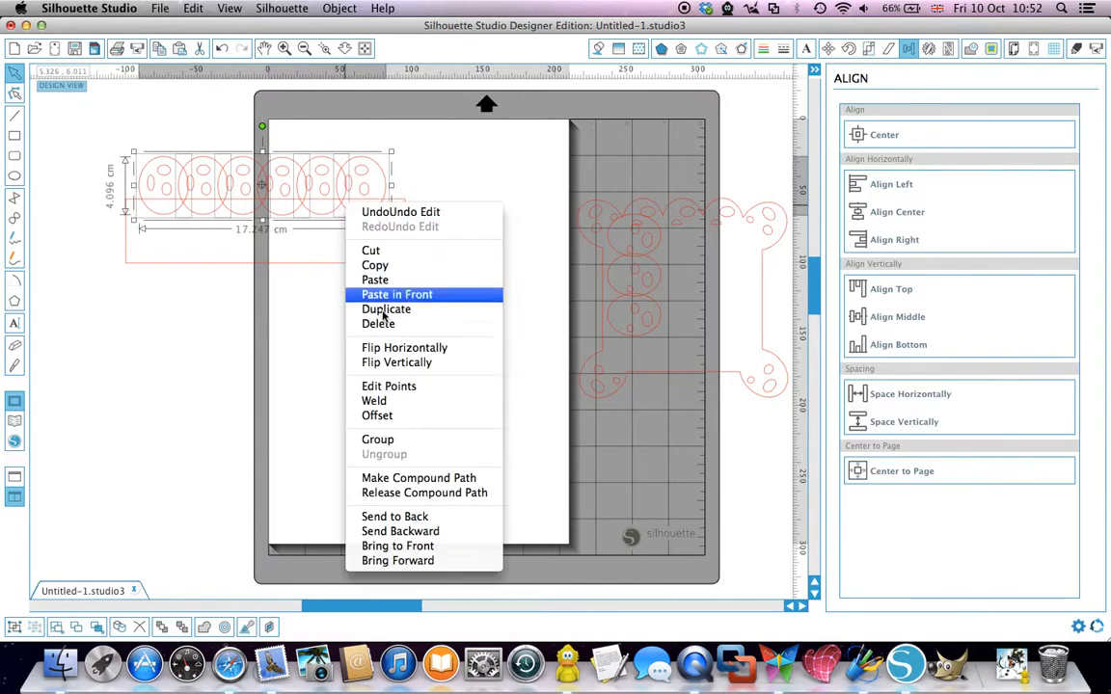
{"action": "left_click", "coordinate": [378, 439]}
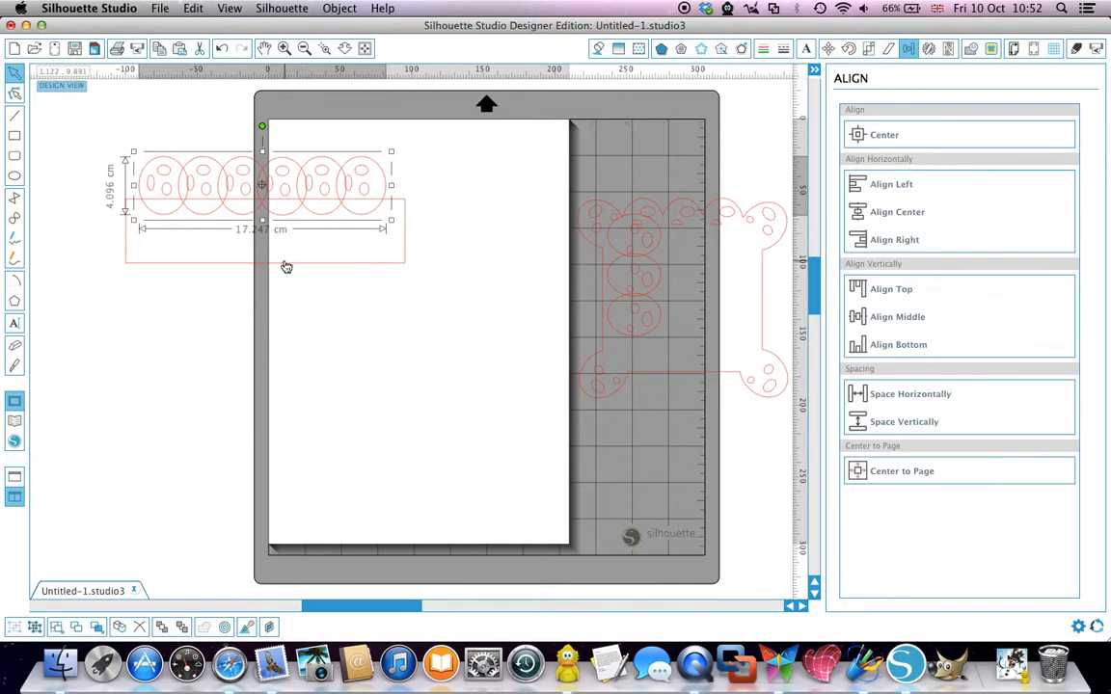
{"action": "left_click", "coordinate": [284, 304]}
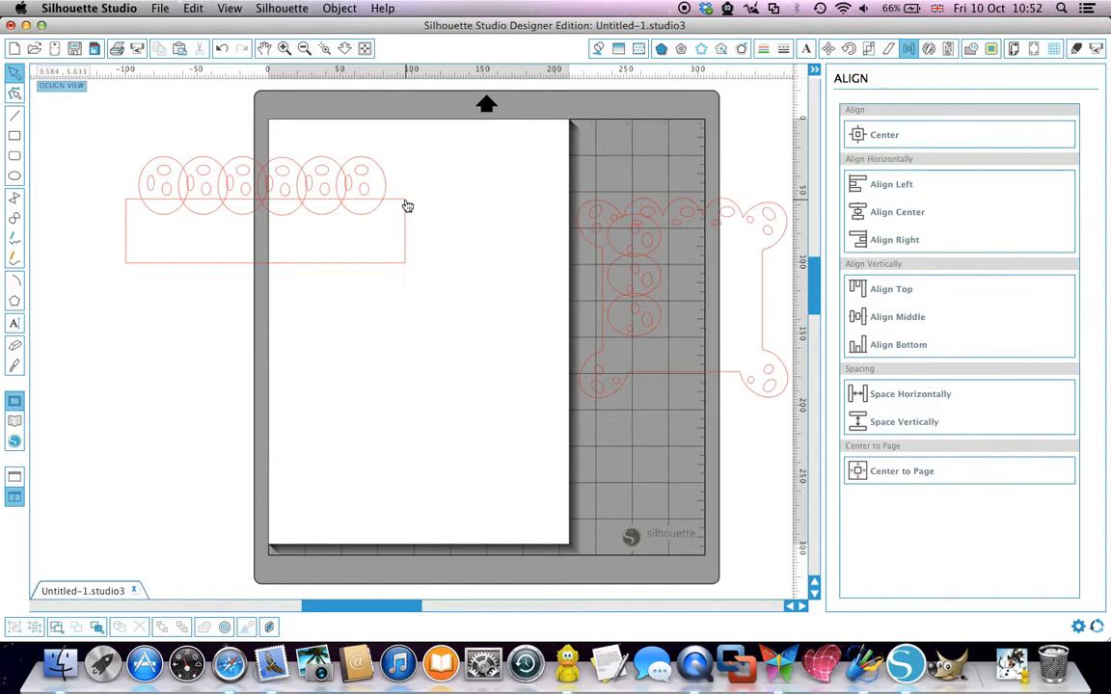
Step: Stretch the long rectangle at both ends to about 22.8 cm wide, beyond the row of ovals
{"action": "left_click", "coordinate": [126, 236]}
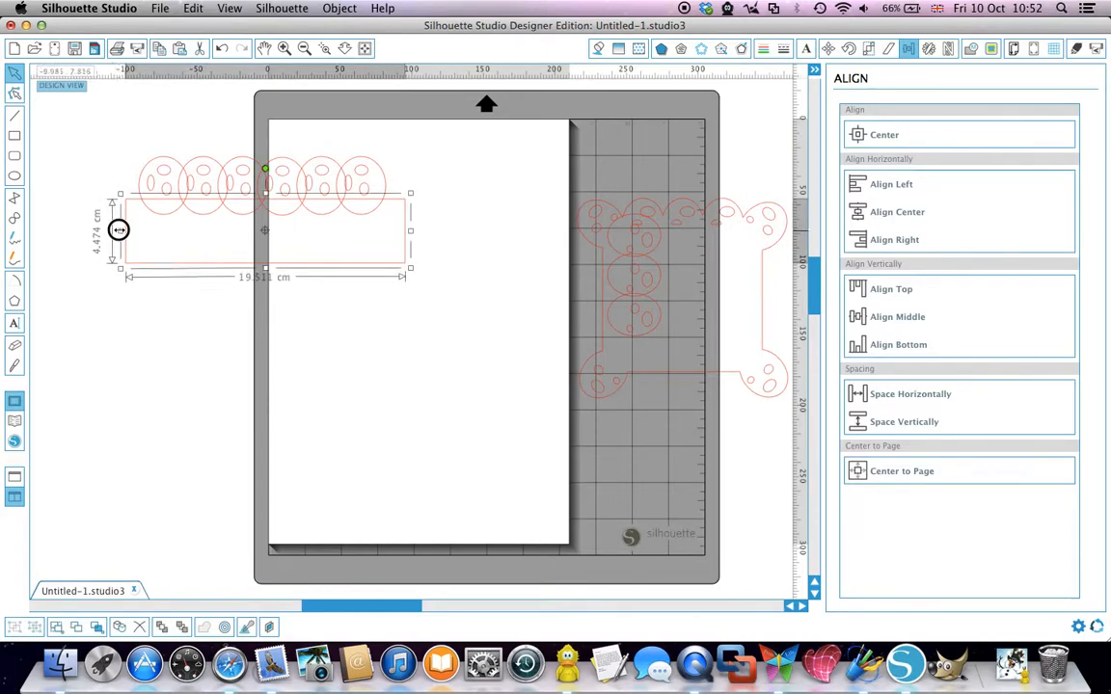
{"action": "left_click_drag", "start_coordinate": [118, 229], "coordinate": [95, 230]}
{"action": "left_click_drag", "start_coordinate": [410, 232], "coordinate": [431, 231]}
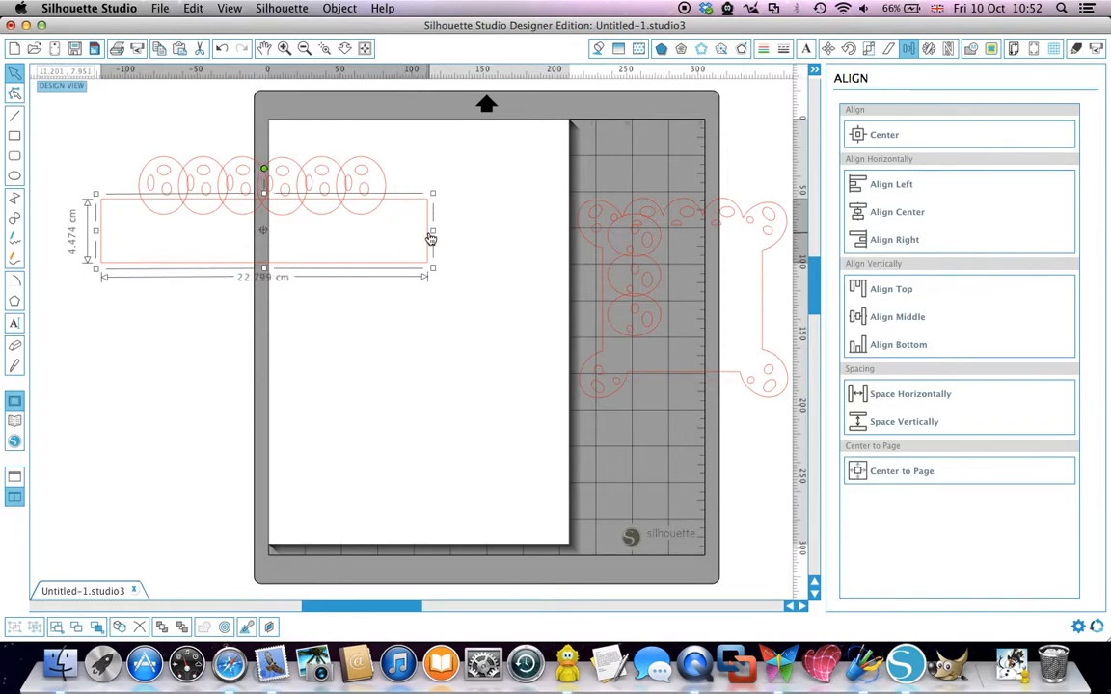
Step: Weld the oval row to the long rectangle and place a duplicate of the welded border below it
{"action": "left_click_drag", "start_coordinate": [39, 113], "coordinate": [506, 346]}
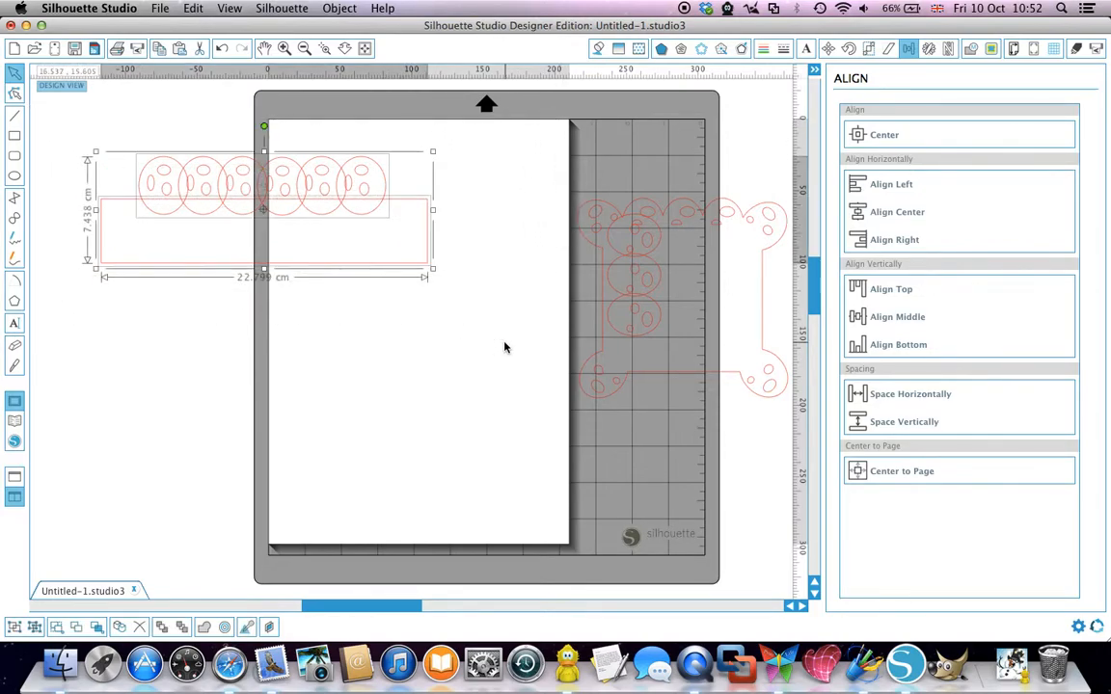
{"action": "left_click", "coordinate": [203, 626]}
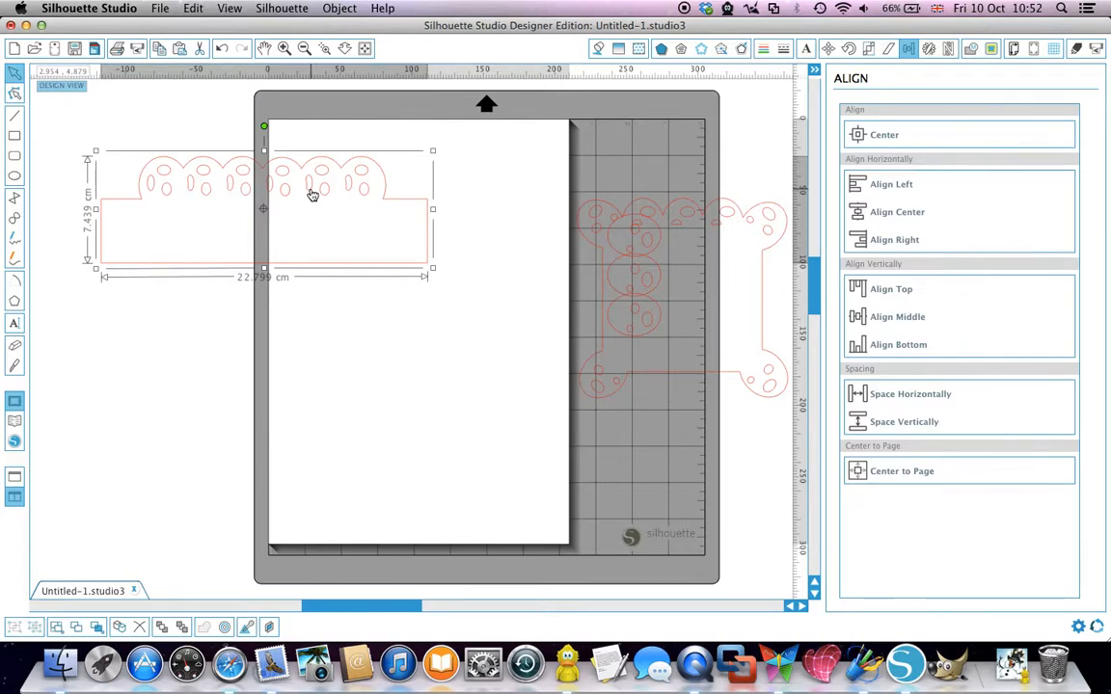
{"action": "left_click", "coordinate": [119, 629]}
{"action": "left_click_drag", "start_coordinate": [338, 265], "coordinate": [355, 399]}
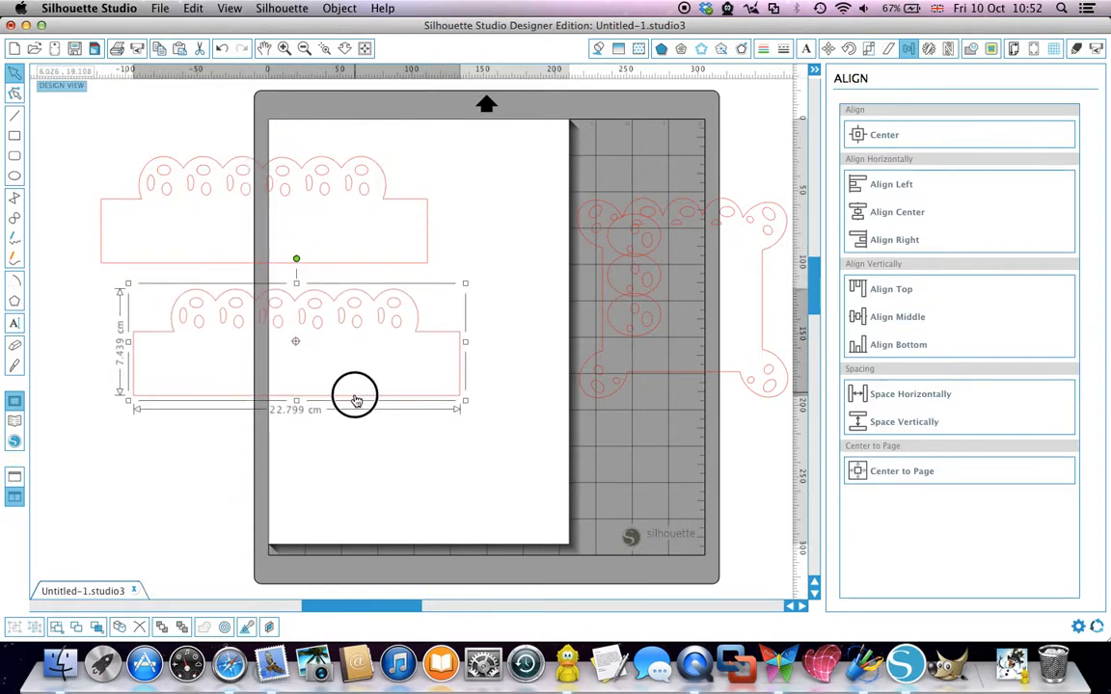
Step: Slice the lower border horizontally through its rectangular base, just below the scallops, with the straight knife
{"action": "left_click", "coordinate": [14, 367]}
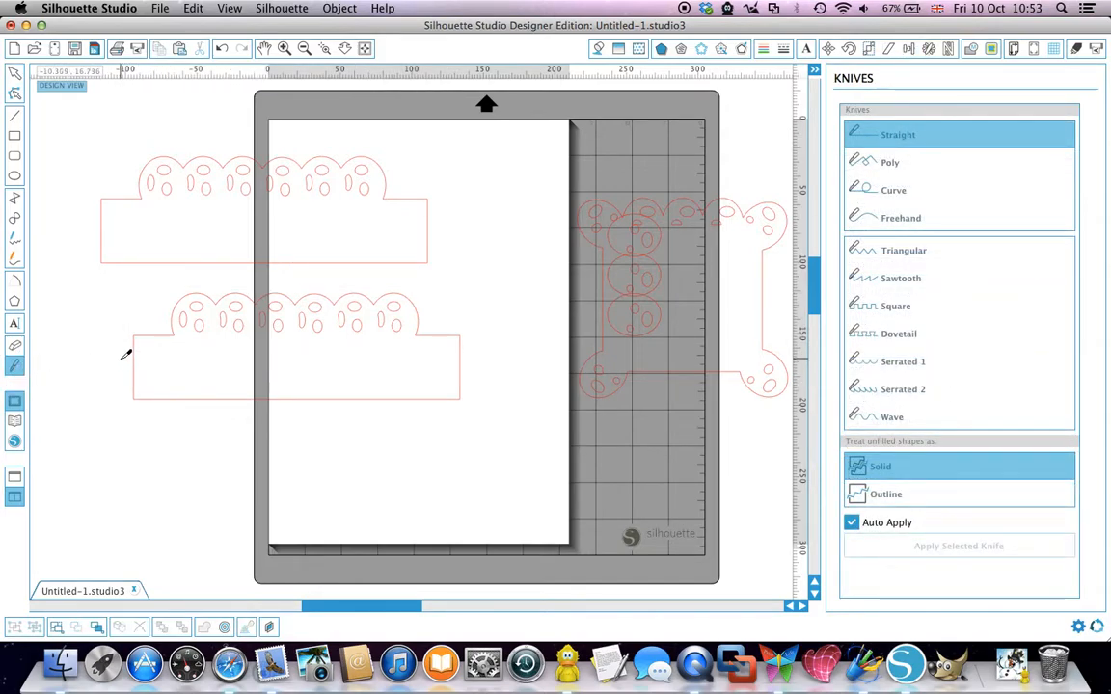
{"action": "left_click_drag", "start_coordinate": [120, 359], "coordinate": [492, 354]}
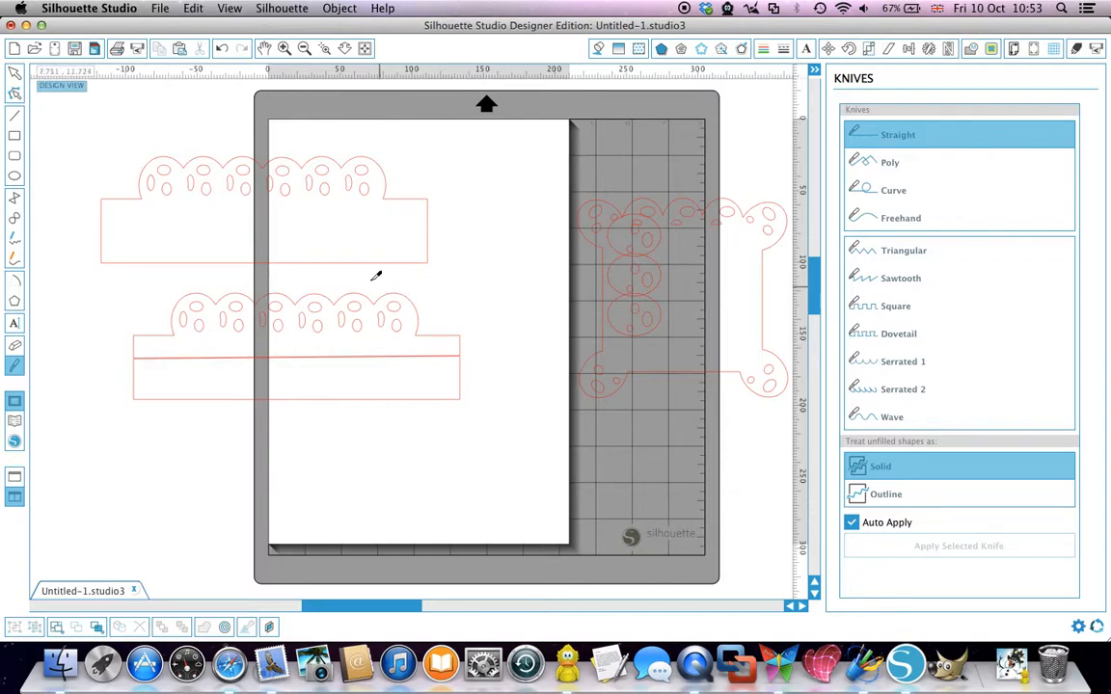
{"action": "left_click", "coordinate": [222, 49]}
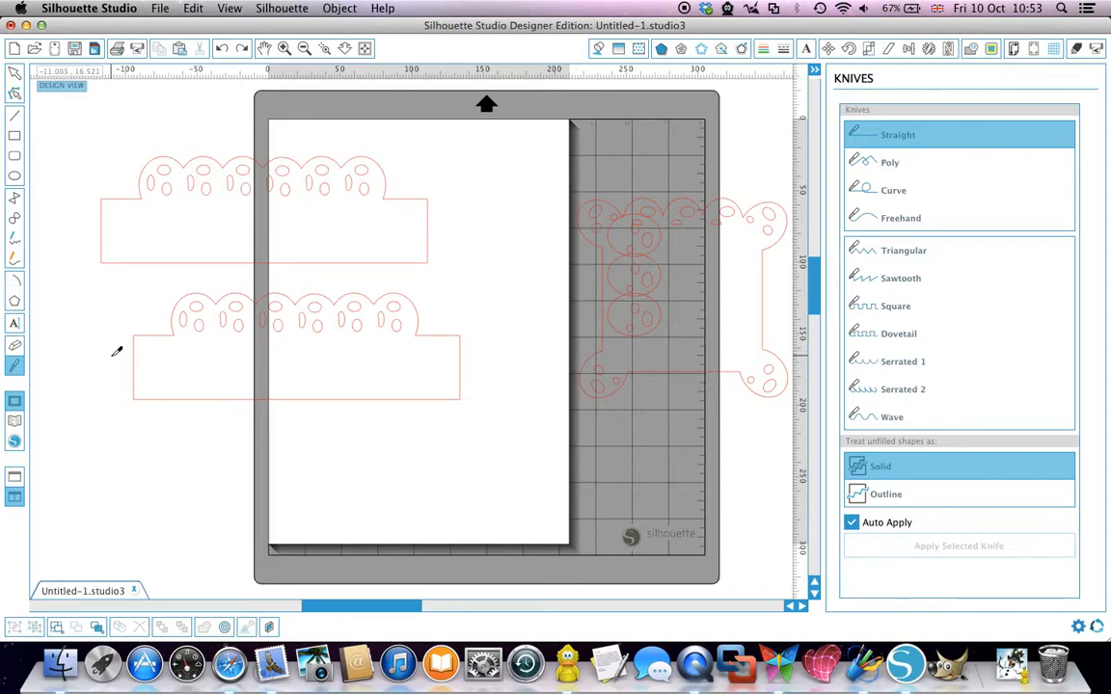
{"action": "left_click_drag", "start_coordinate": [111, 355], "coordinate": [497, 365]}
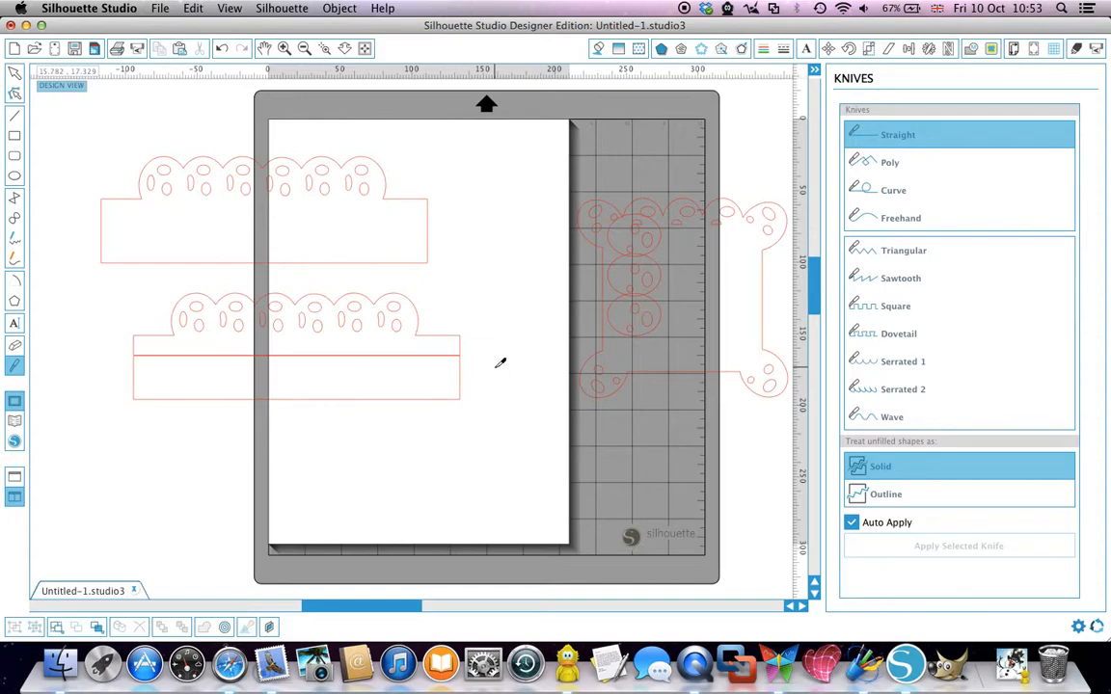
Step: Separate the sliced pieces, delete the plain lower strip, and move the narrow scalloped border down below the tall one
{"action": "left_click", "coordinate": [15, 73]}
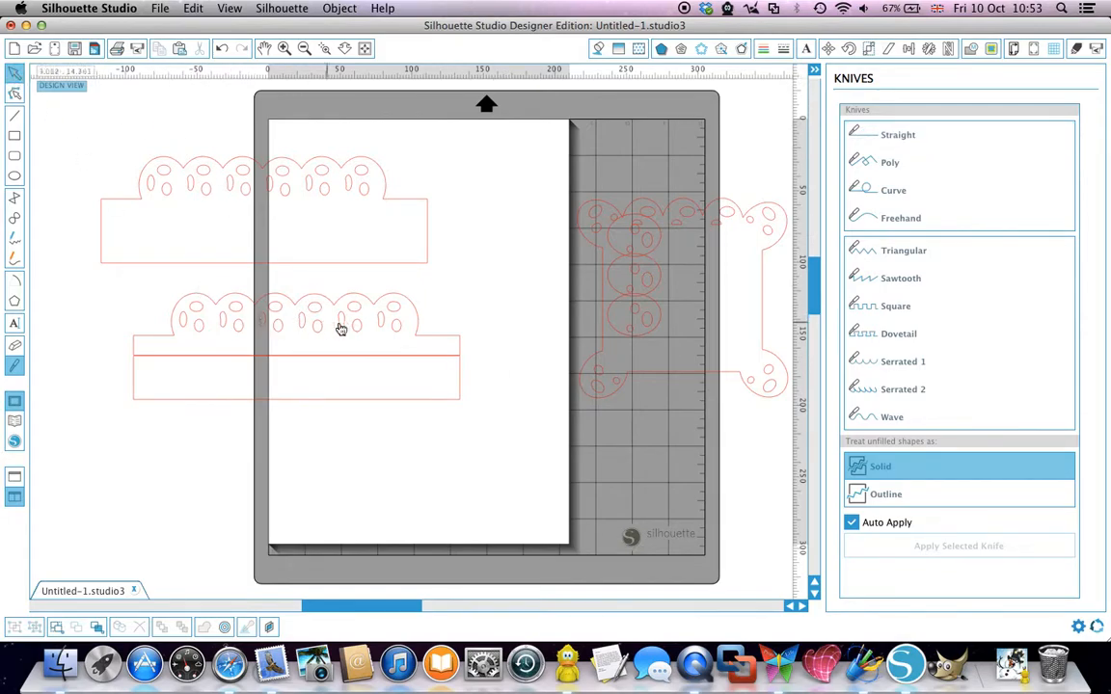
{"action": "left_click_drag", "start_coordinate": [415, 328], "coordinate": [471, 291]}
{"action": "left_click", "coordinate": [382, 365]}
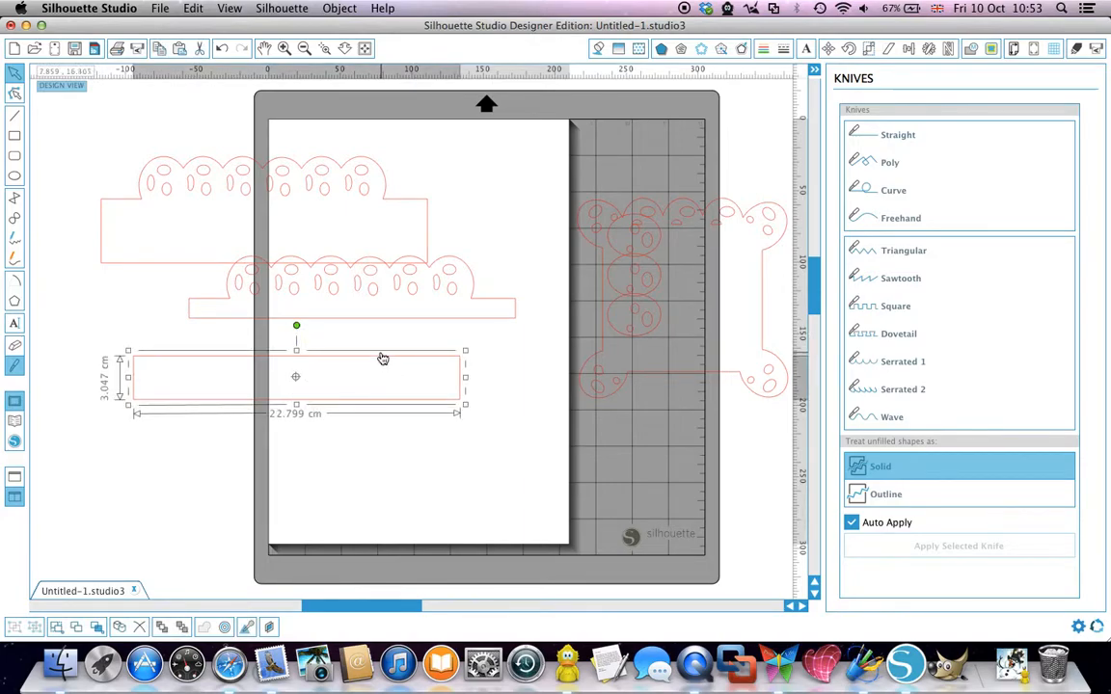
{"action": "key", "text": "Delete"}
{"action": "left_click", "coordinate": [342, 317]}
{"action": "left_click_drag", "start_coordinate": [344, 321], "coordinate": [221, 395]}
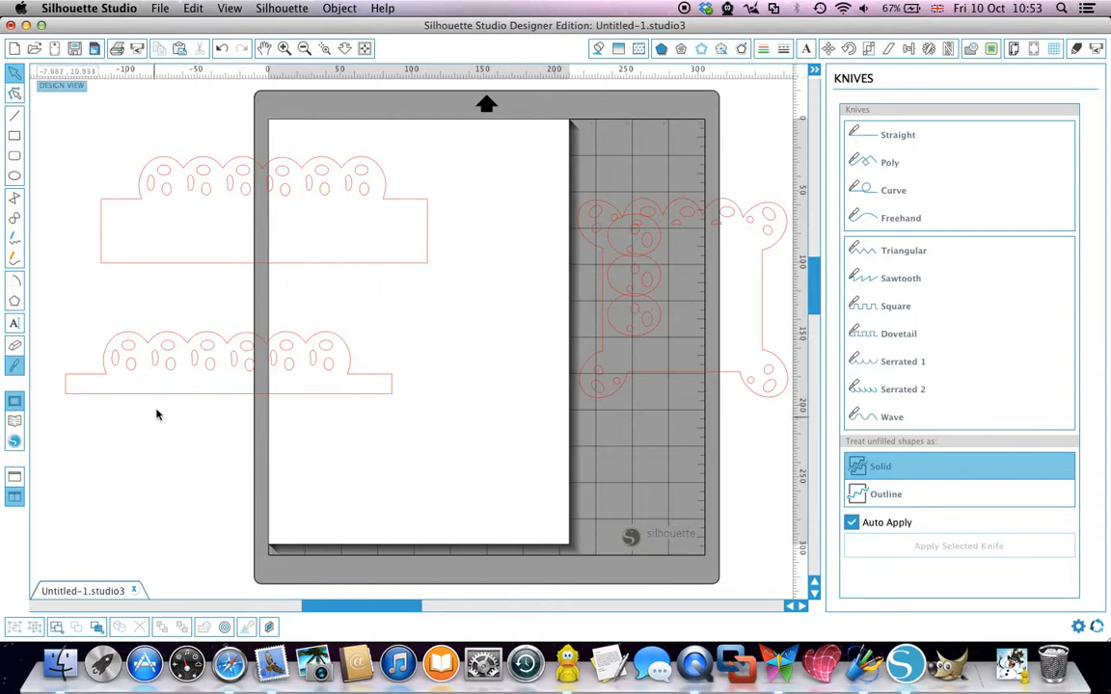
Step: Reduce the tall upper border's height to about 7.4 cm
{"action": "left_click", "coordinate": [221, 262]}
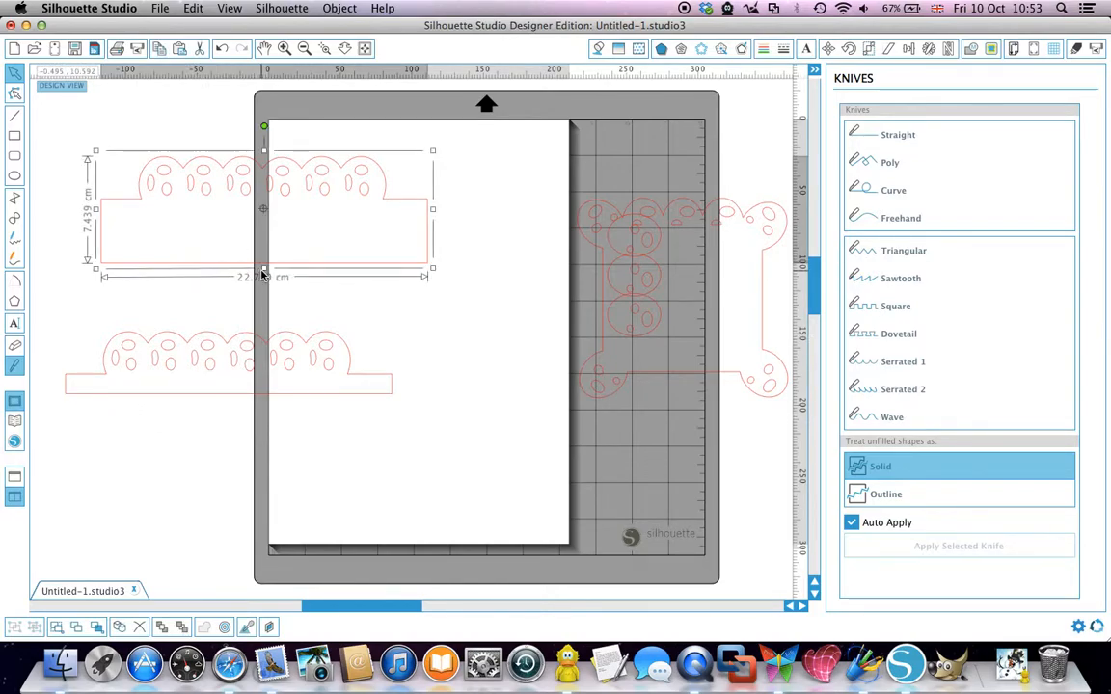
{"action": "mouse_move", "coordinate": [264, 271]}
{"action": "left_mouse_down"}
{"action": "mouse_move", "coordinate": [253, 239]}
{"action": "mouse_move", "coordinate": [253, 285]}
{"action": "mouse_move", "coordinate": [257, 230]}
{"action": "mouse_move", "coordinate": [268, 297]}
{"action": "mouse_move", "coordinate": [266, 270]}
{"action": "left_mouse_up"}
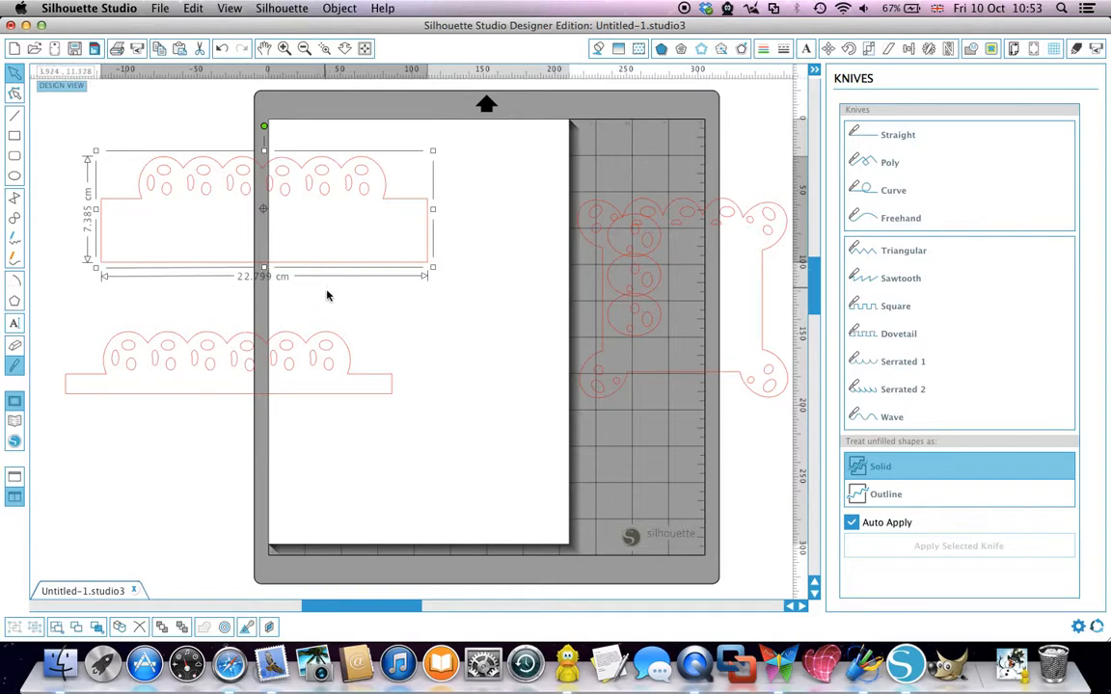
Step: Duplicate the narrow scalloped border and place the copy to its right so that their ends overlap
{"action": "left_click", "coordinate": [240, 394]}
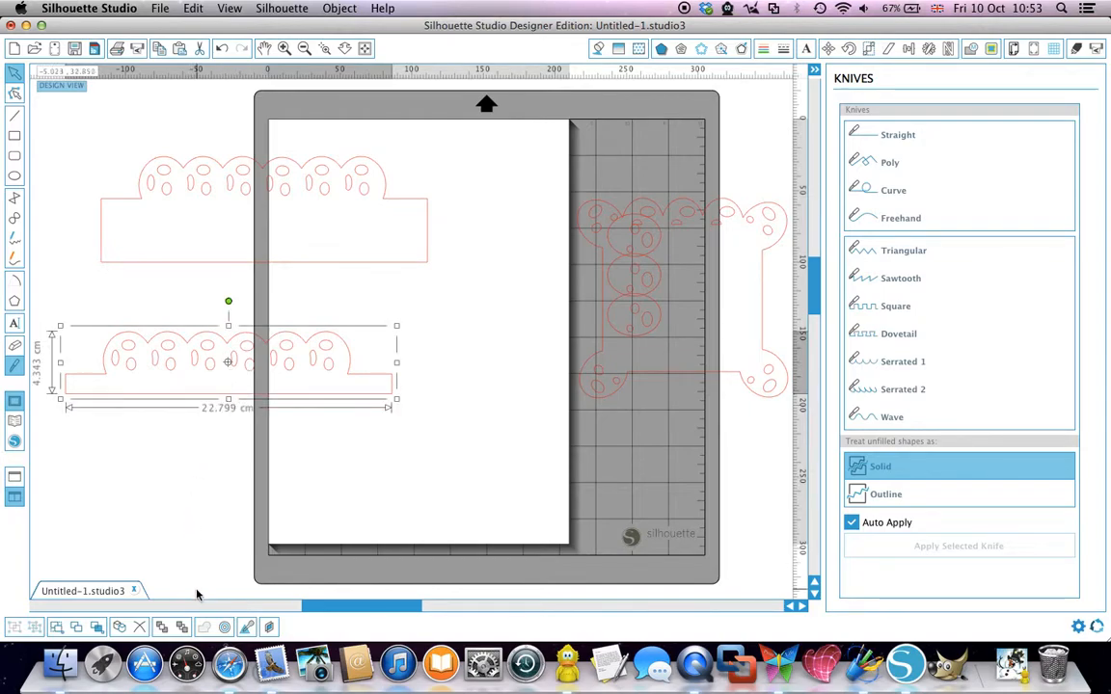
{"action": "left_click", "coordinate": [120, 627]}
{"action": "left_click_drag", "start_coordinate": [339, 396], "coordinate": [568, 396]}
{"action": "left_click", "coordinate": [335, 441]}
Step: Align the top edges of the two overlapping narrow borders
{"action": "left_click_drag", "start_coordinate": [42, 304], "coordinate": [583, 355]}
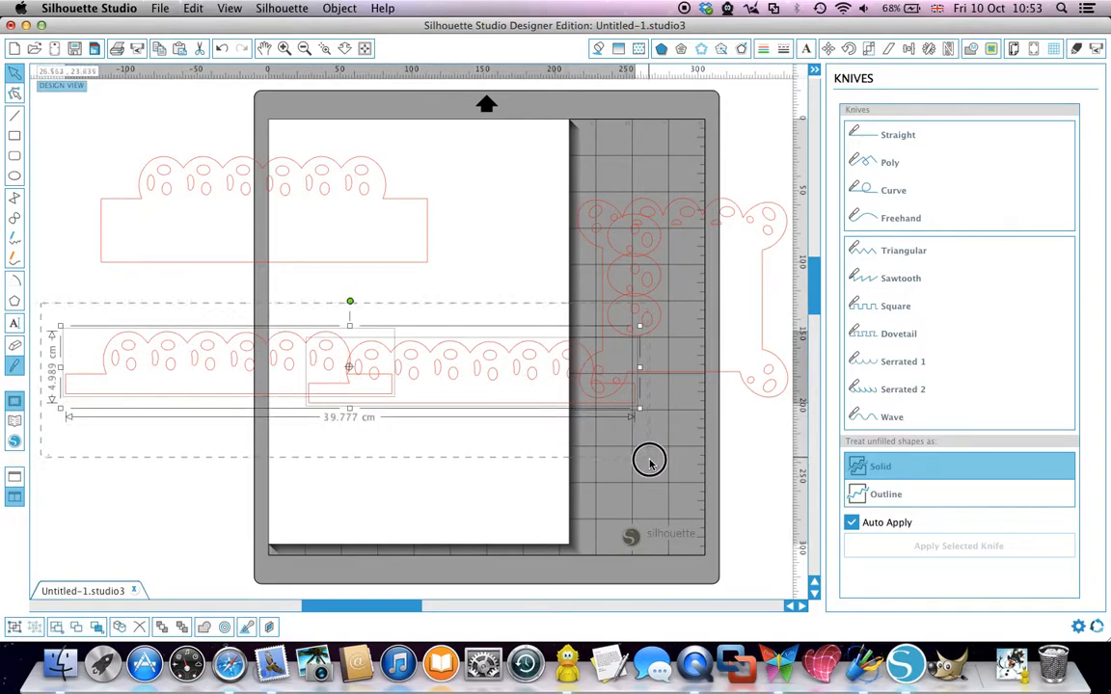
{"action": "left_click", "coordinate": [908, 48]}
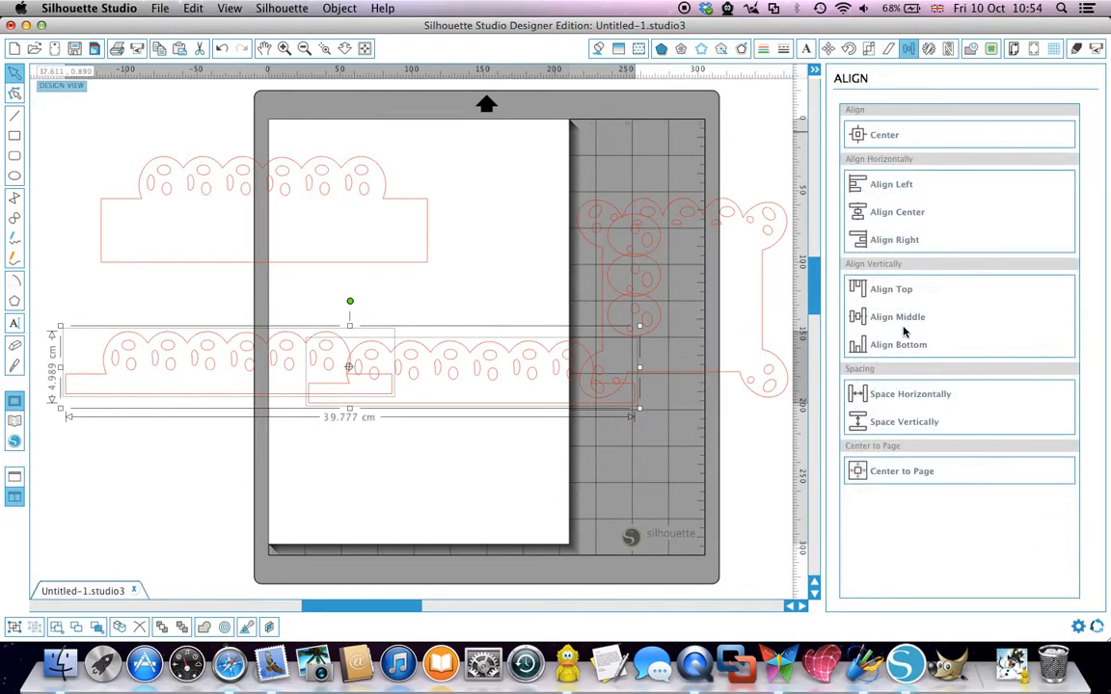
{"action": "left_click", "coordinate": [895, 292]}
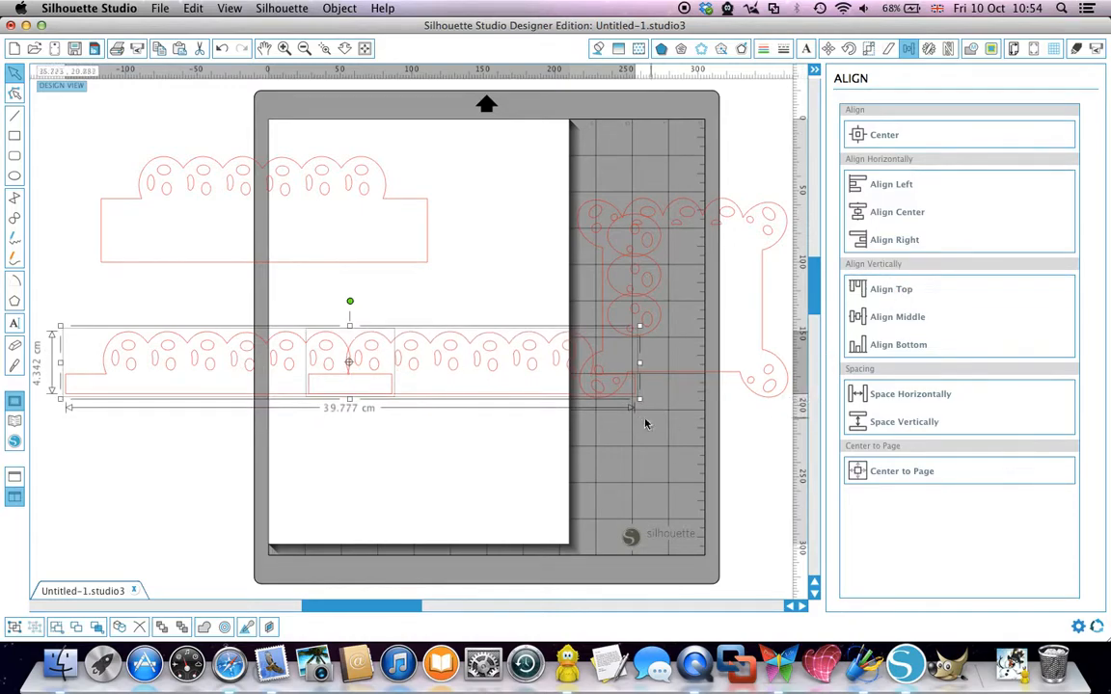
Step: Move the column of three spotted ovals and the scalloped frame upward, clear of the narrow borders
{"action": "left_click_drag", "start_coordinate": [655, 265], "coordinate": [652, 190]}
{"action": "left_click_drag", "start_coordinate": [686, 227], "coordinate": [705, 144]}
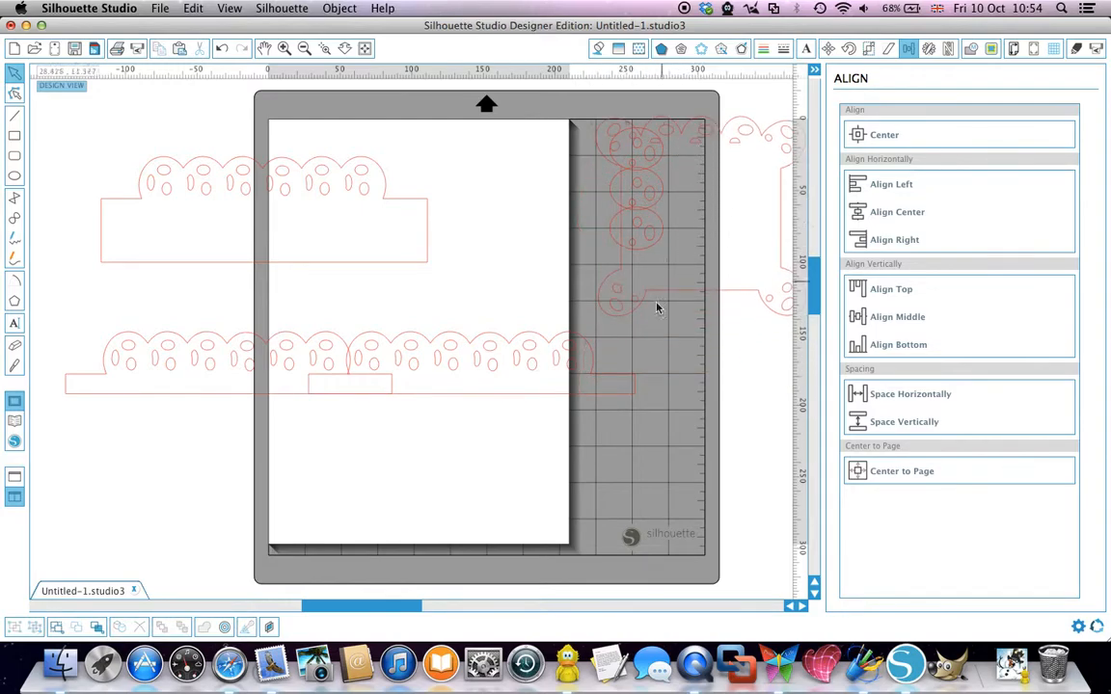
Step: Try to weld the two overlapping narrow borders into one long border
{"action": "left_click_drag", "start_coordinate": [37, 300], "coordinate": [664, 424]}
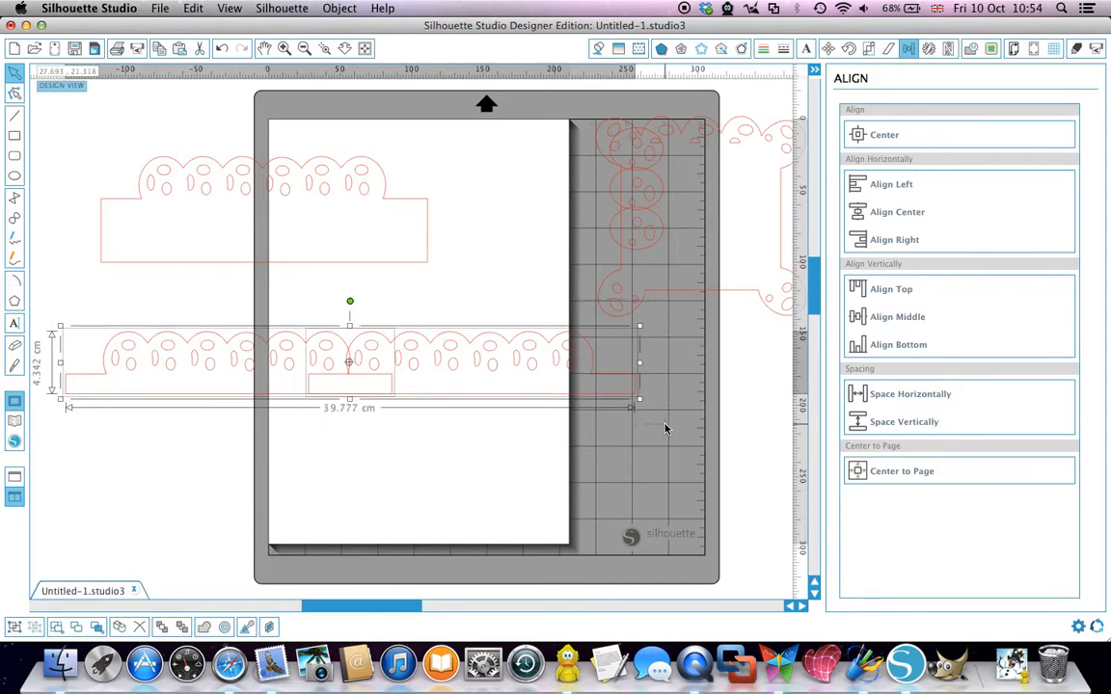
{"action": "left_click", "coordinate": [205, 629]}
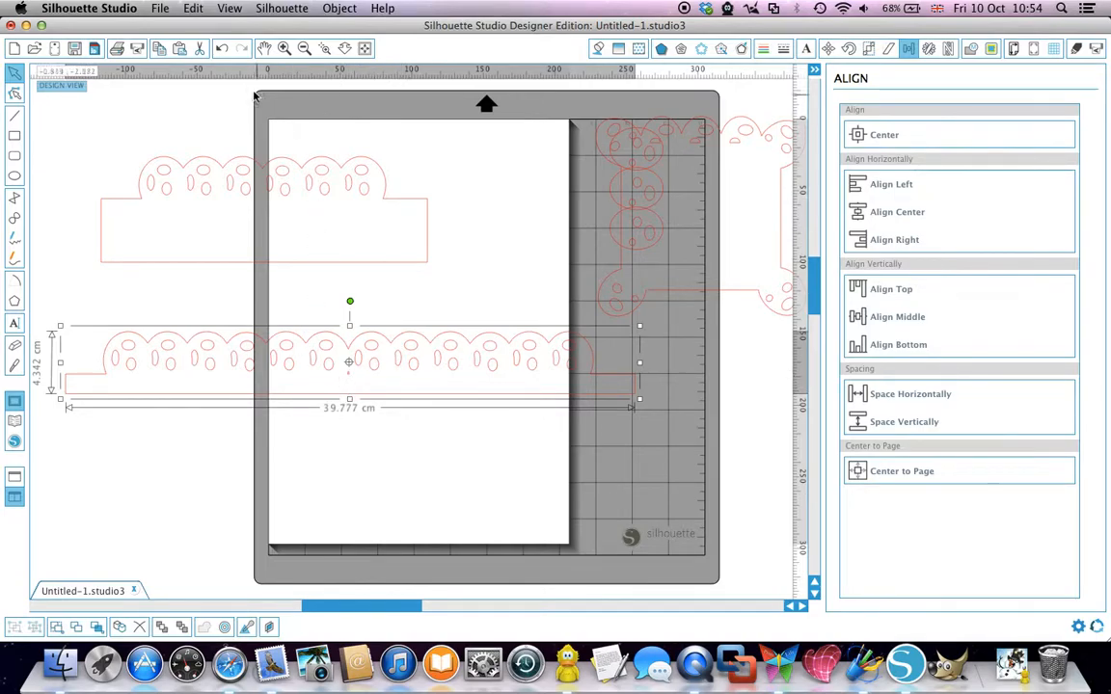
{"action": "left_click", "coordinate": [220, 49]}
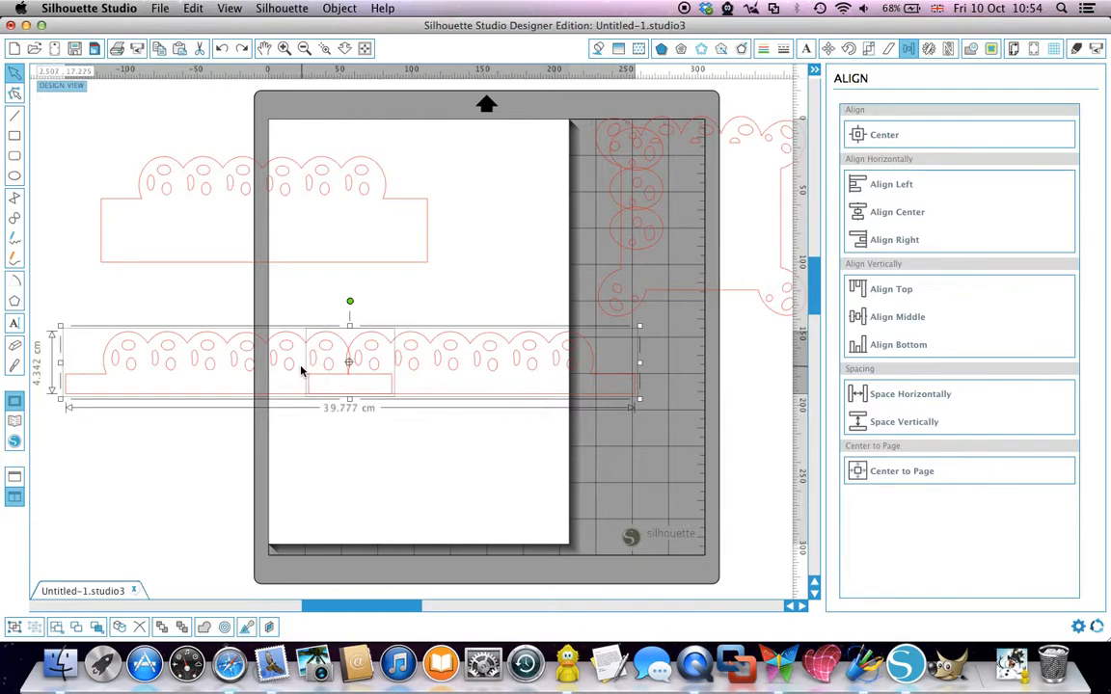
Step: Separate the two narrow borders, stacking them beneath the tall border with the lowest one shifted right onto the page
{"action": "left_click_drag", "start_coordinate": [546, 394], "coordinate": [282, 343]}
{"action": "left_click", "coordinate": [483, 338]}
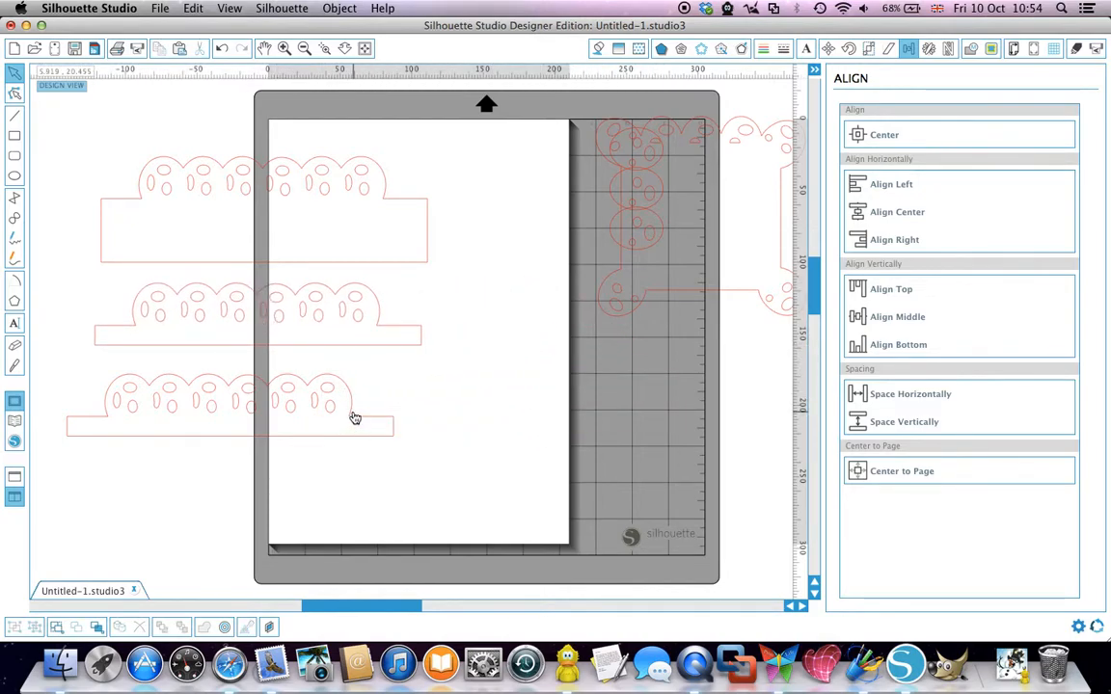
{"action": "left_click_drag", "start_coordinate": [355, 418], "coordinate": [503, 412]}
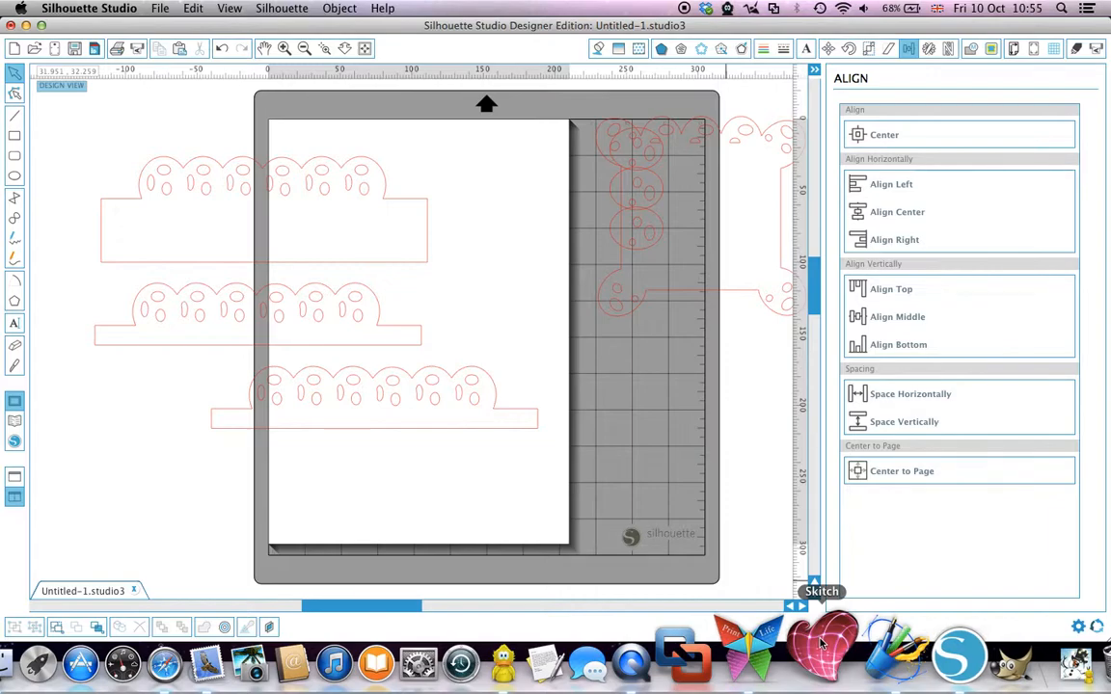
Step: Switch to Skitch and take a crosshair snapshot of the lowest narrow border in the Silhouette Studio drawing
{"action": "left_click", "coordinate": [820, 644]}
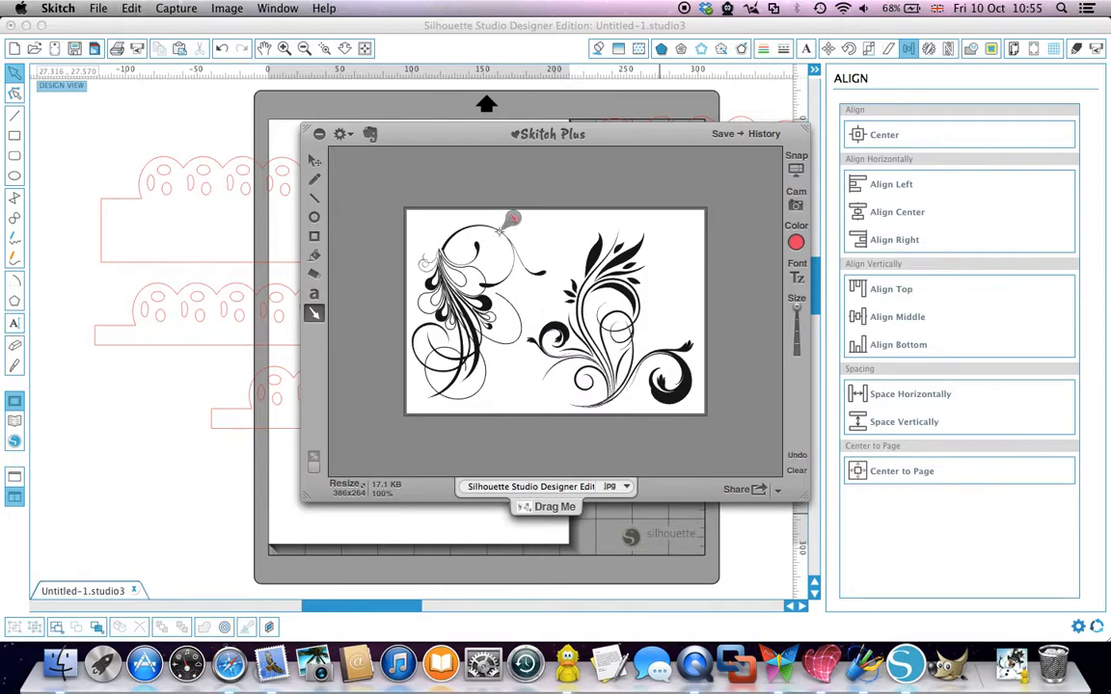
{"action": "left_click", "coordinate": [176, 9]}
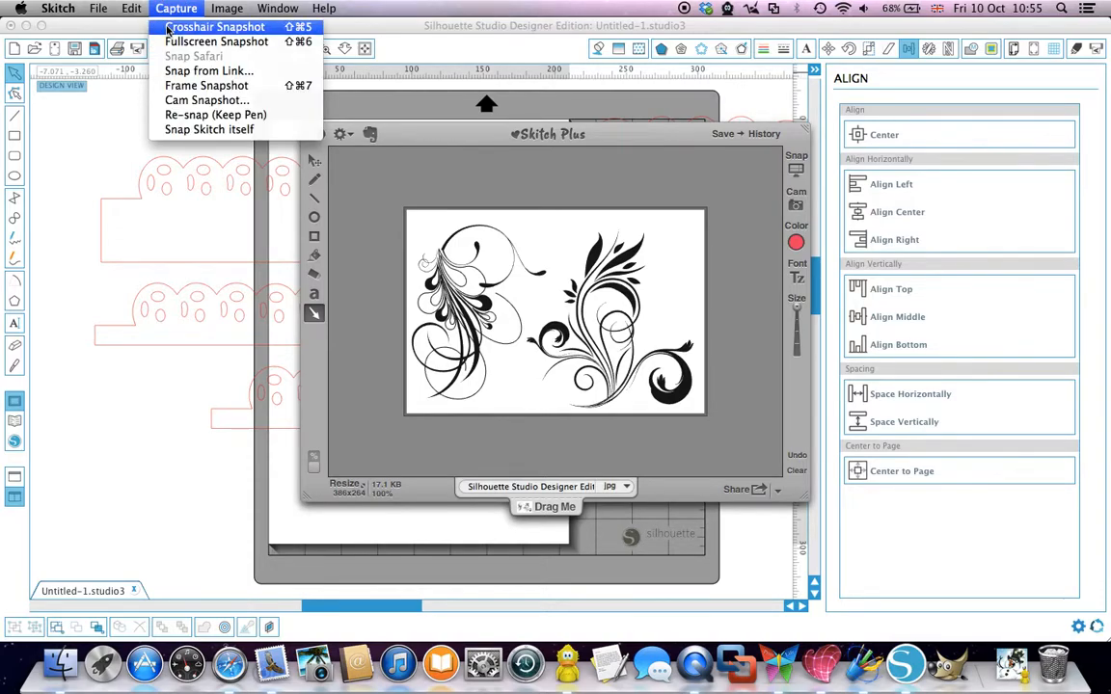
{"action": "left_click", "coordinate": [167, 30]}
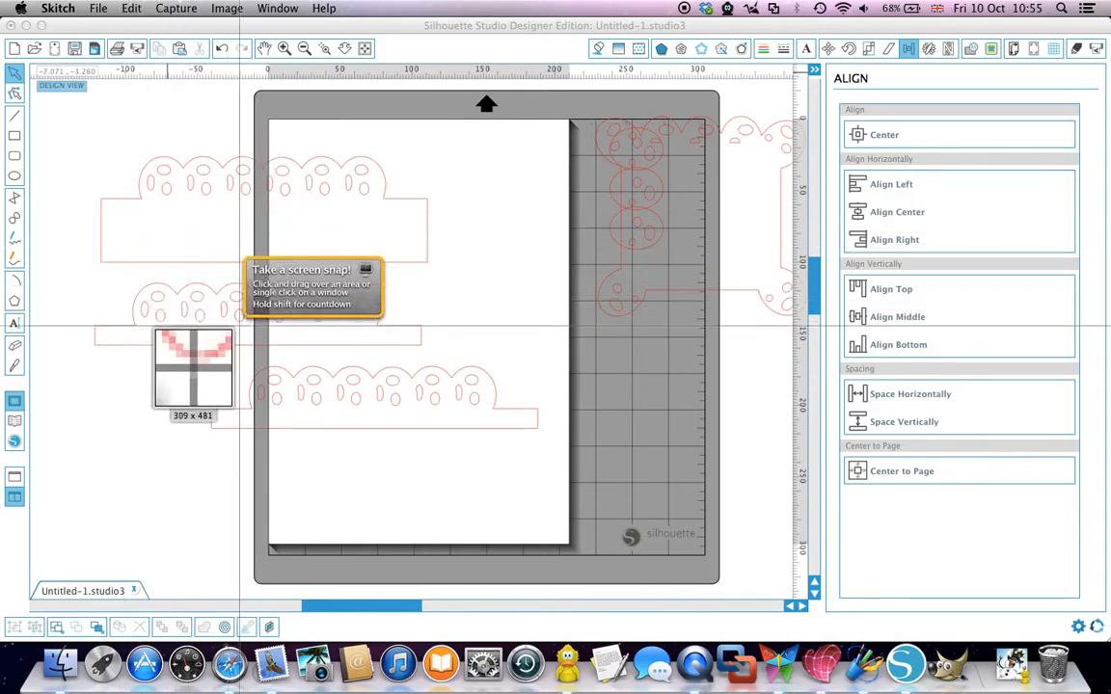
{"action": "left_click_drag", "start_coordinate": [198, 354], "coordinate": [557, 442]}
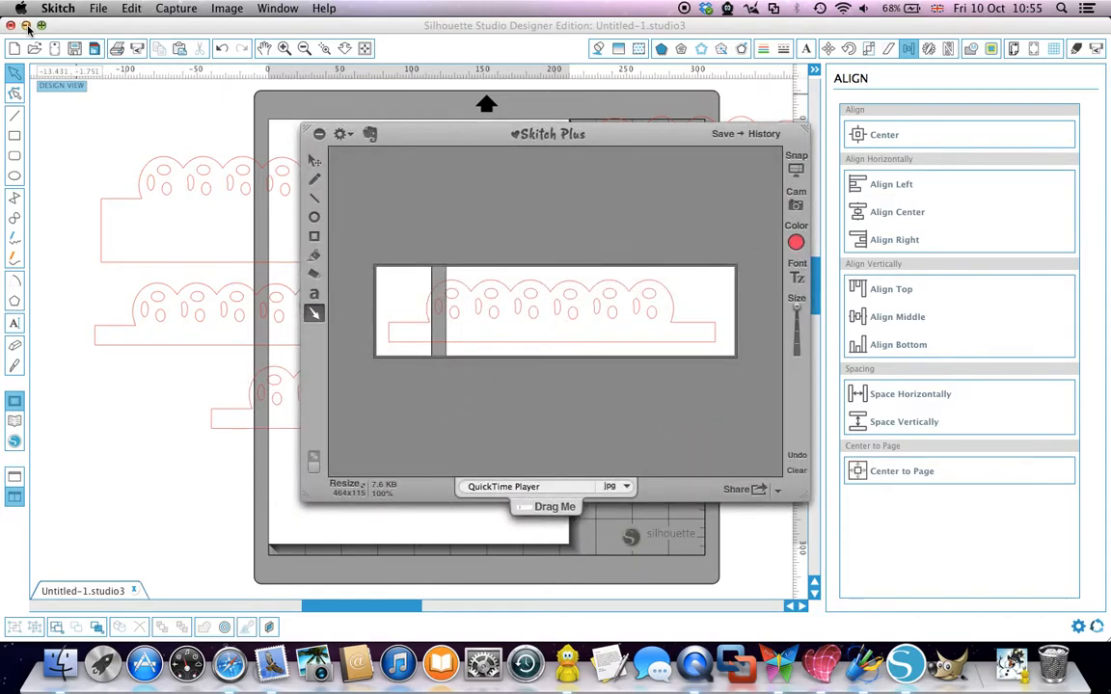
Step: Minimise the Silhouette Studio window and copy the border snapshot in Skitch
{"action": "left_click", "coordinate": [26, 25]}
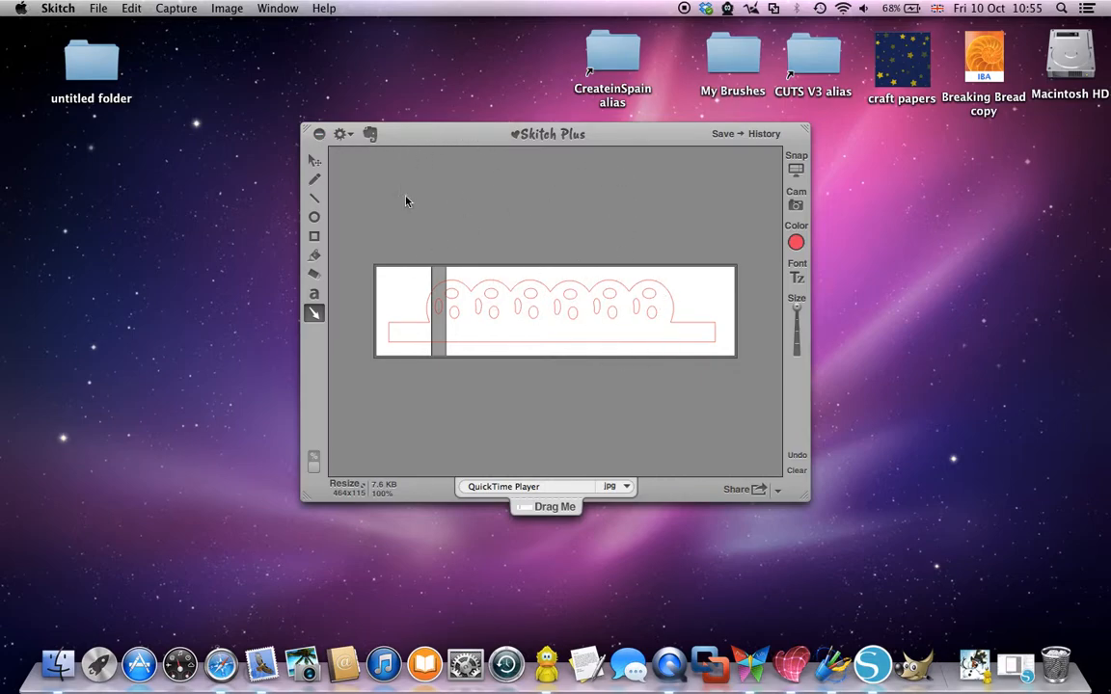
{"action": "left_click", "coordinate": [131, 8]}
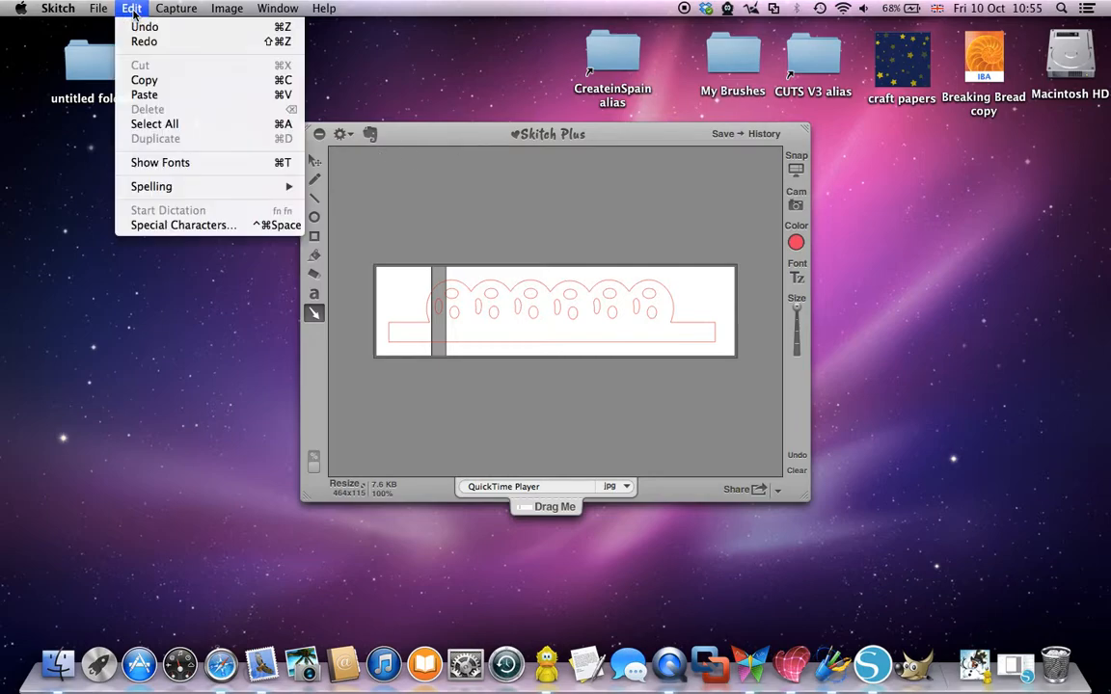
{"action": "left_click", "coordinate": [138, 82]}
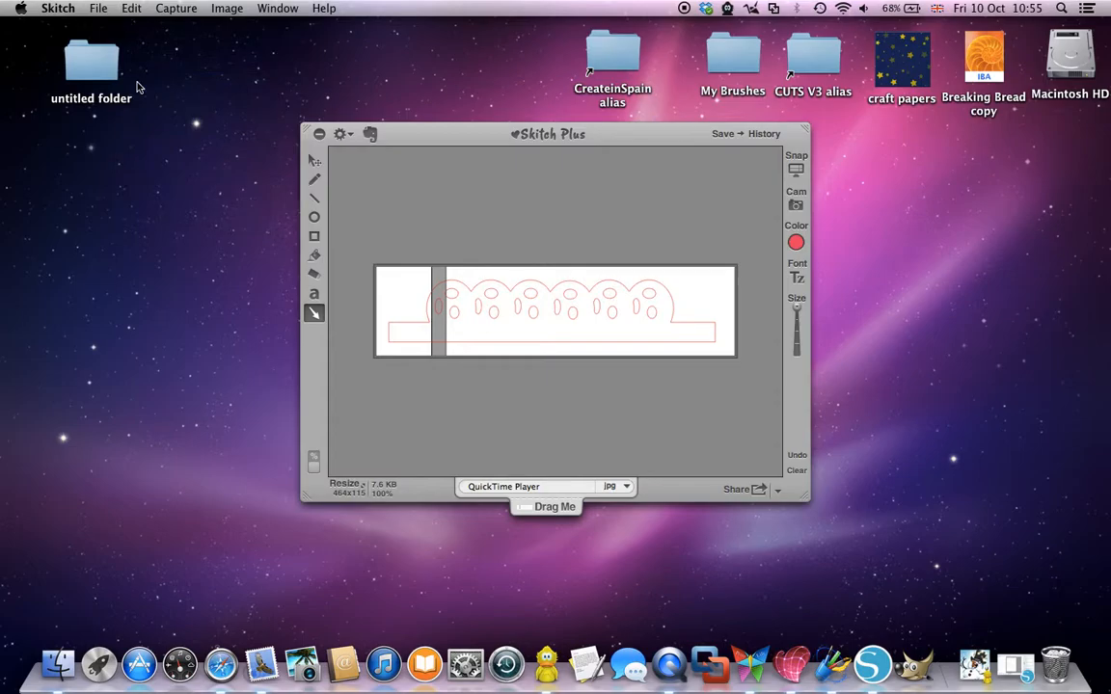
Step: Return to Silhouette Studio and save the drawing to the Desktop as Border102.studio3 in Silhouette Studio V3 format
{"action": "left_click", "coordinate": [1019, 653]}
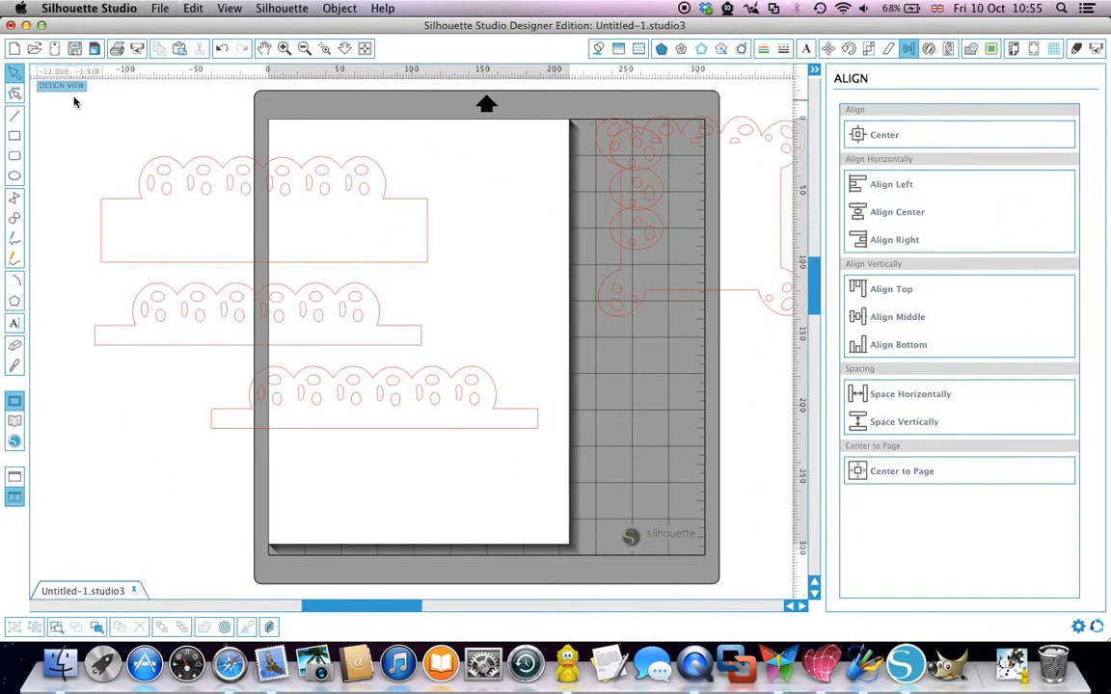
{"action": "left_click", "coordinate": [160, 11]}
{"action": "mouse_move", "coordinate": [333, 124]}
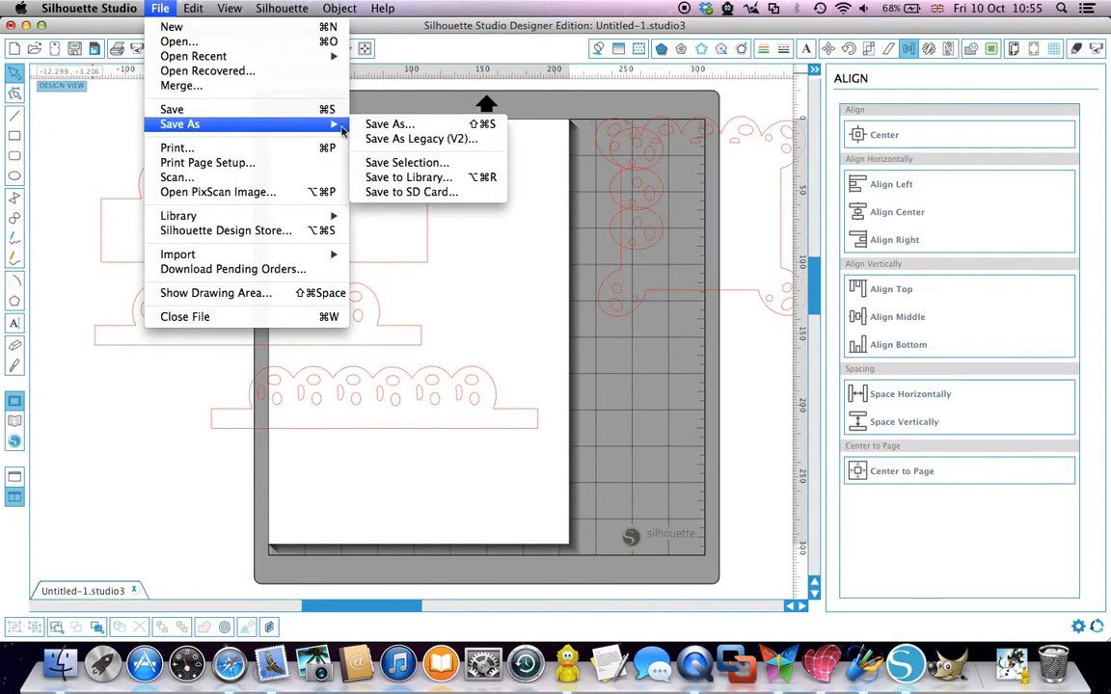
{"action": "left_click", "coordinate": [378, 125]}
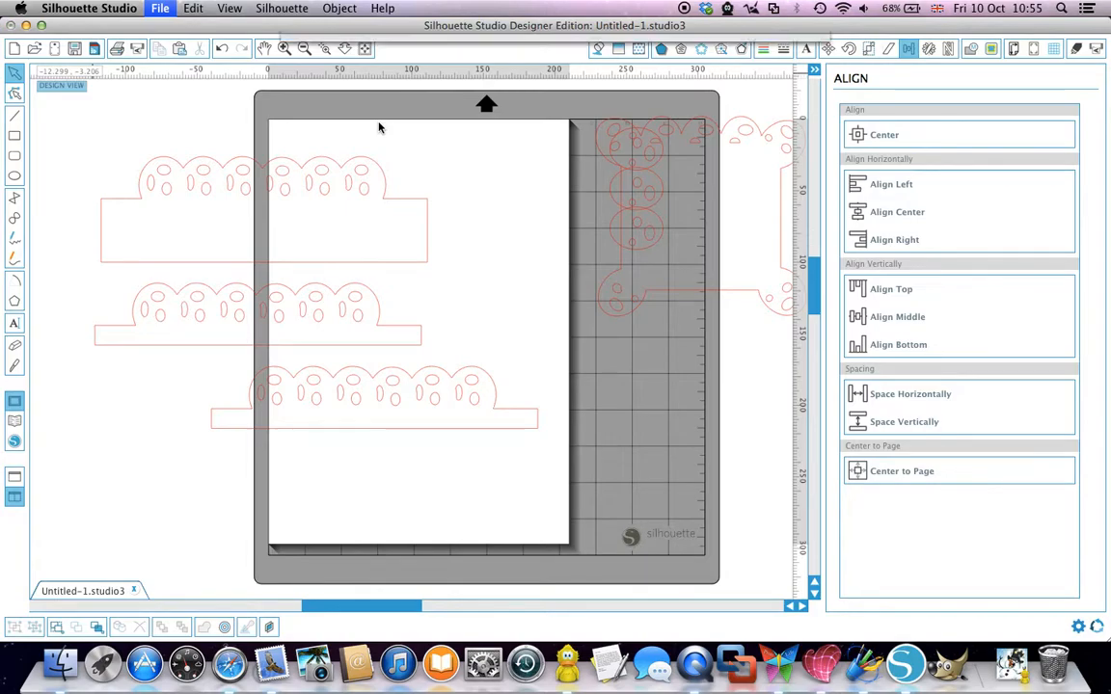
{"action": "type", "text": "Border102.studio3"}
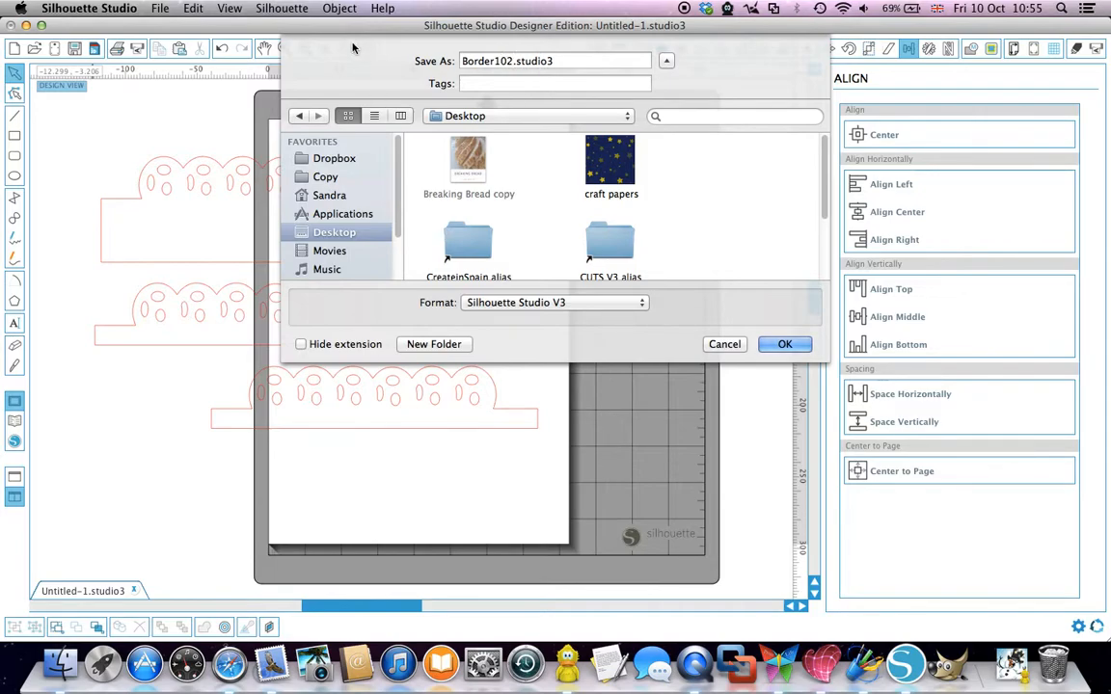
{"action": "left_click", "coordinate": [785, 346]}
Step: Minimise Silhouette Studio and paste the copied snapshot over the Border102.studio3 file icon in its file info
{"action": "left_click", "coordinate": [26, 24]}
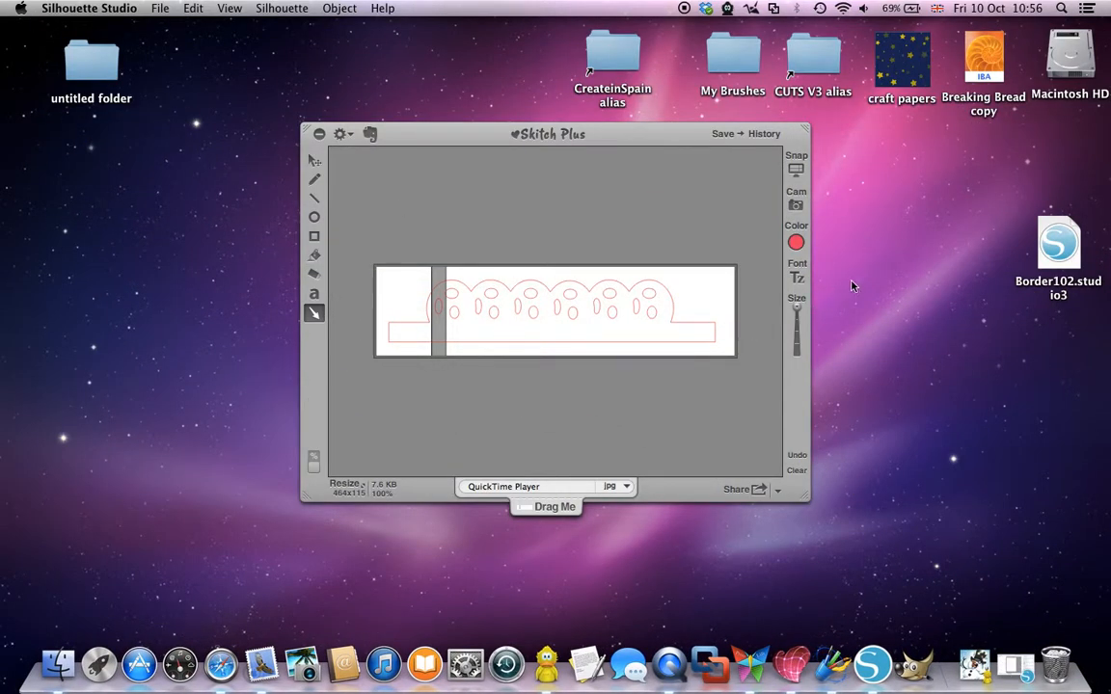
{"action": "right_click", "coordinate": [1051, 256]}
{"action": "left_click", "coordinate": [925, 348]}
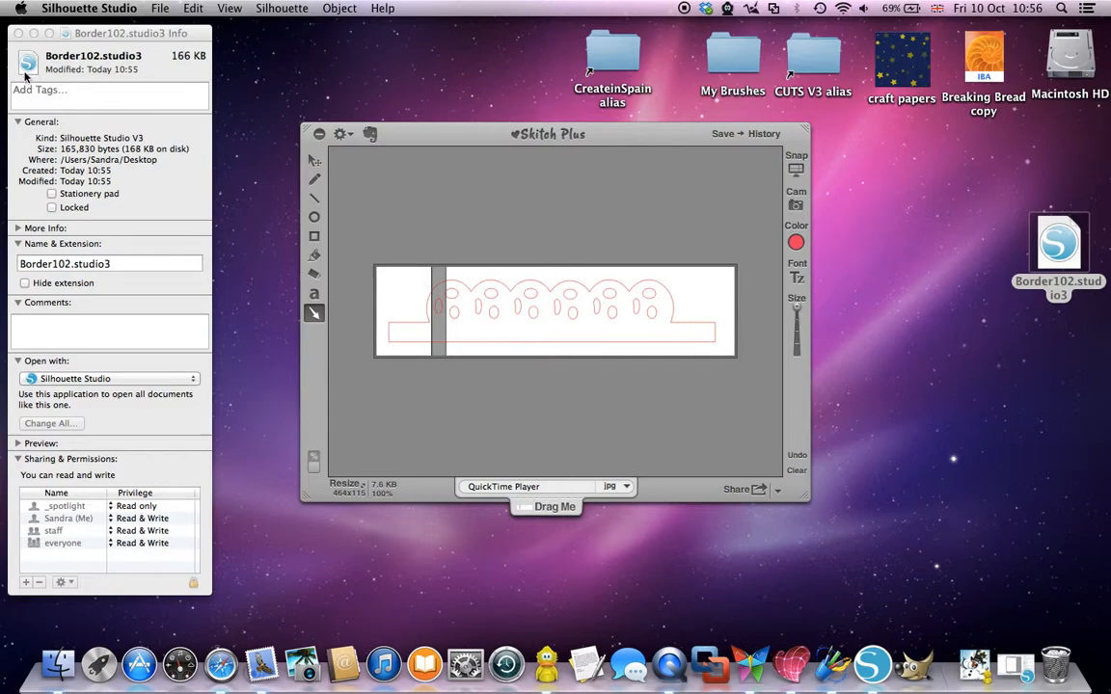
{"action": "left_click", "coordinate": [27, 64]}
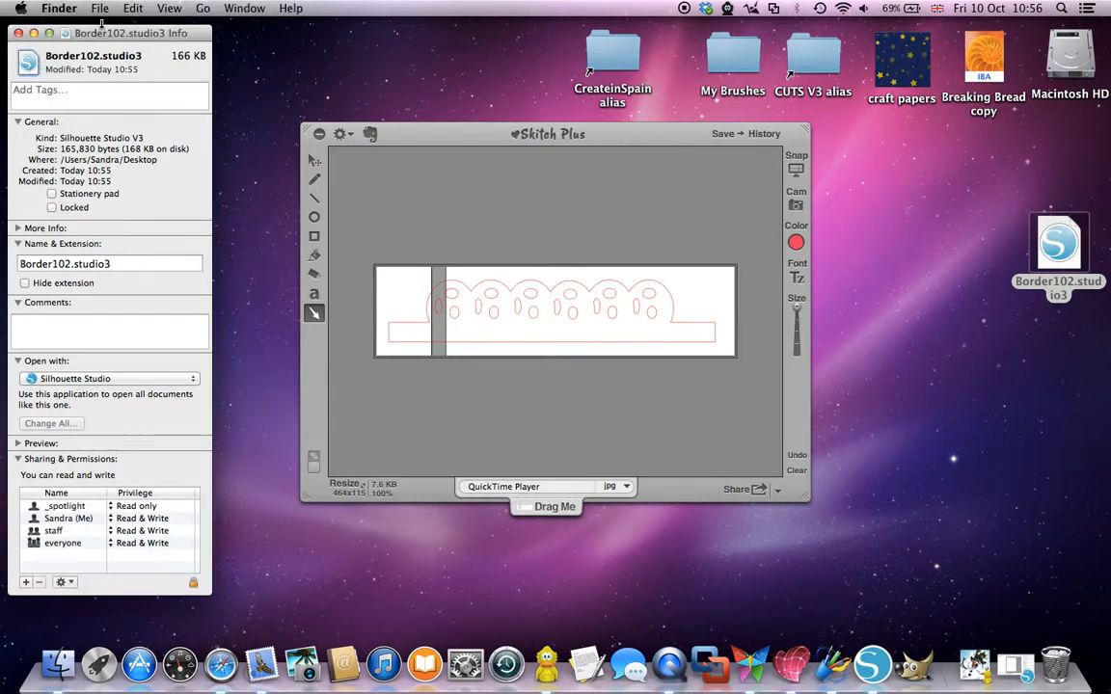
{"action": "left_click", "coordinate": [134, 12]}
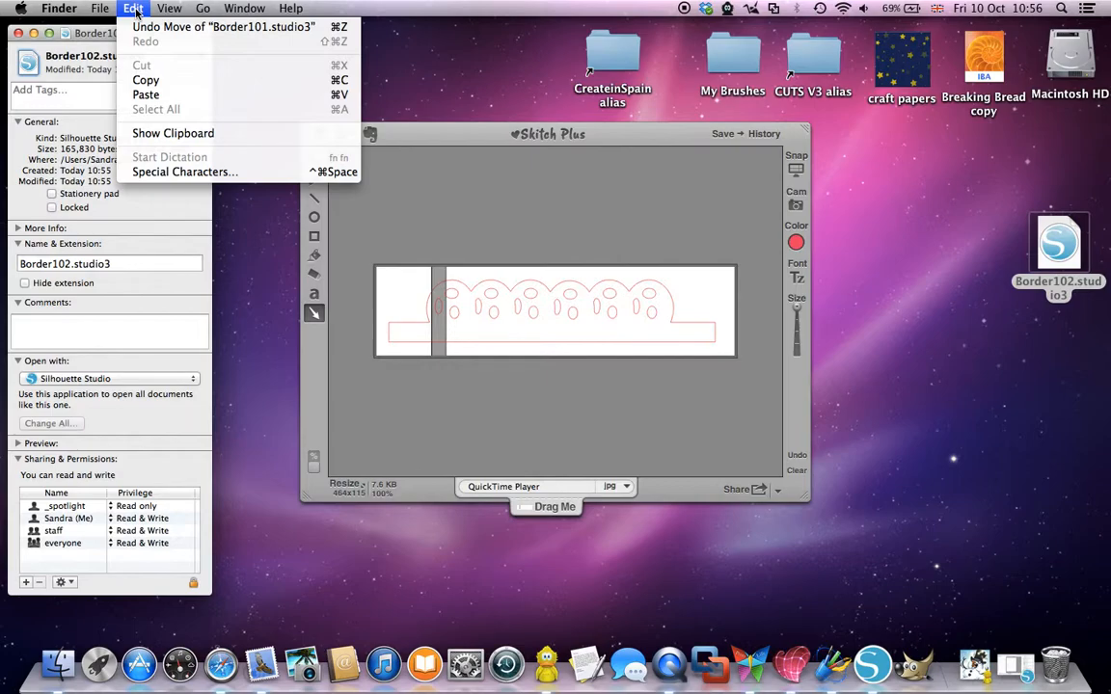
{"action": "left_click", "coordinate": [130, 83]}
{"action": "left_click", "coordinate": [18, 34]}
{"action": "left_click", "coordinate": [881, 284]}
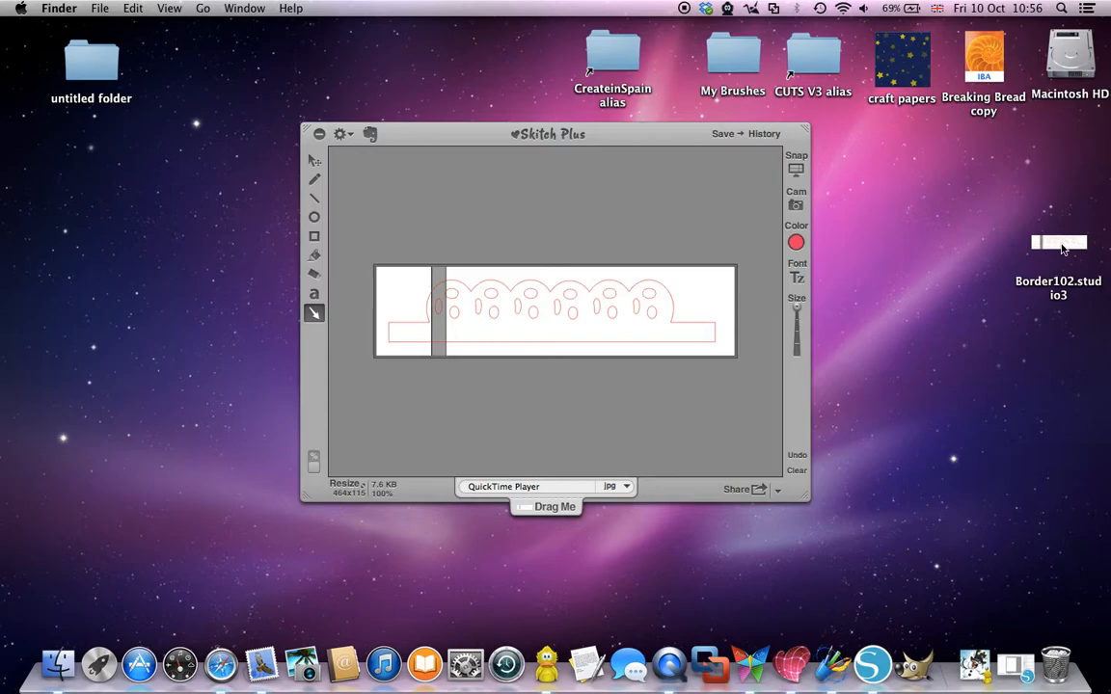
Step: Move the Border102.studio3 file inward on the desktop and minimise the Skitch window
{"action": "left_click_drag", "start_coordinate": [1062, 248], "coordinate": [908, 263]}
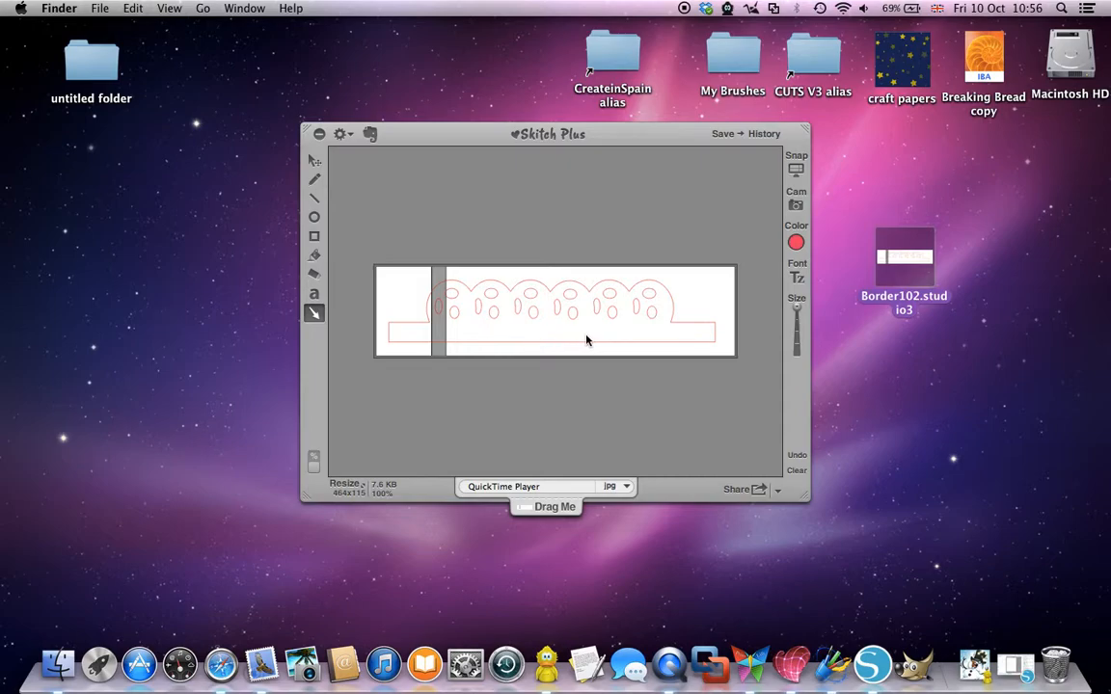
{"action": "left_click", "coordinate": [320, 136]}
{"action": "left_click", "coordinate": [837, 403]}
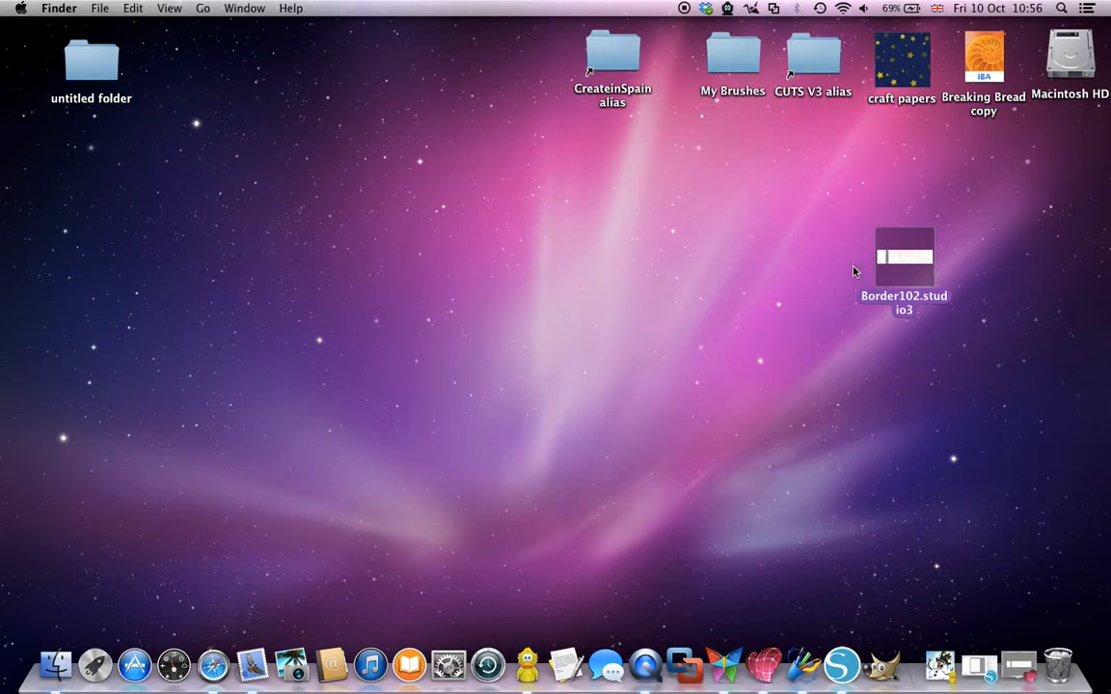
{"action": "left_click", "coordinate": [942, 256]}
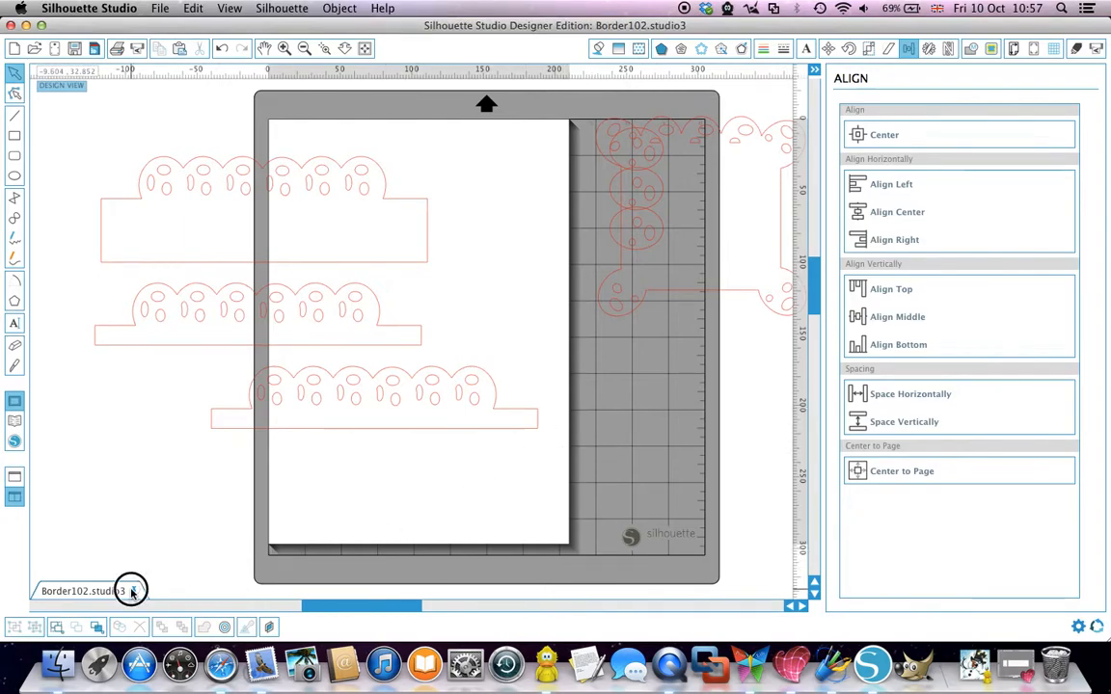
Step: Close Border102.studio3 and the blank untitled document in Silhouette Studio, and minimise its window
{"action": "left_click", "coordinate": [134, 591]}
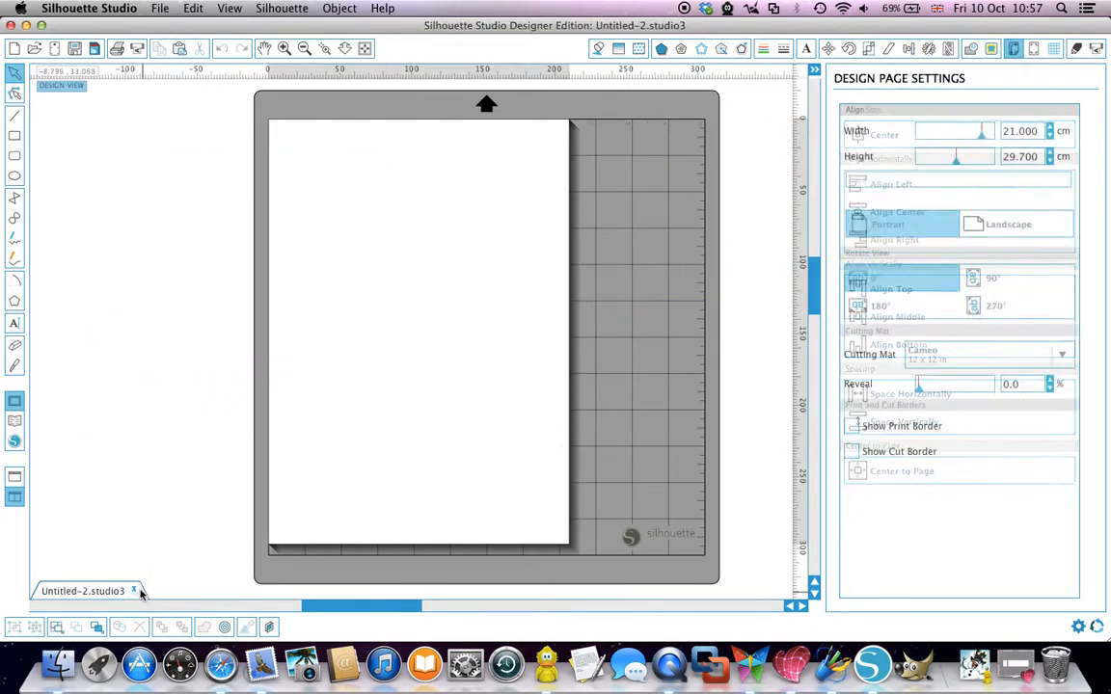
{"action": "left_click", "coordinate": [137, 591]}
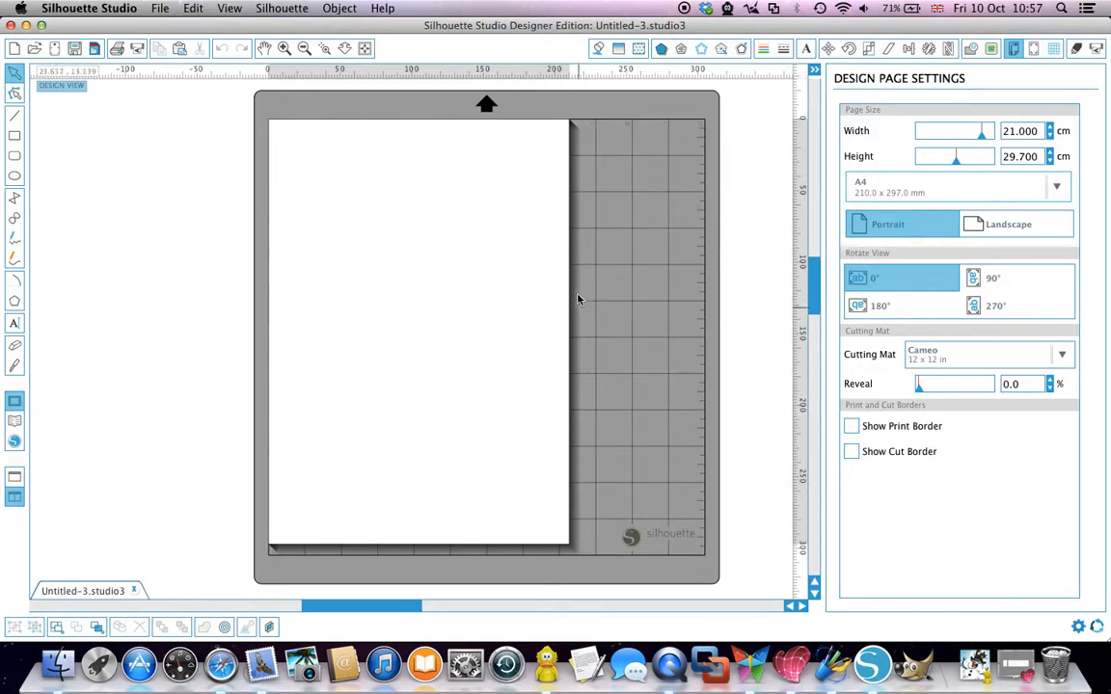
{"action": "left_click", "coordinate": [26, 25]}
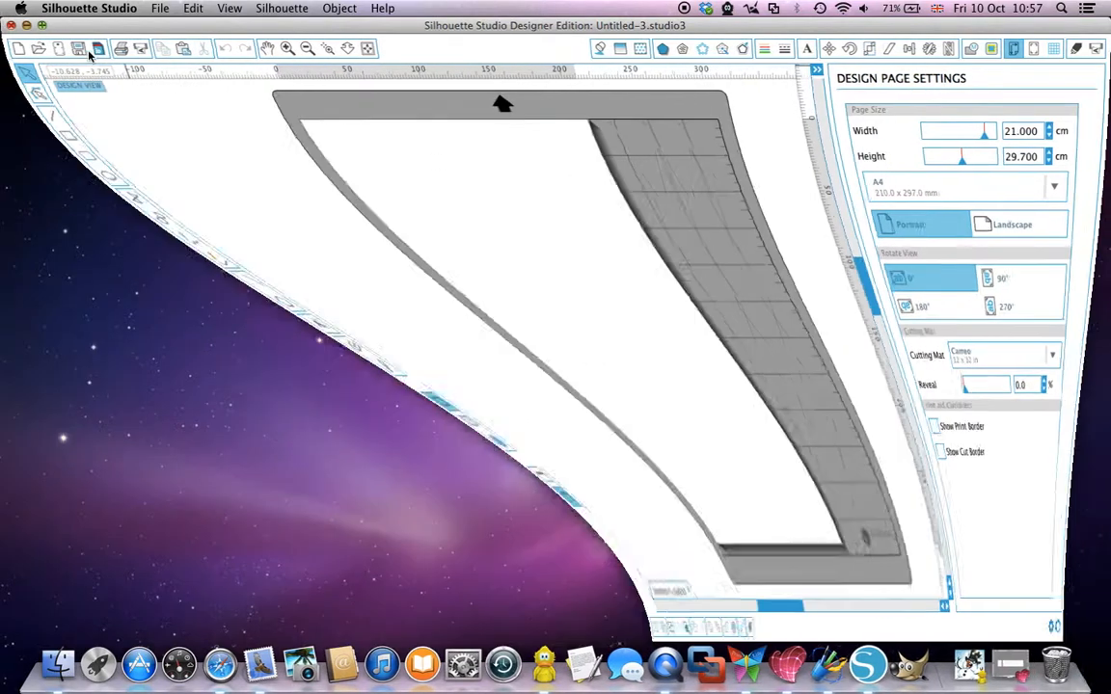